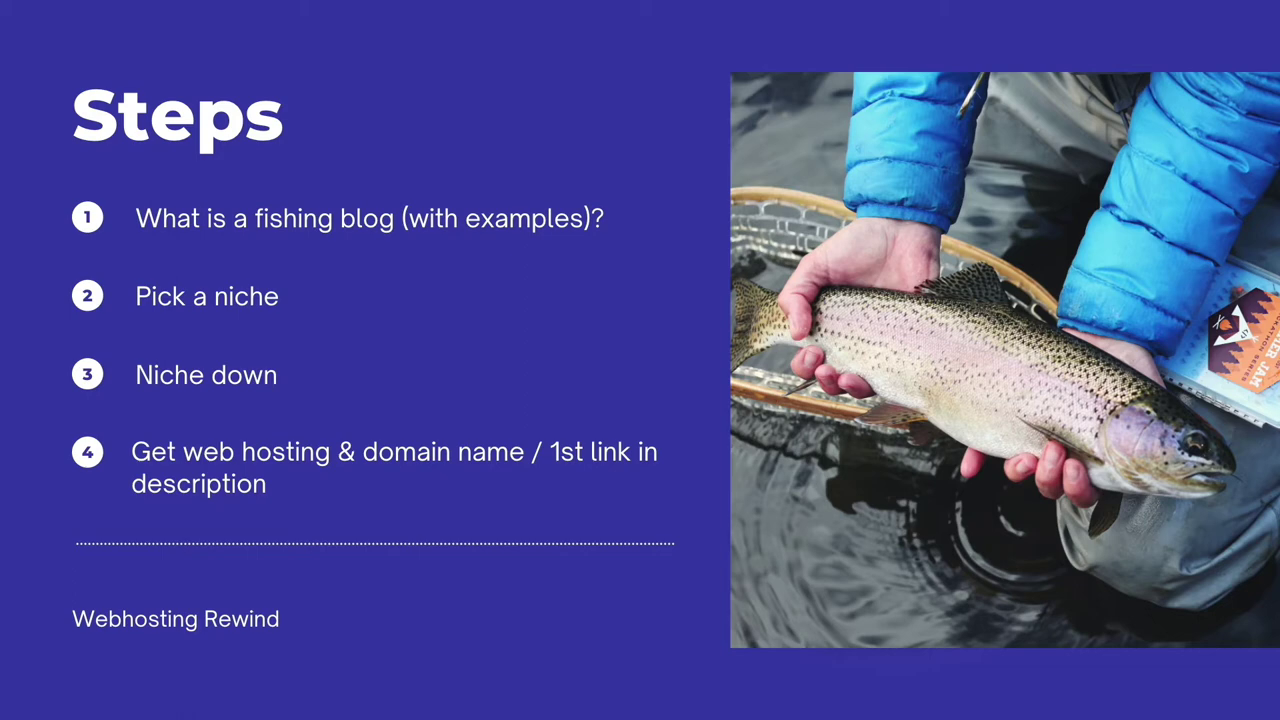
# Leave the slide presentation, switch to the Take Me Fishing blog and look through its featured and recent articles.
pyautogui.press('Escape')
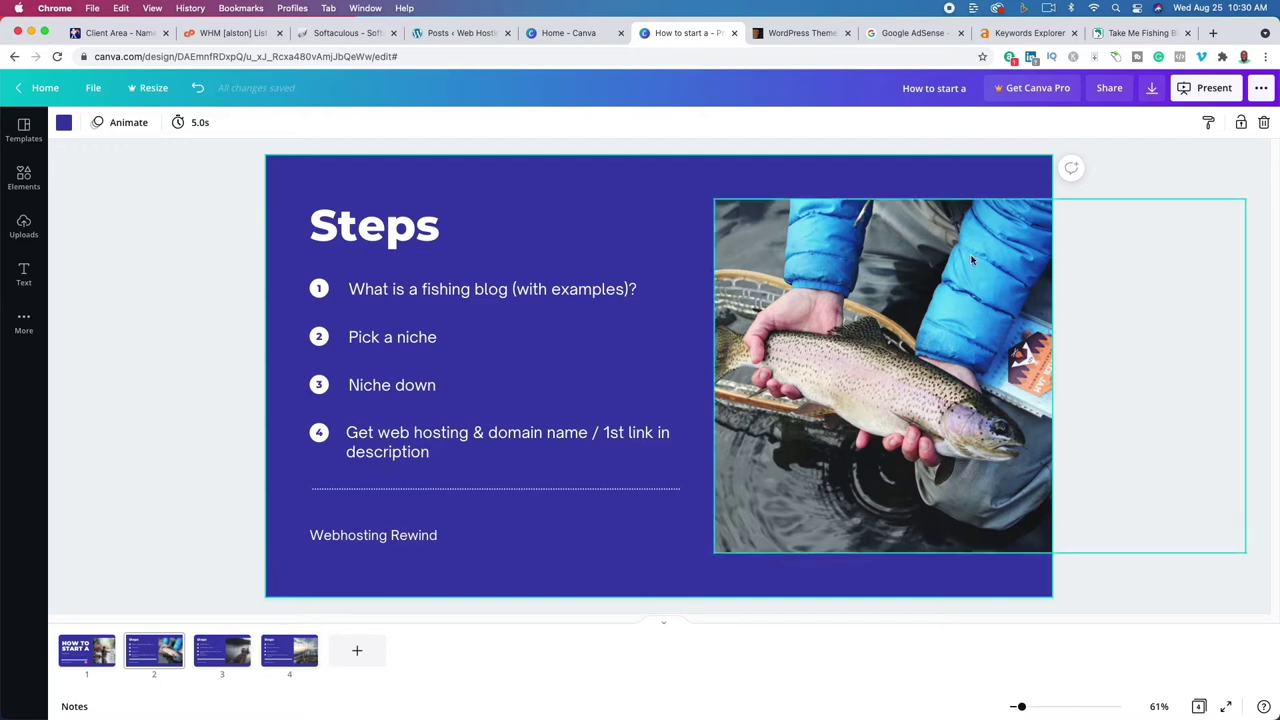
pyautogui.click(1135, 33)
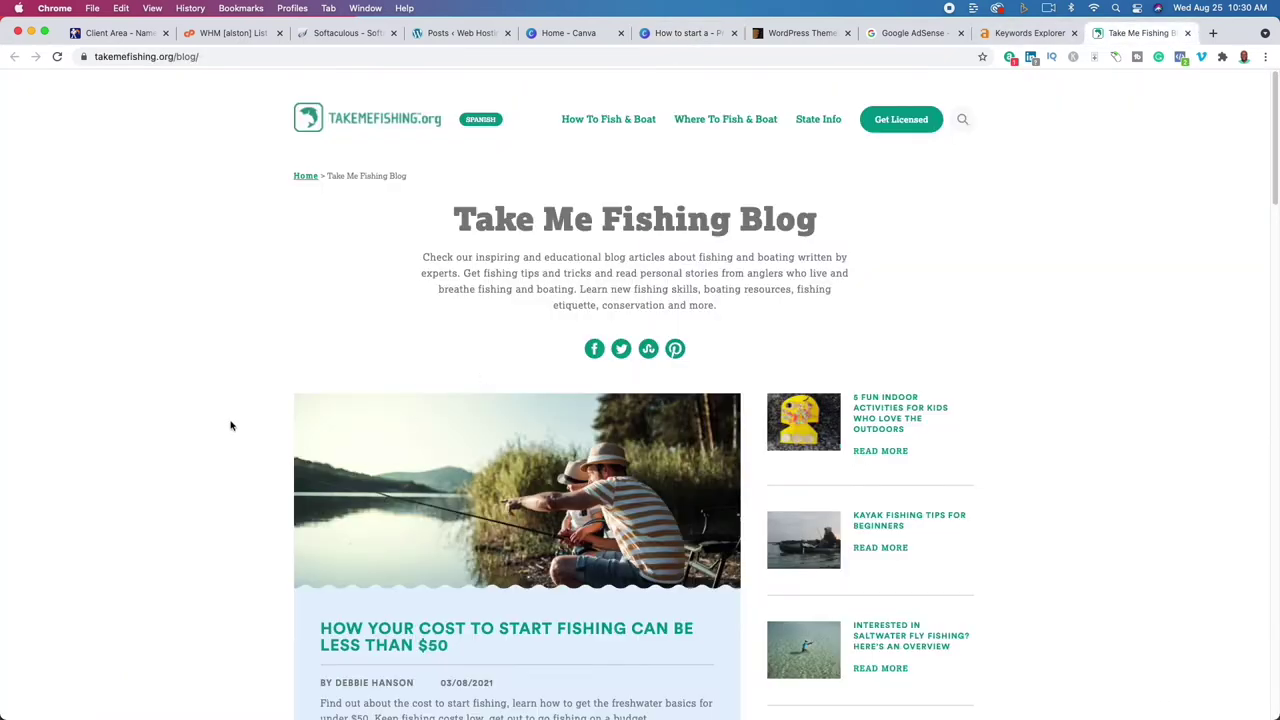
pyautogui.scroll(-5, 180, 446)
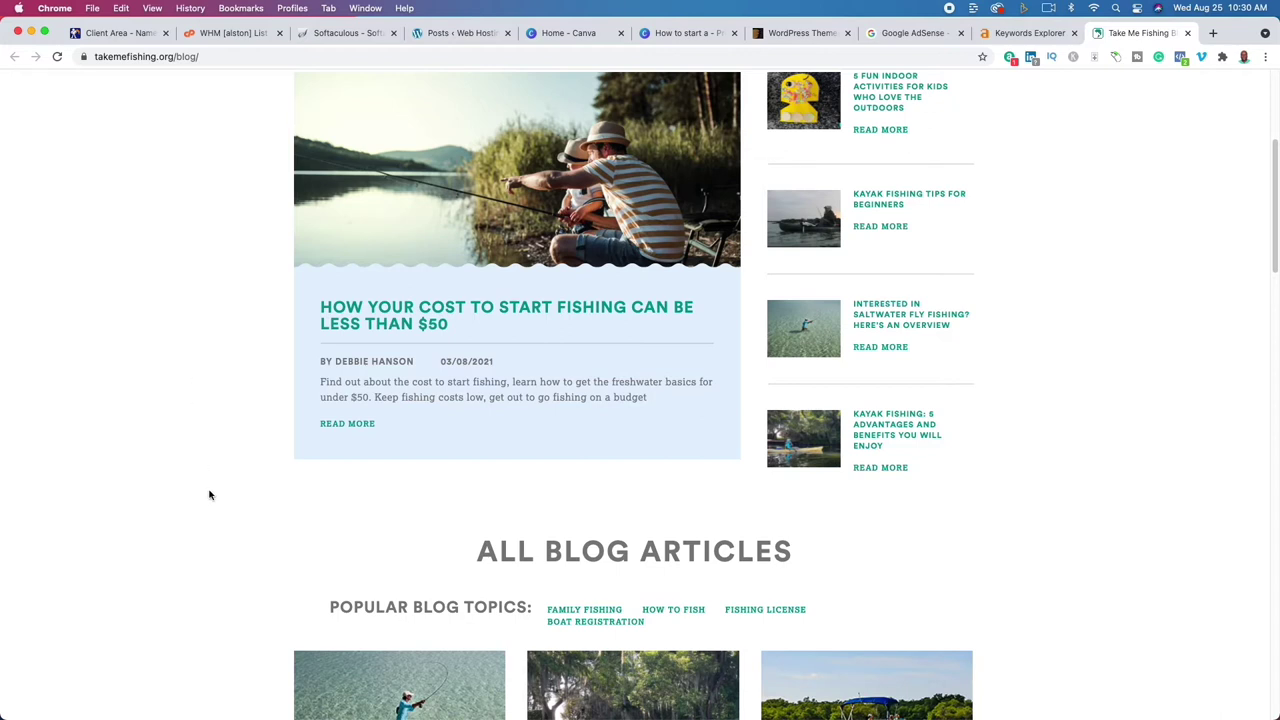
pyautogui.scroll(-3, 196, 520)
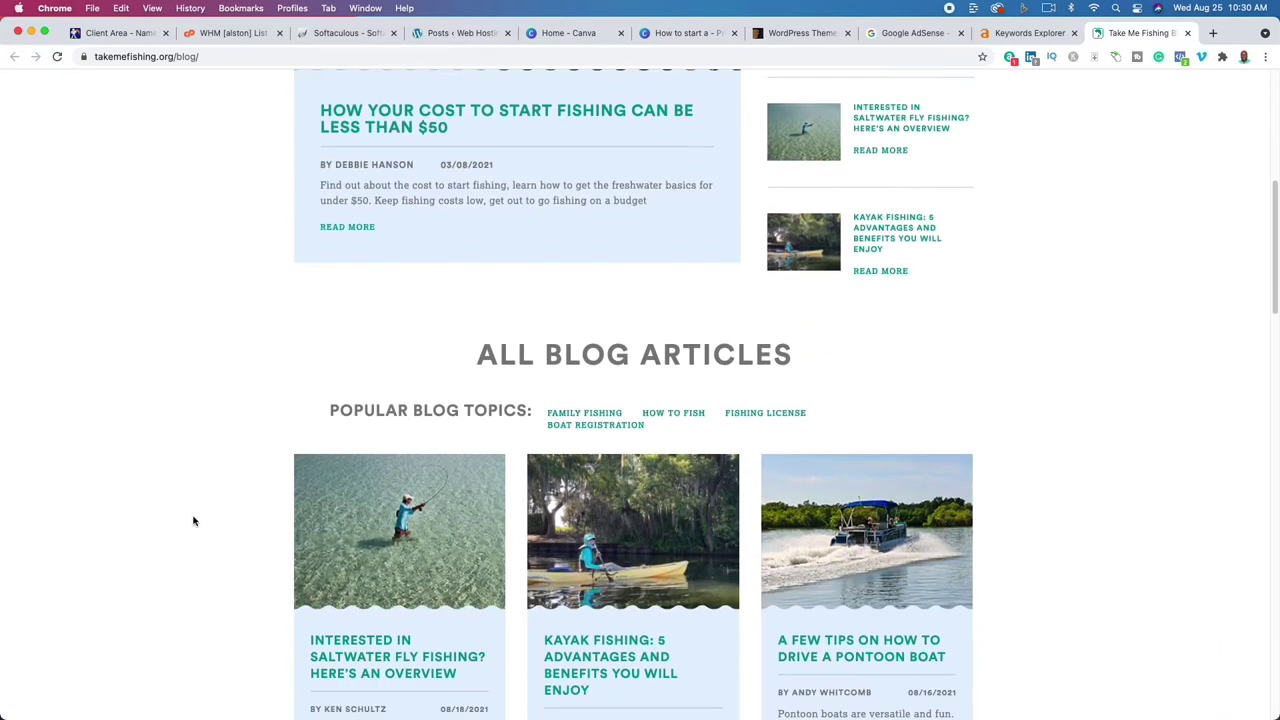
pyautogui.scroll(-7, 194, 520)
pyautogui.scroll(1, 195, 510)
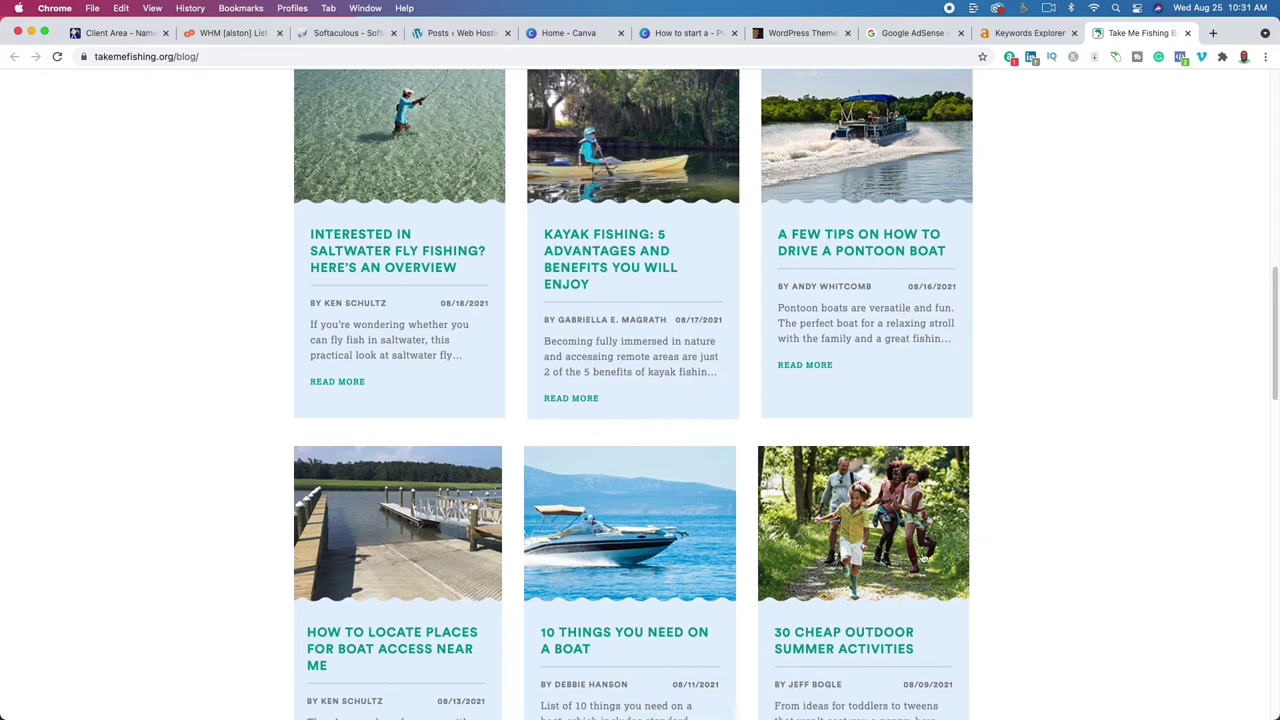
pyautogui.scroll(-6, 252, 517)
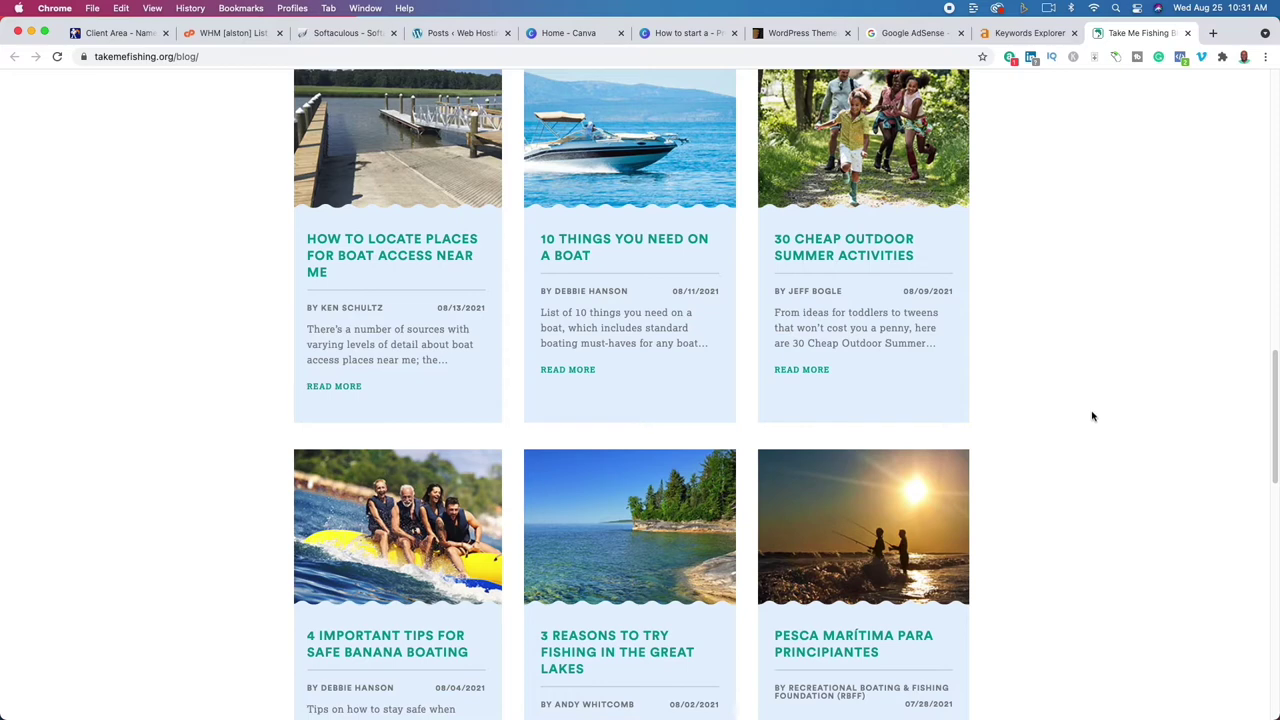
# Switch to Ahrefs Keywords Explorer, look up the keyword "fishing" for Google in the United States and examine its matching terms.
pyautogui.click(1025, 35)
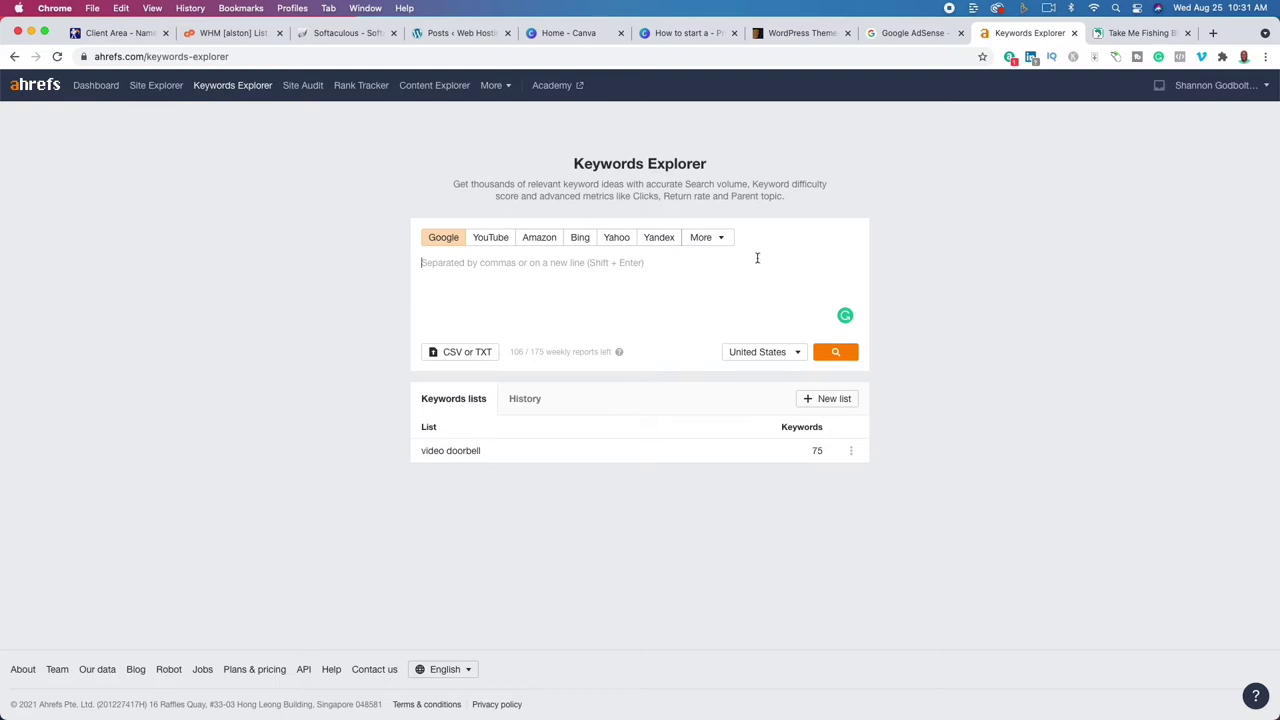
pyautogui.write('fishing')
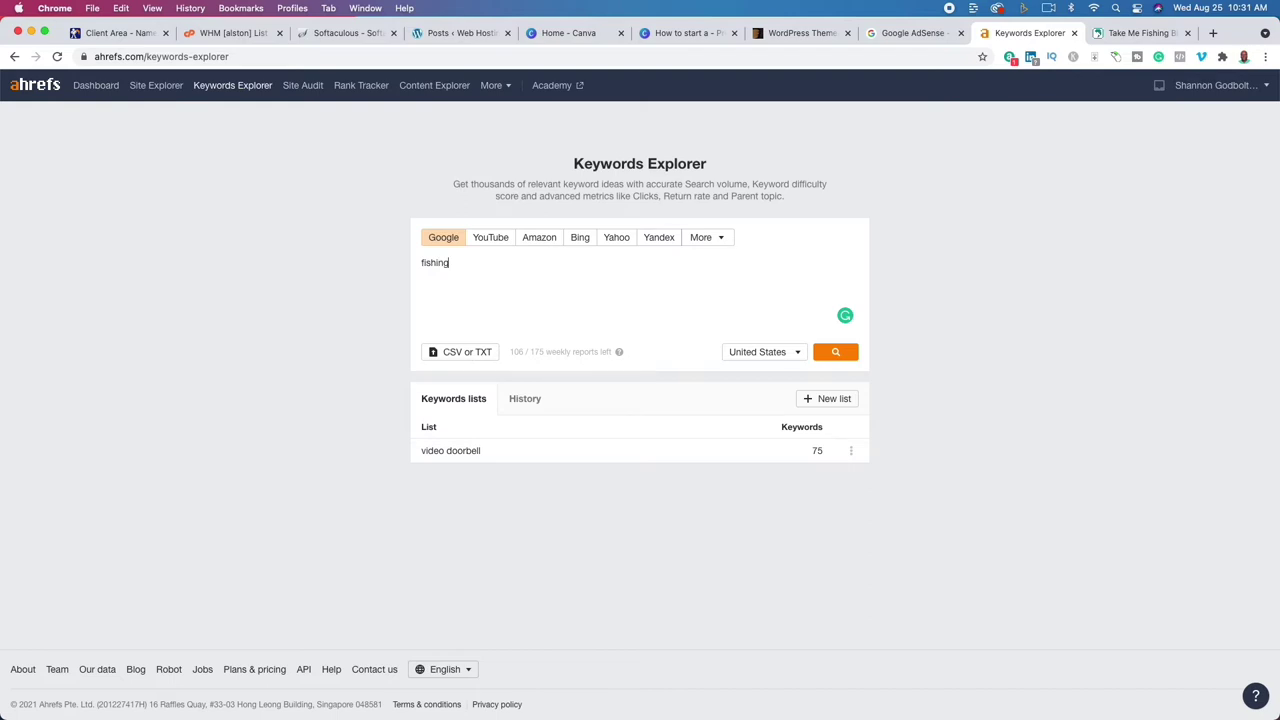
pyautogui.press('Return')
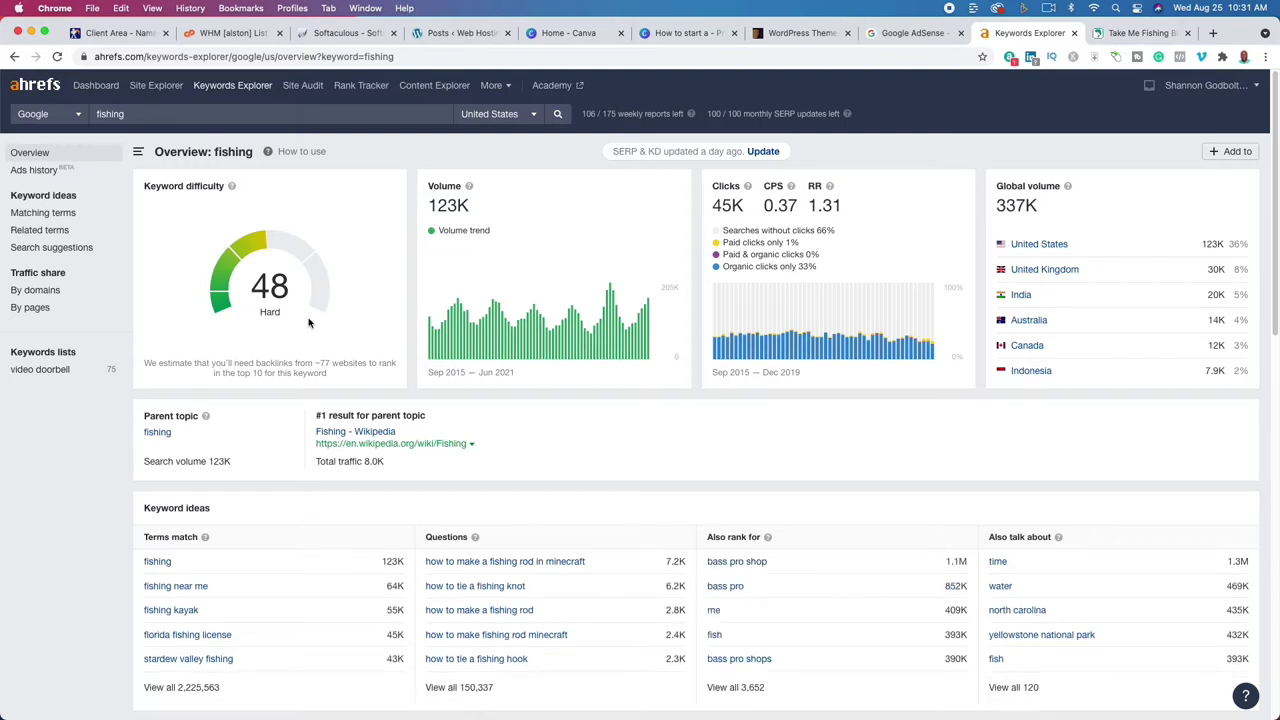
pyautogui.click(46, 212)
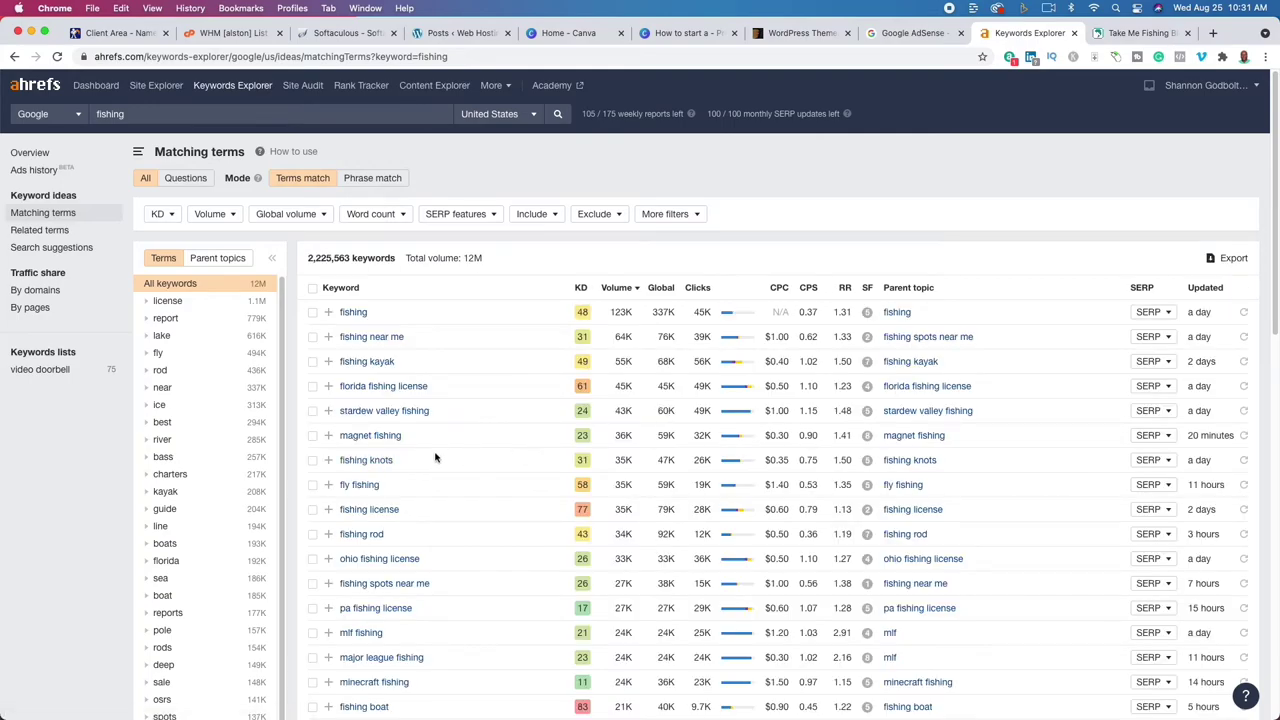
pyautogui.scroll(-5, 435, 456)
pyautogui.scroll(-12, 435, 456)
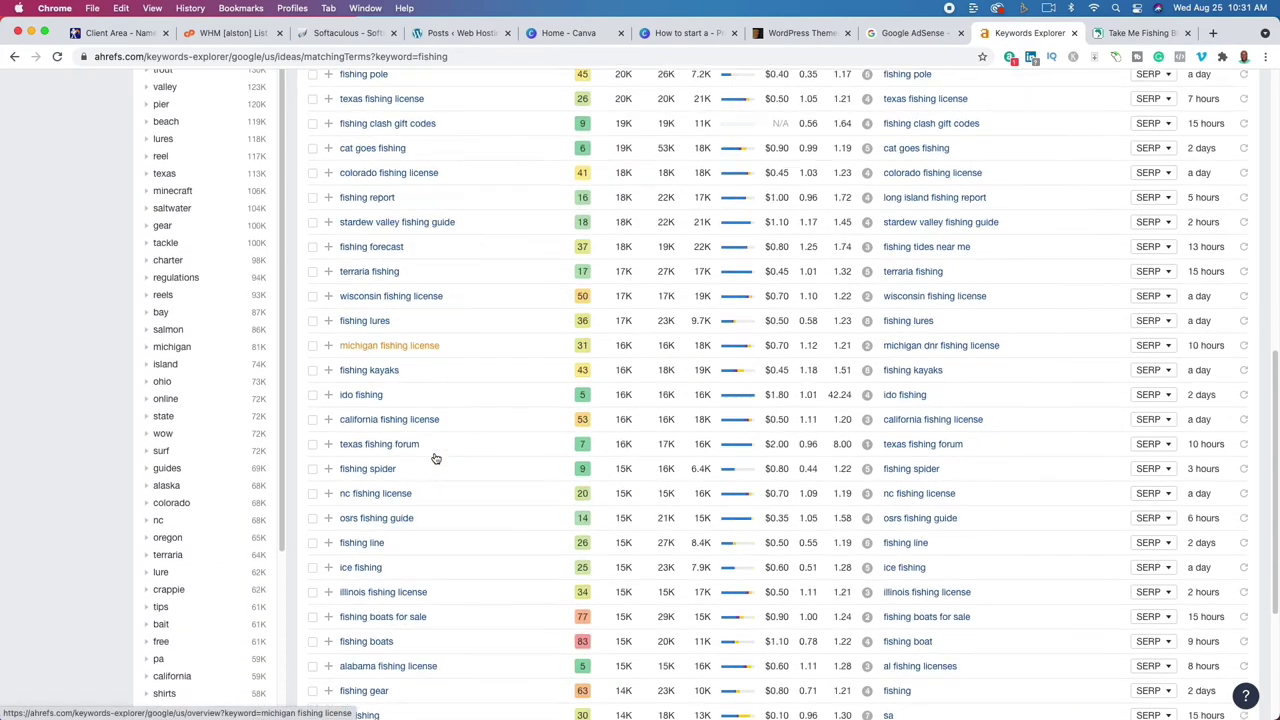
pyautogui.scroll(15, 435, 456)
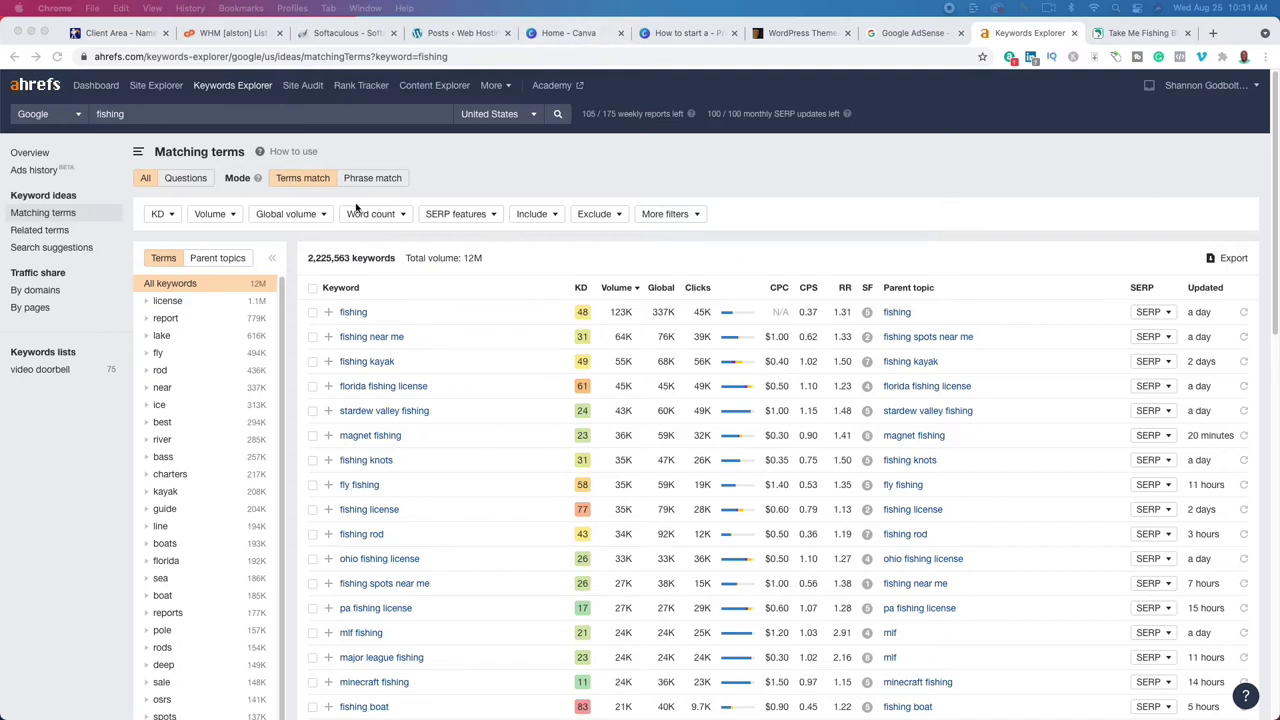
# Look up the keyword "bass fishing" in the keyword overview.
pyautogui.click(211, 116)
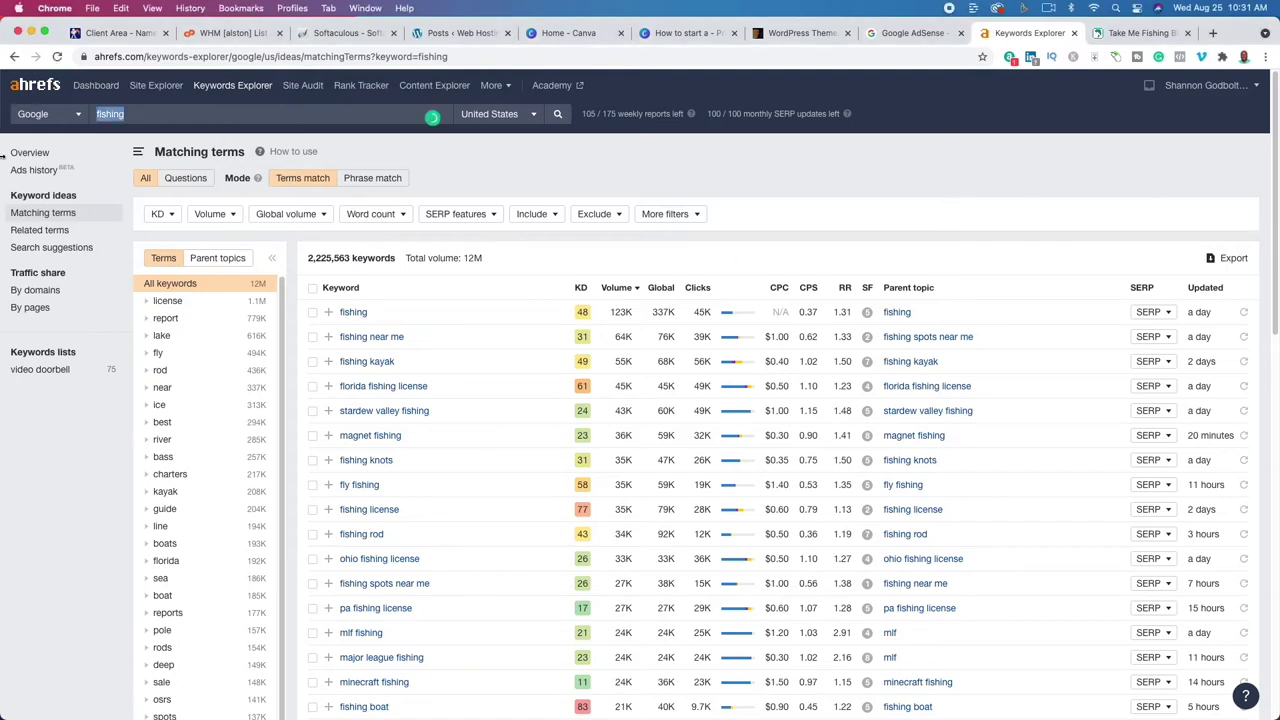
pyautogui.click(29, 152)
pyautogui.doubleClick(291, 114)
pyautogui.write('bass fishing')
pyautogui.press('Return')
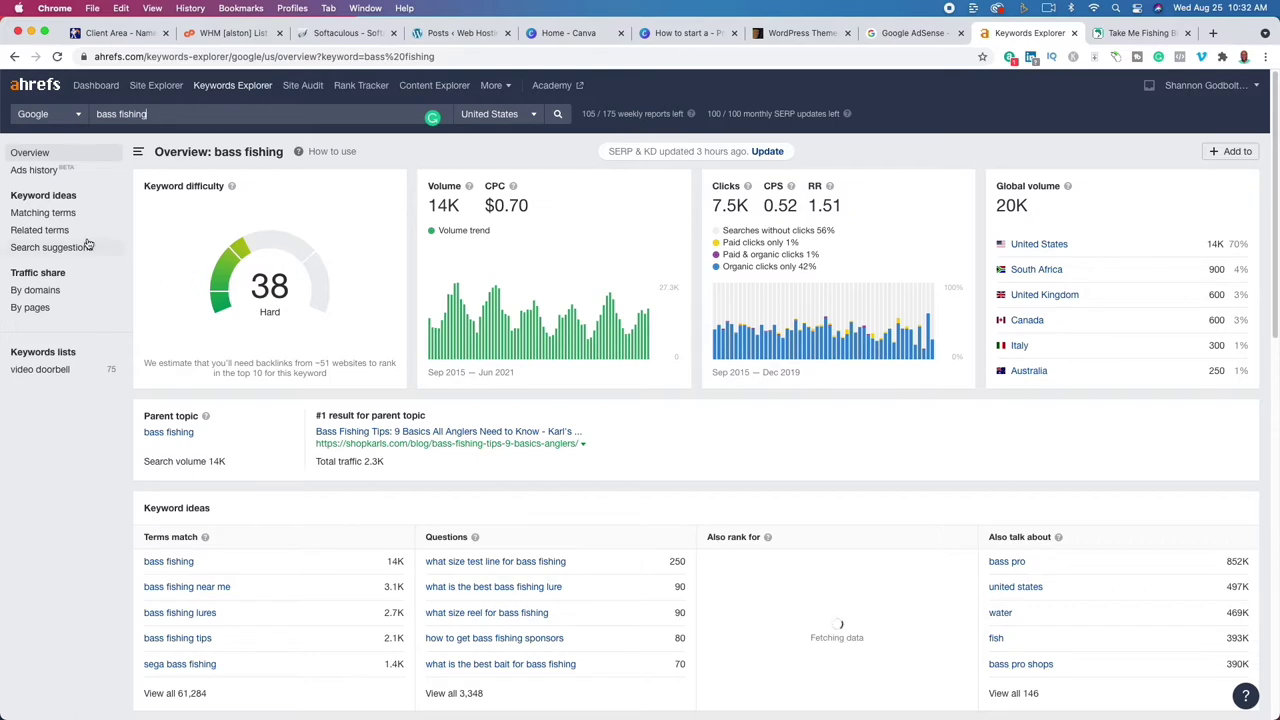
# Examine the matching terms for "bass fishing", comparing keyword difficulty and search volume down the list.
pyautogui.click(45, 213)
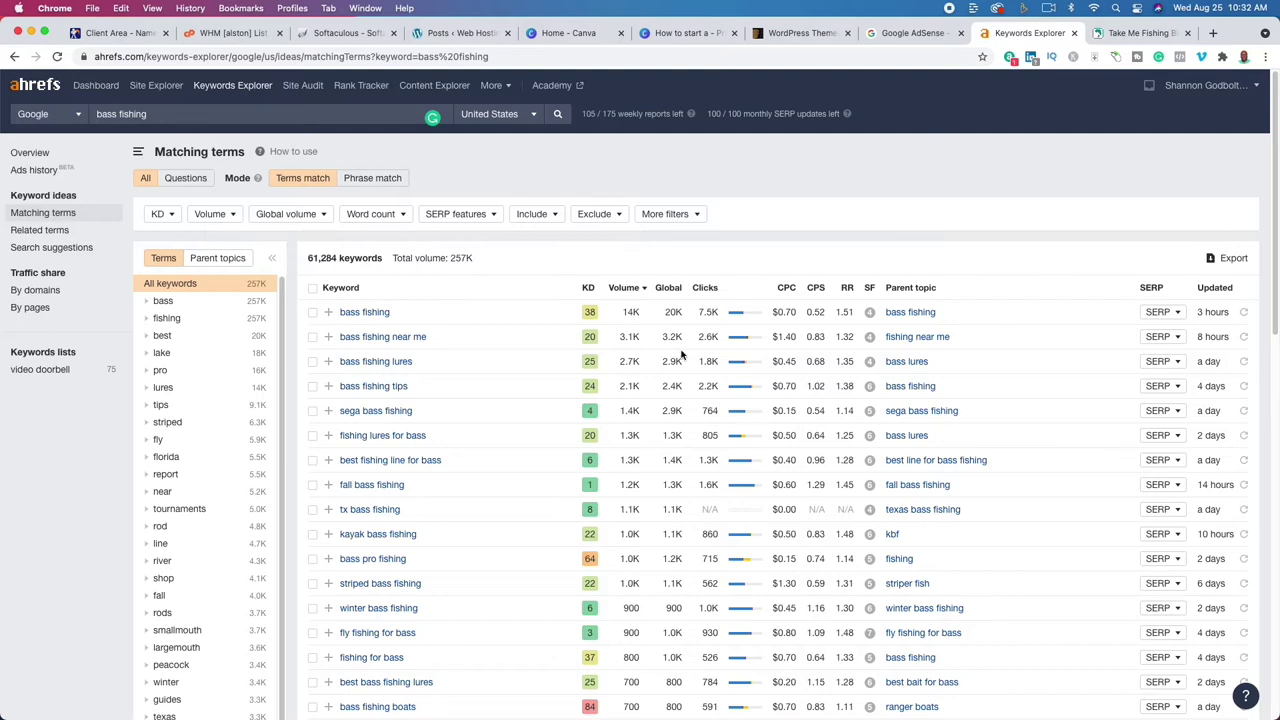
pyautogui.scroll(-1, 535, 426)
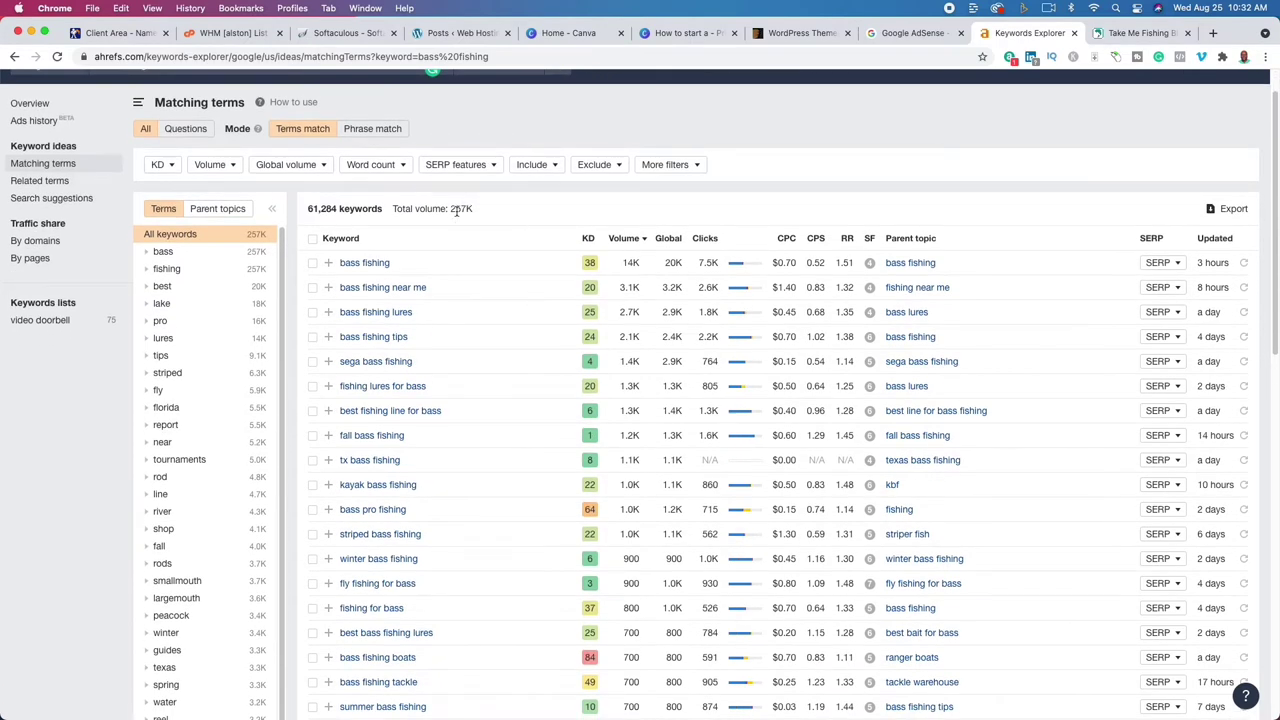
pyautogui.scroll(-1, 596, 422)
pyautogui.scroll(-20, 596, 422)
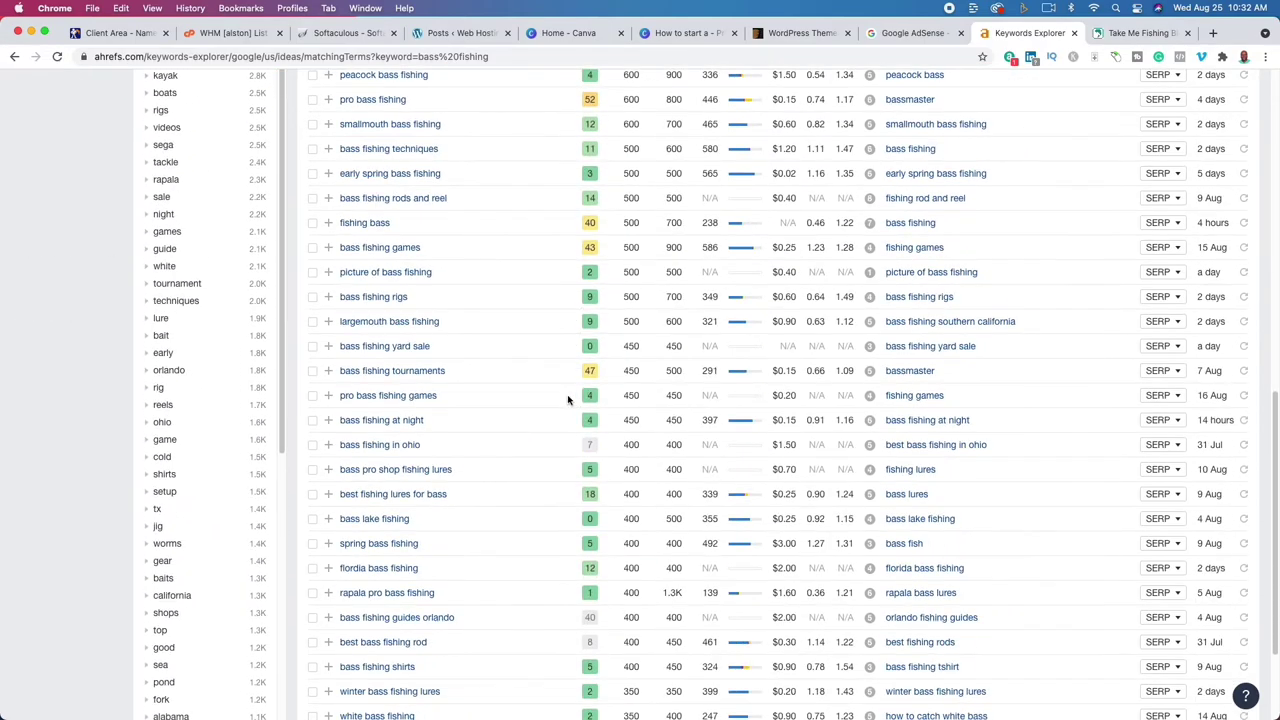
pyautogui.scroll(1, 514, 246)
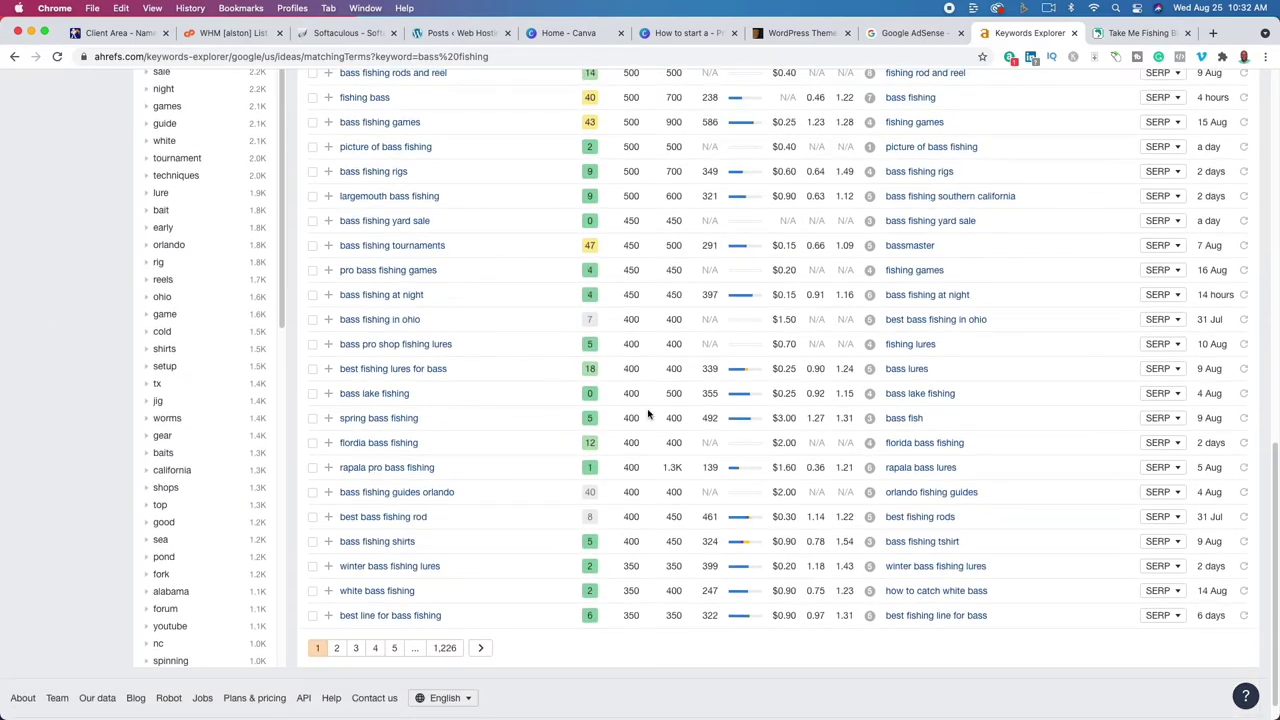
pyautogui.scroll(5, 646, 409)
pyautogui.scroll(5, 646, 409)
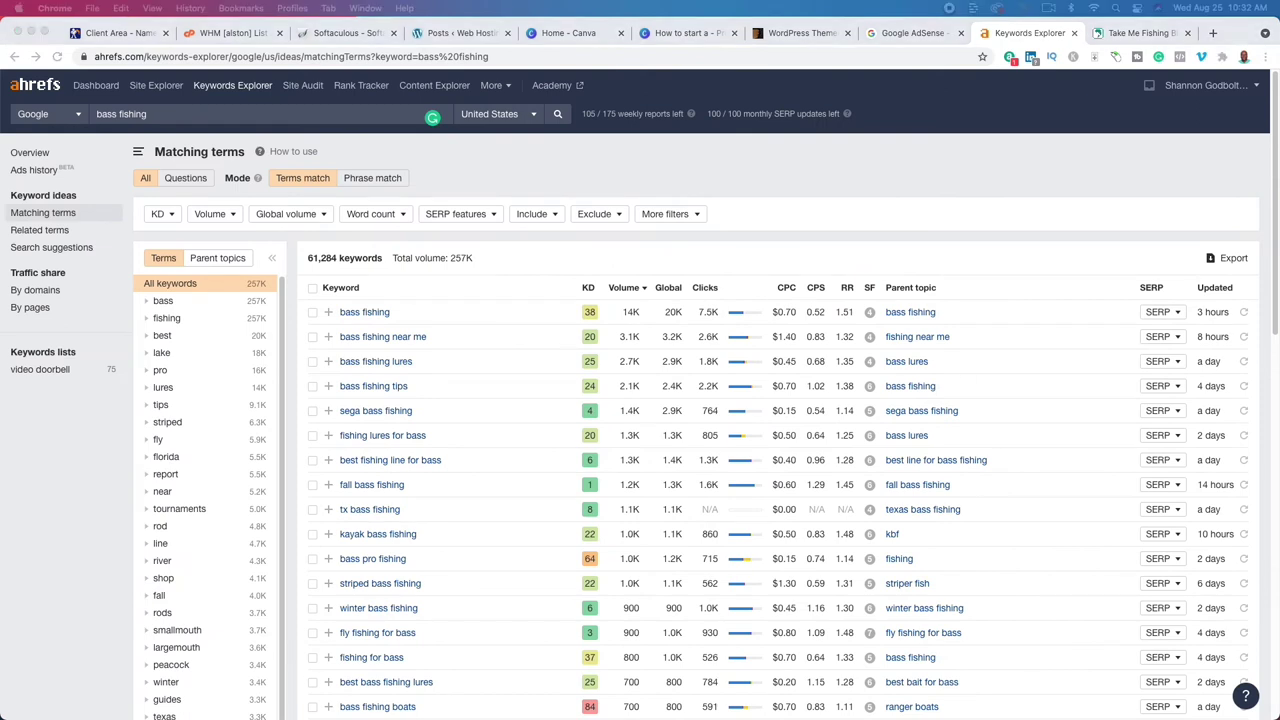
# Look up the keyword "sturgeon fishing", examine its matching terms and open its overview.
pyautogui.click(258, 120)
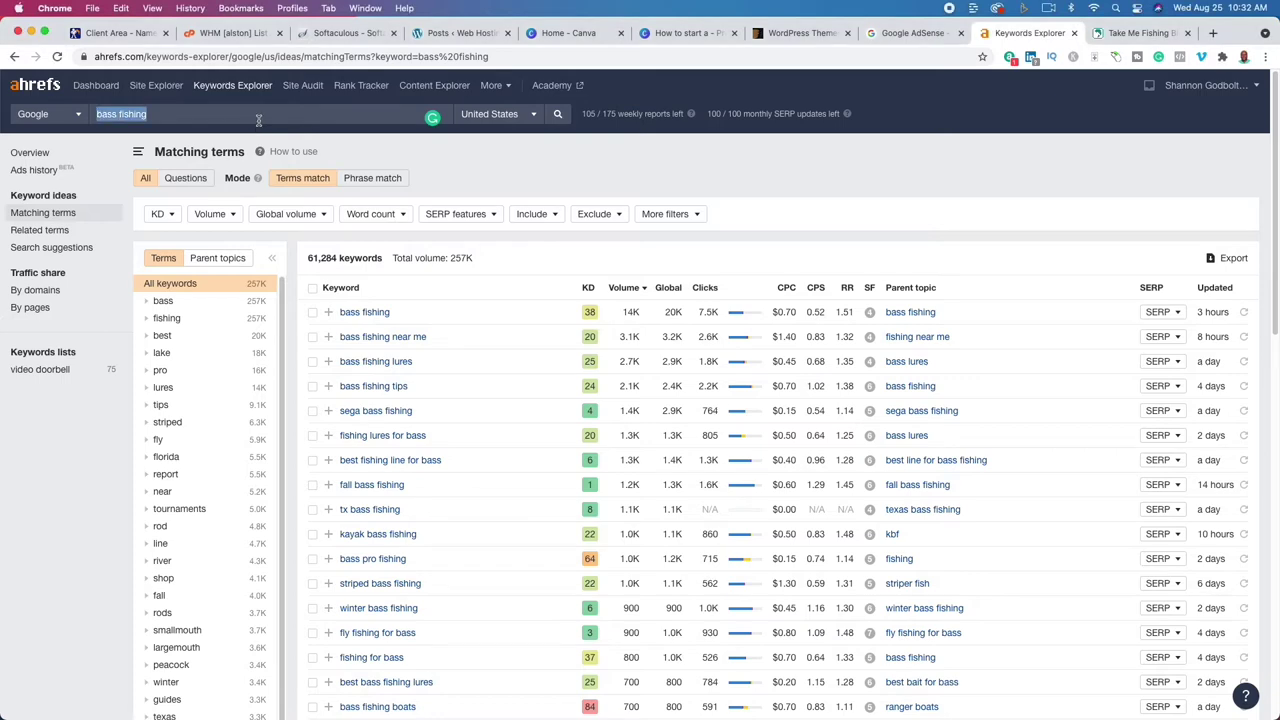
pyautogui.write('sturgeon fishing')
pyautogui.press('Return')
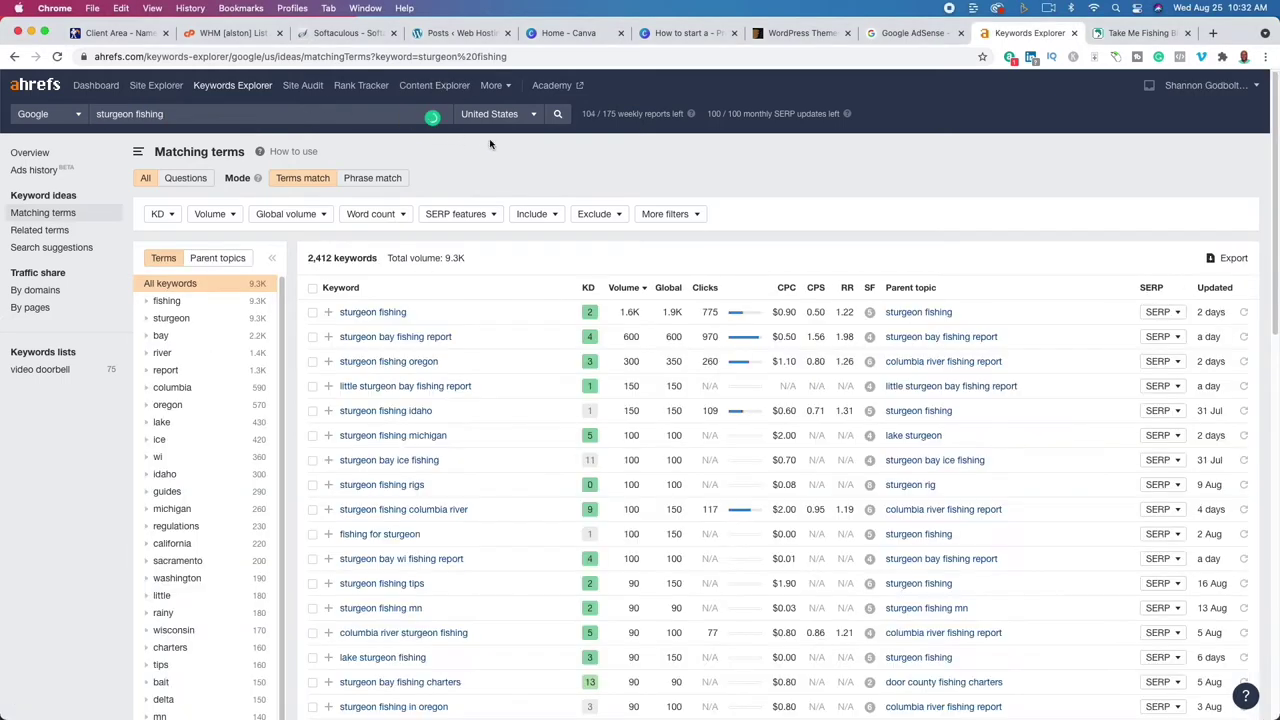
pyautogui.scroll(-5, 560, 362)
pyautogui.scroll(5, 557, 360)
pyautogui.click(42, 152)
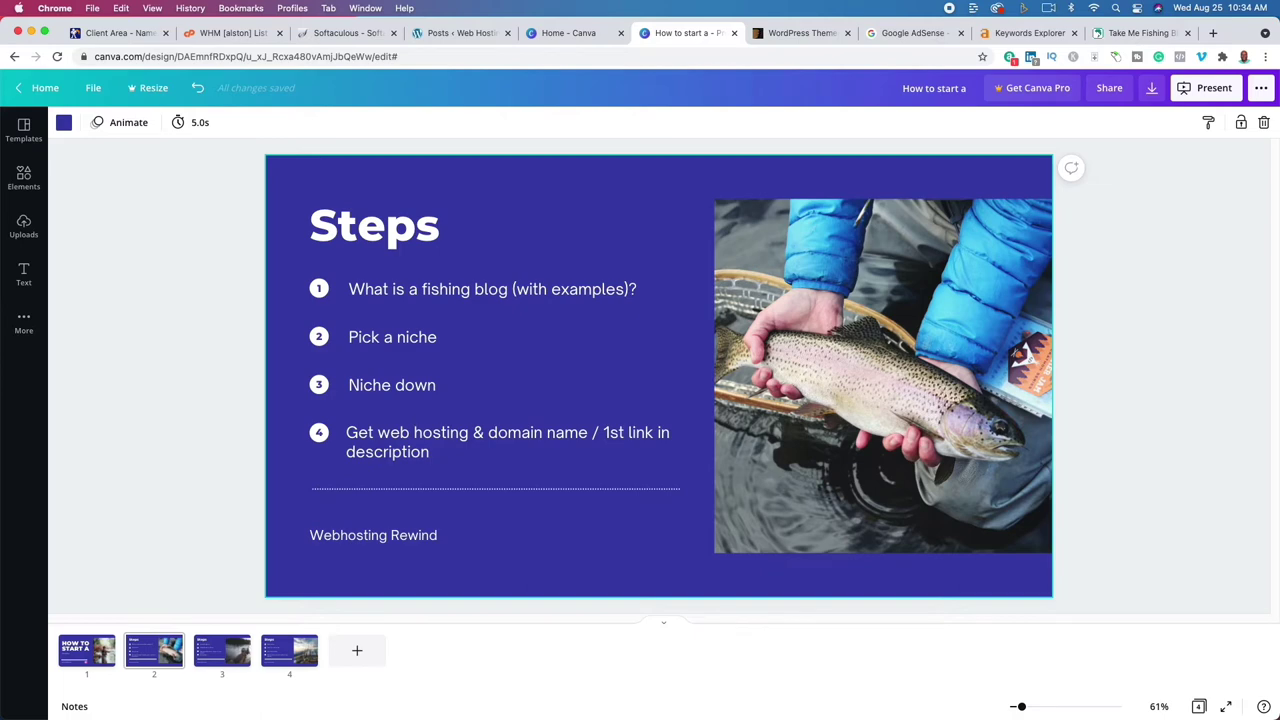
pyautogui.click(1128, 34)
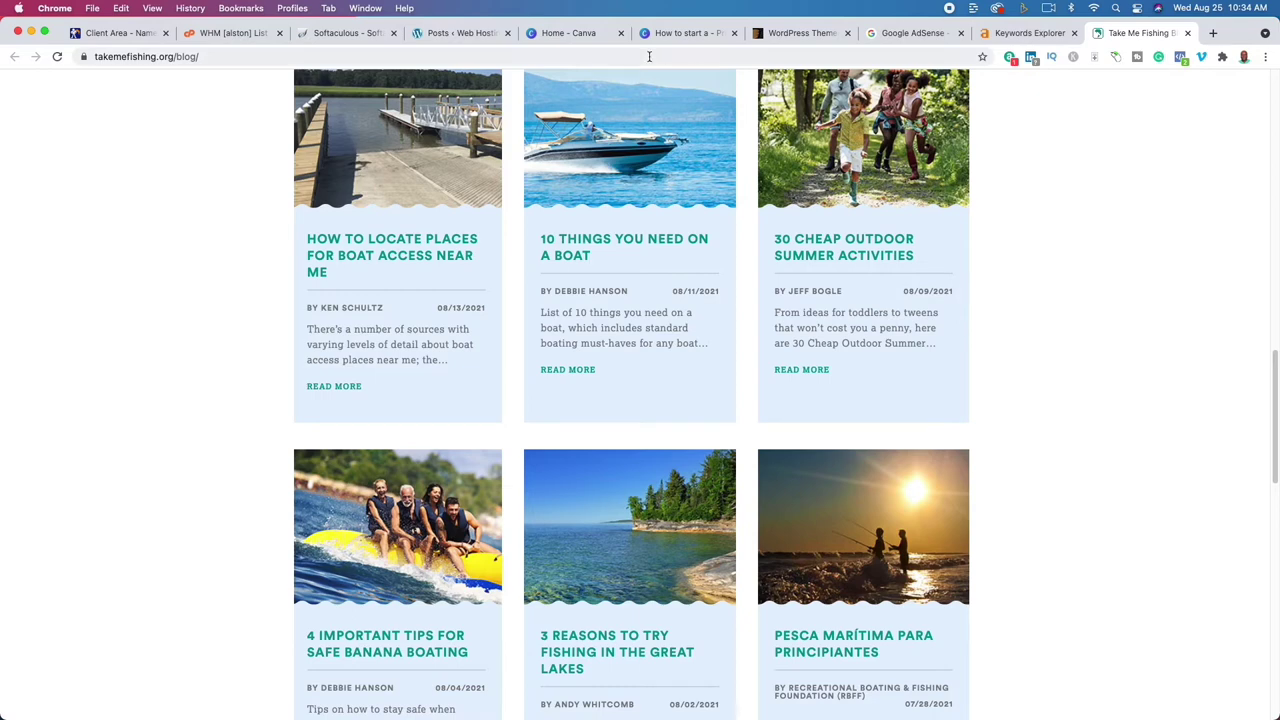
pyautogui.click(430, 34)
pyautogui.click(652, 37)
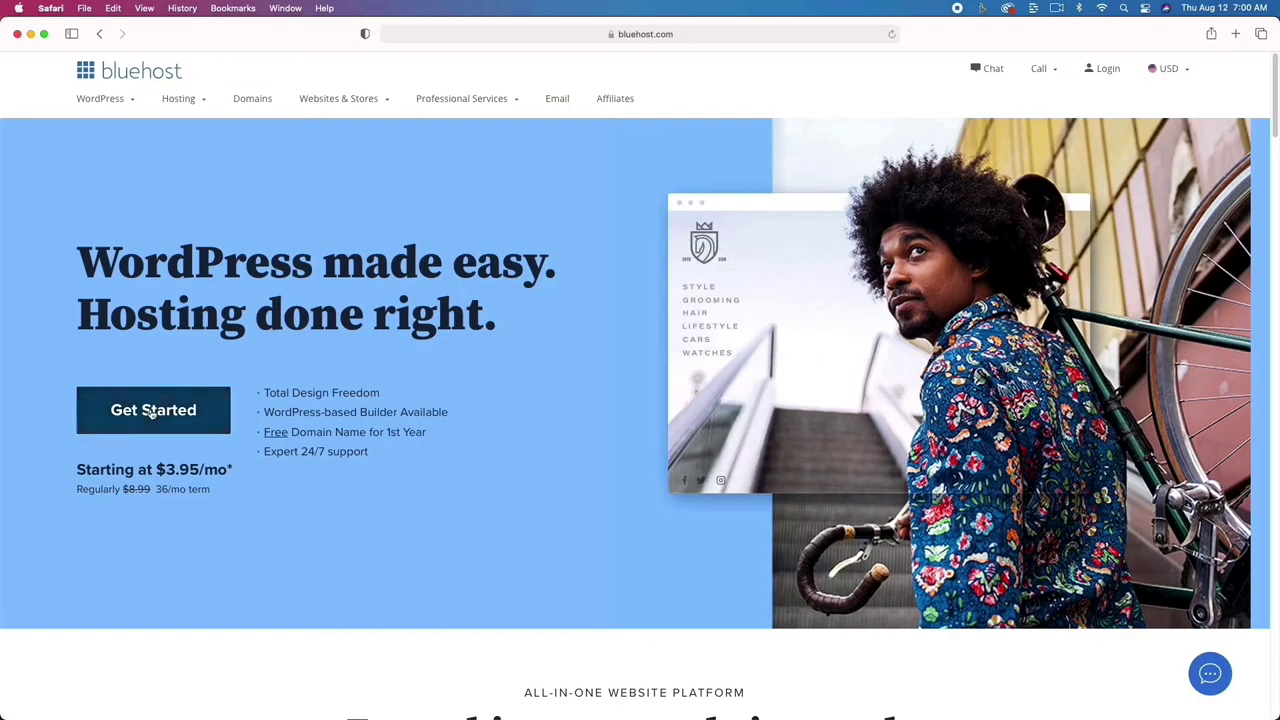
# Compare the features of the Bluehost shared hosting plans and choose the Basic plan with the 36-month term.
pyautogui.click(151, 413)
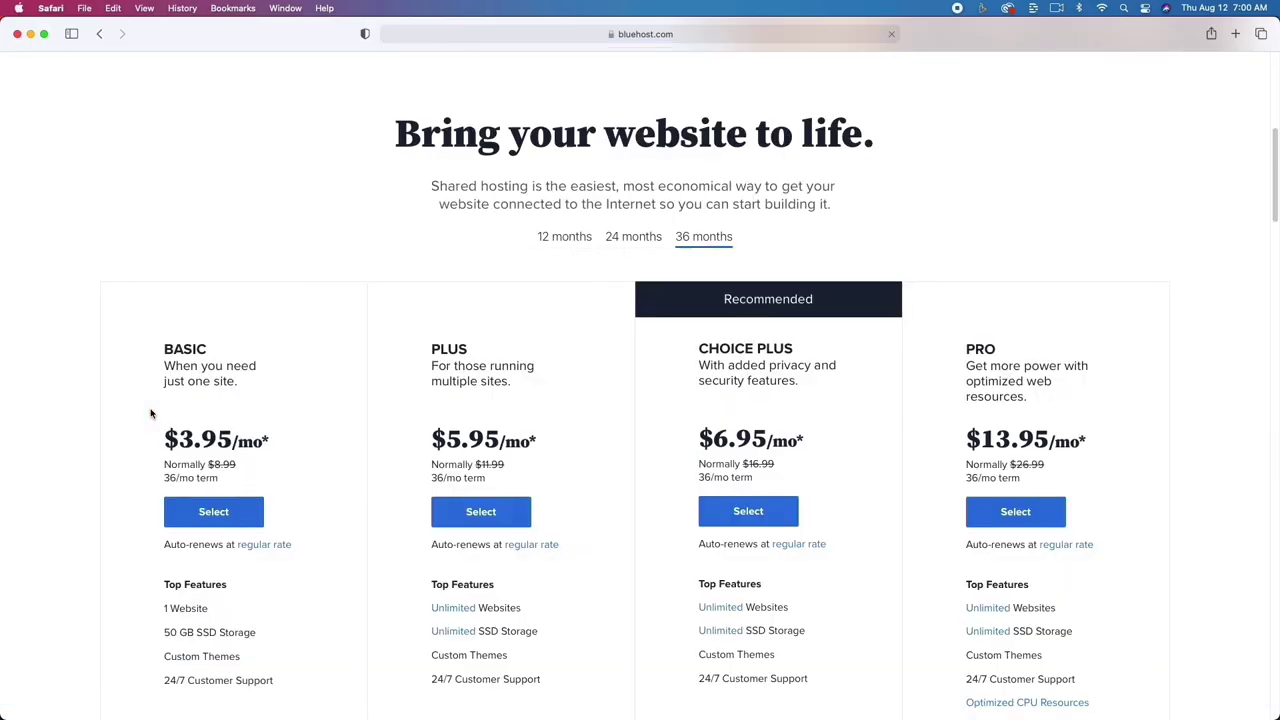
pyautogui.scroll(-3, 151, 413)
pyautogui.scroll(-5, 151, 413)
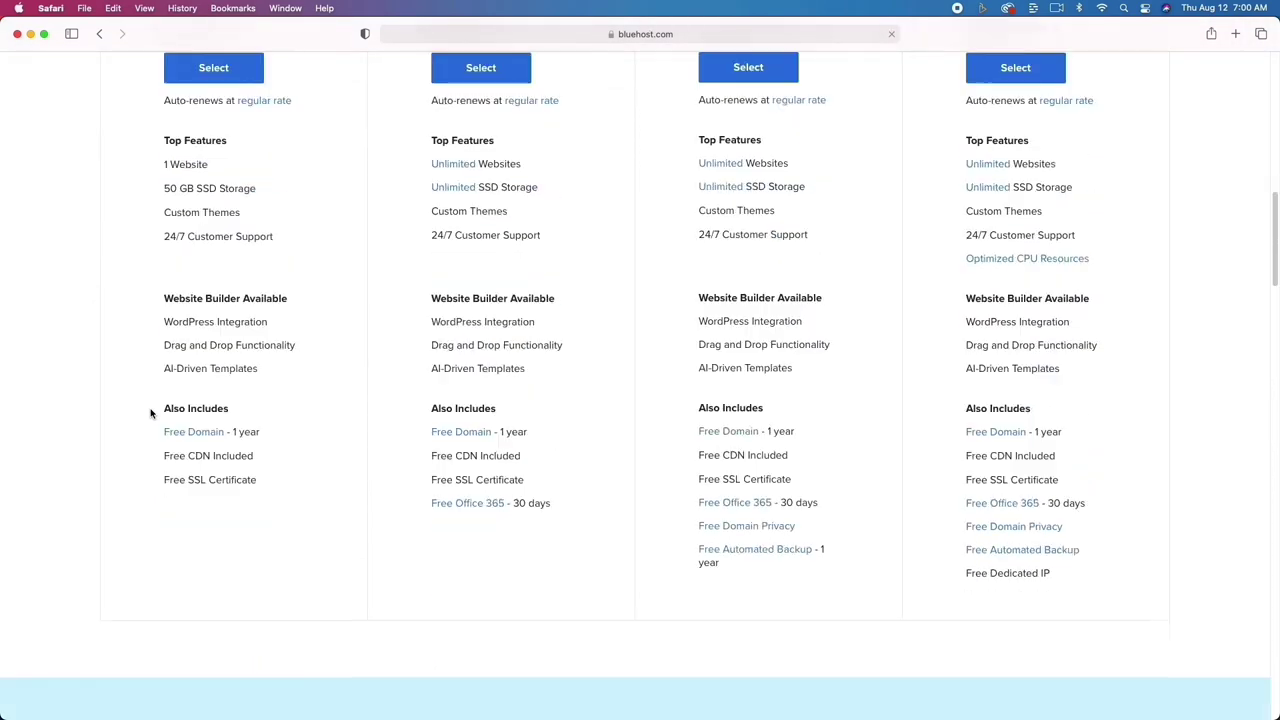
pyautogui.scroll(5, 151, 413)
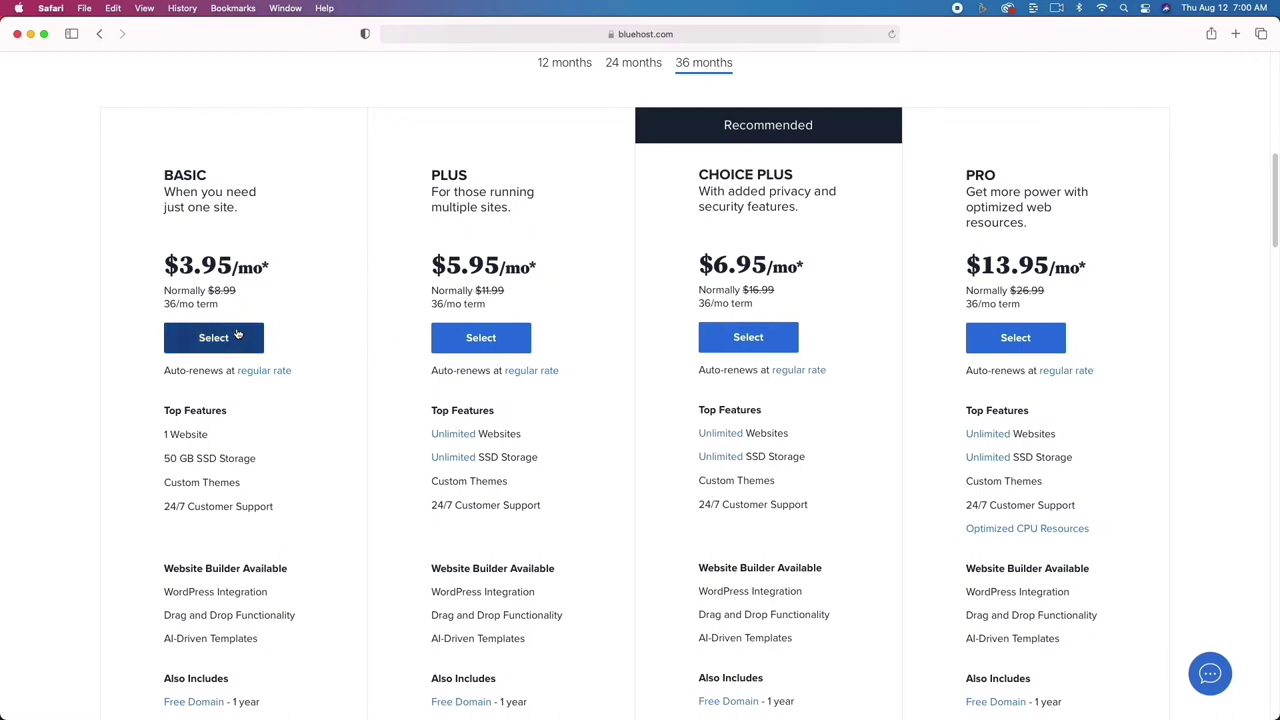
pyautogui.click(238, 336)
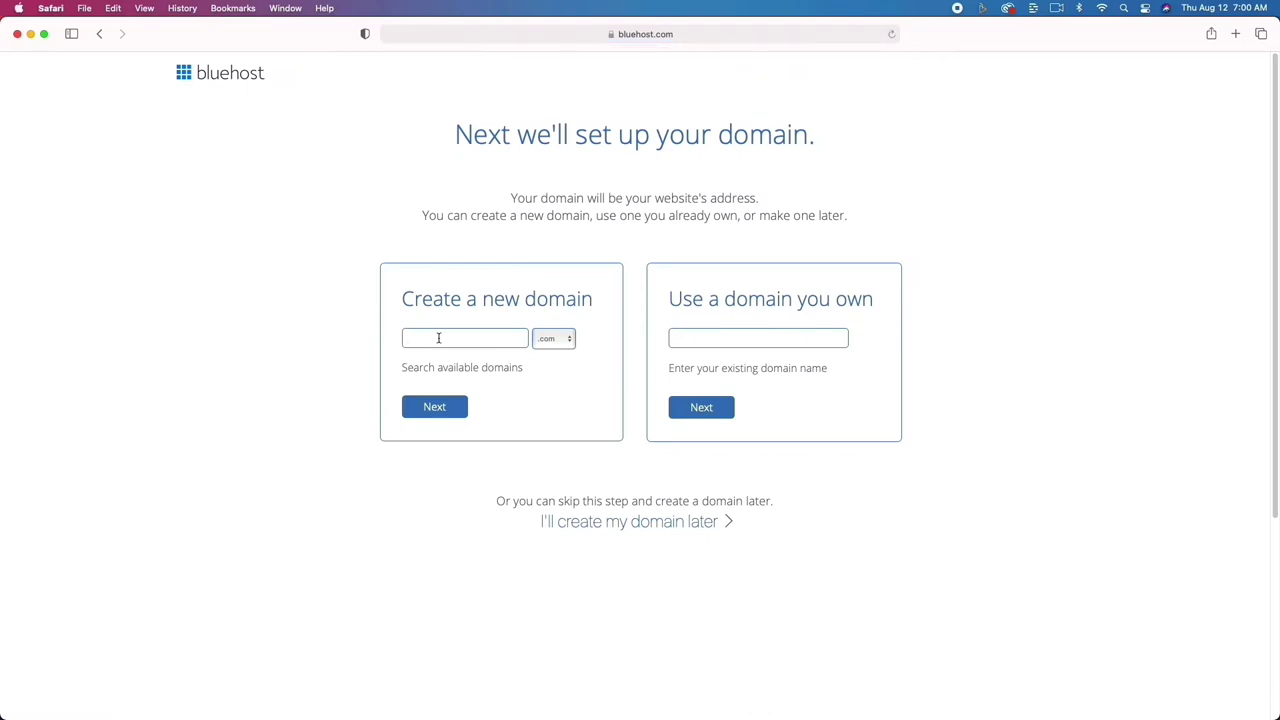
# Try webhostingreview.com as the new domain, and replace it with webhostingrewinds.com to continue the registration.
pyautogui.write('webhostingreview')
pyautogui.click(466, 406)
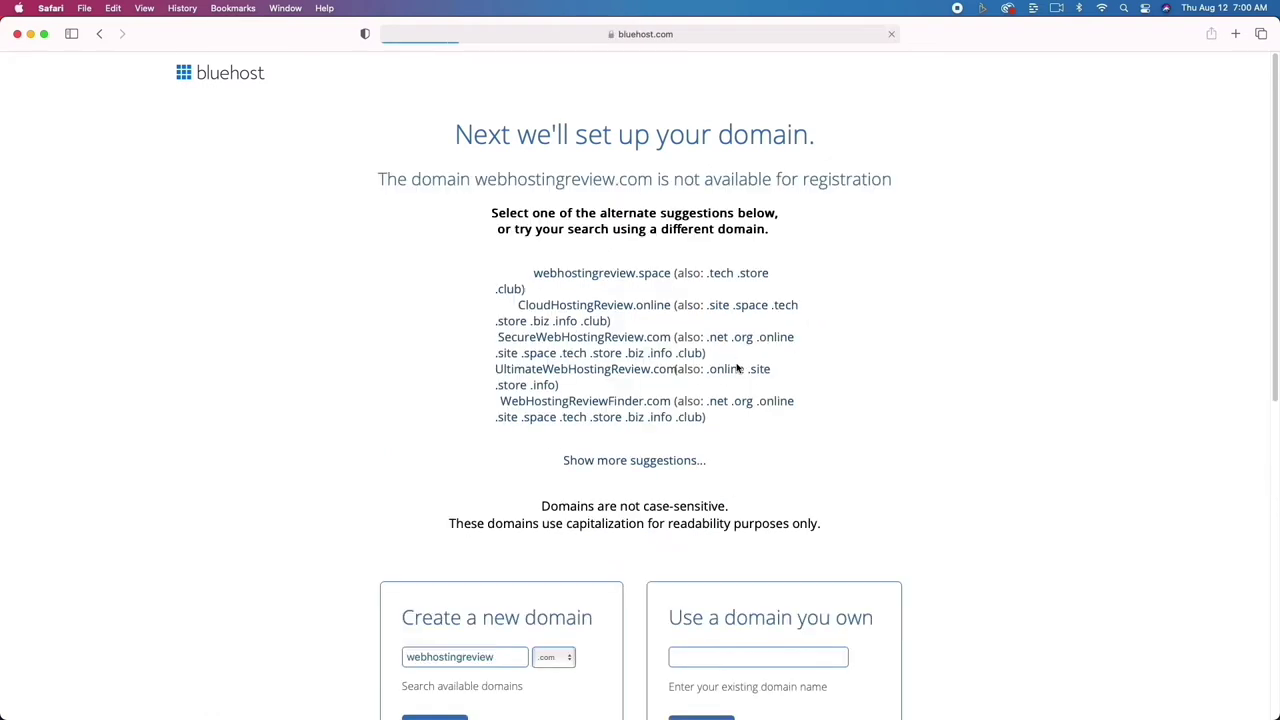
pyautogui.scroll(-2, 636, 378)
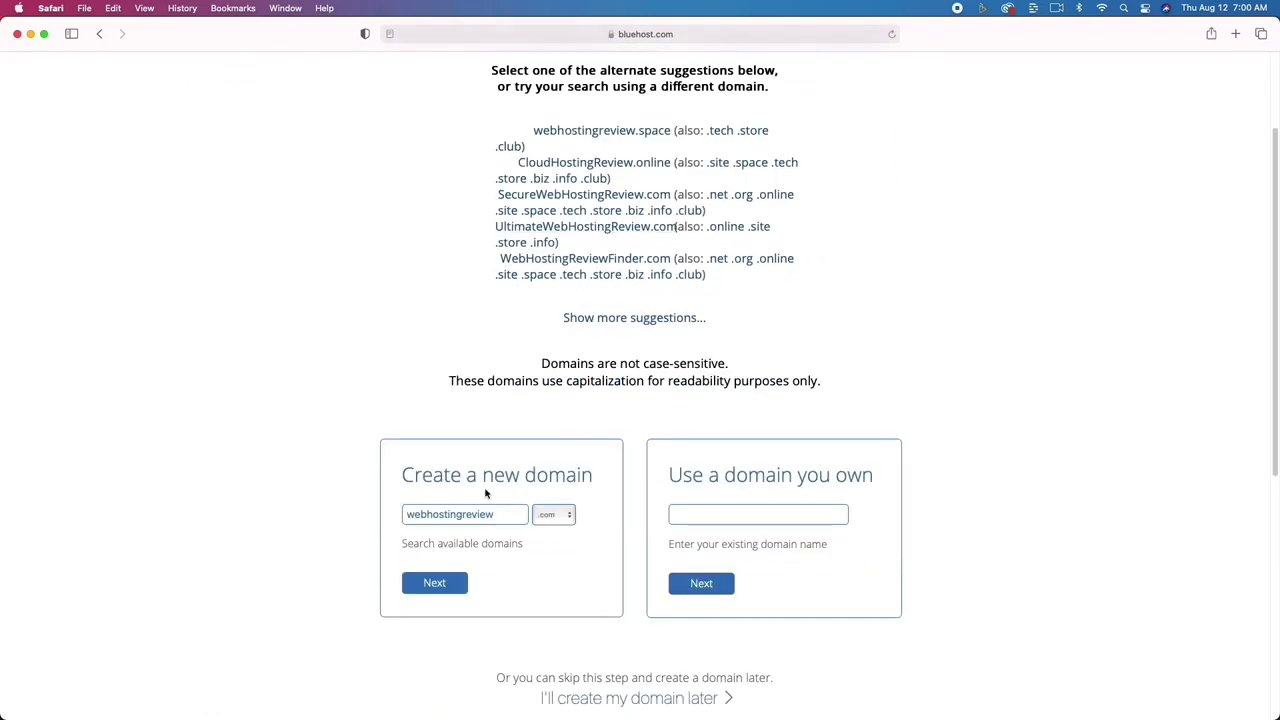
pyautogui.moveTo(472, 518); pyautogui.dragTo(513, 518)
pyautogui.write('winds')
pyautogui.click(455, 581)
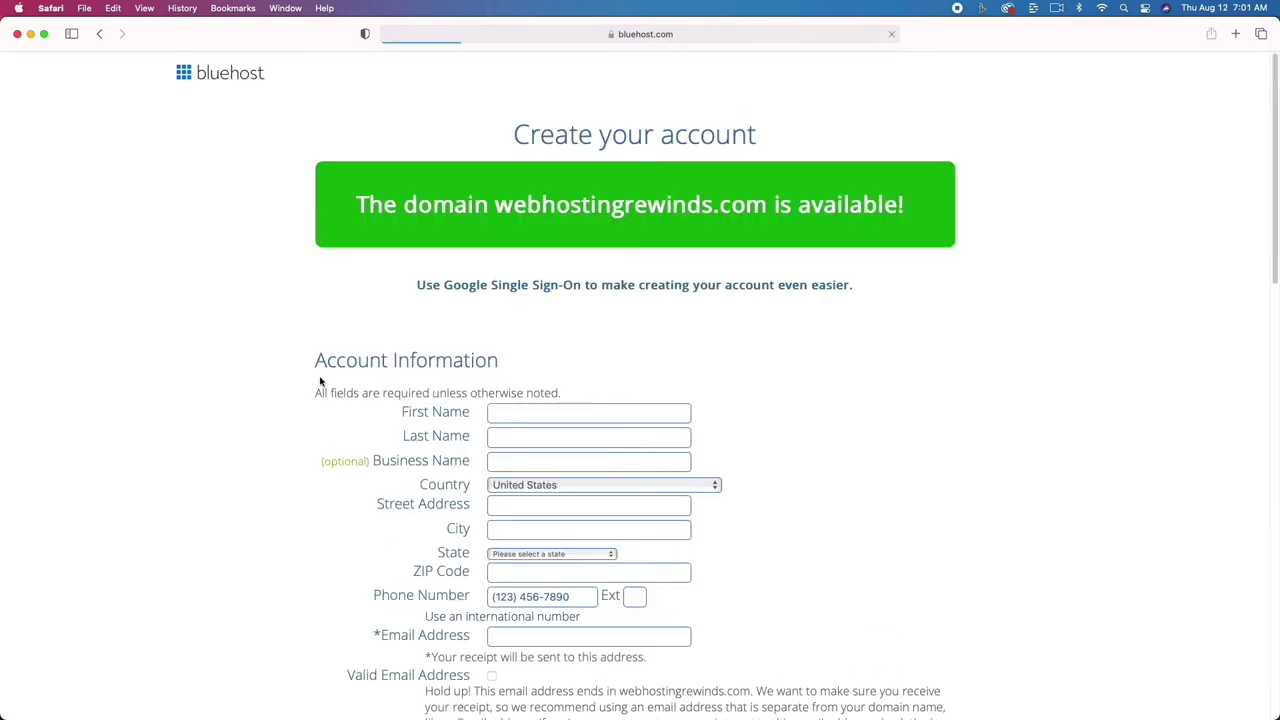
# Examine the account information, package information and package extras sections of the account creation form.
pyautogui.scroll(-2, 294, 383)
pyautogui.scroll(-2, 294, 383)
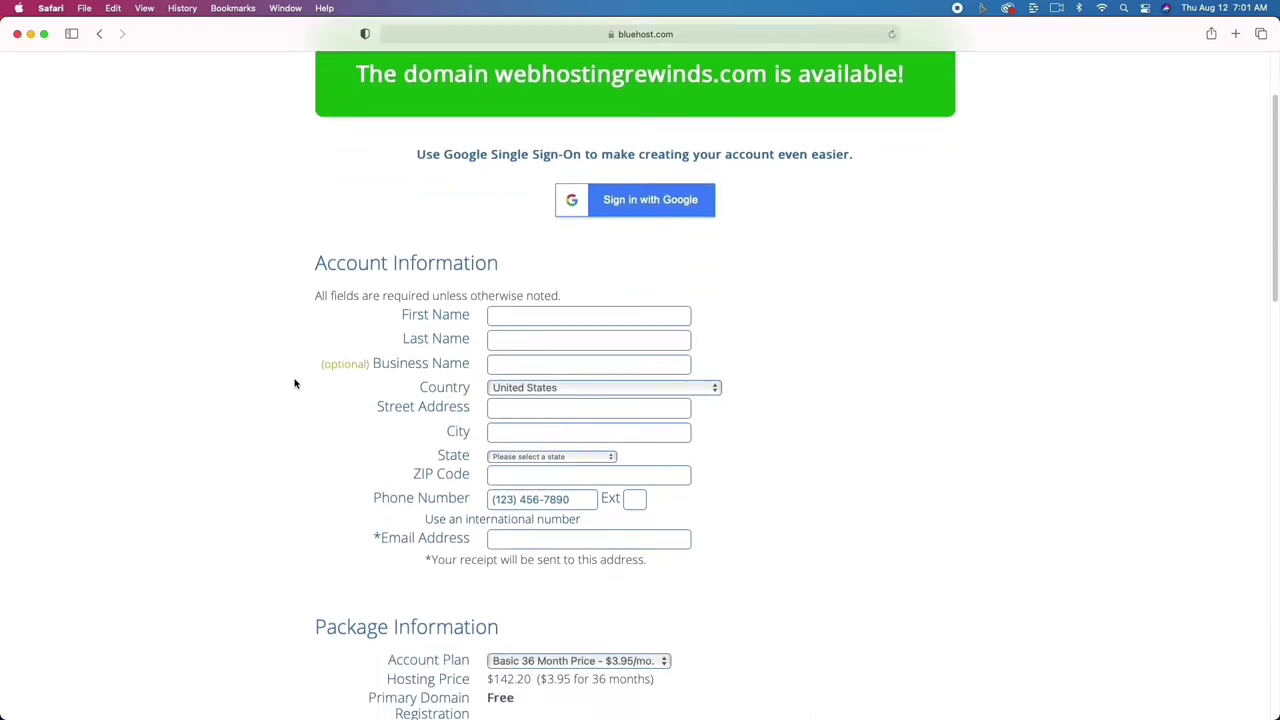
pyautogui.scroll(-2, 294, 383)
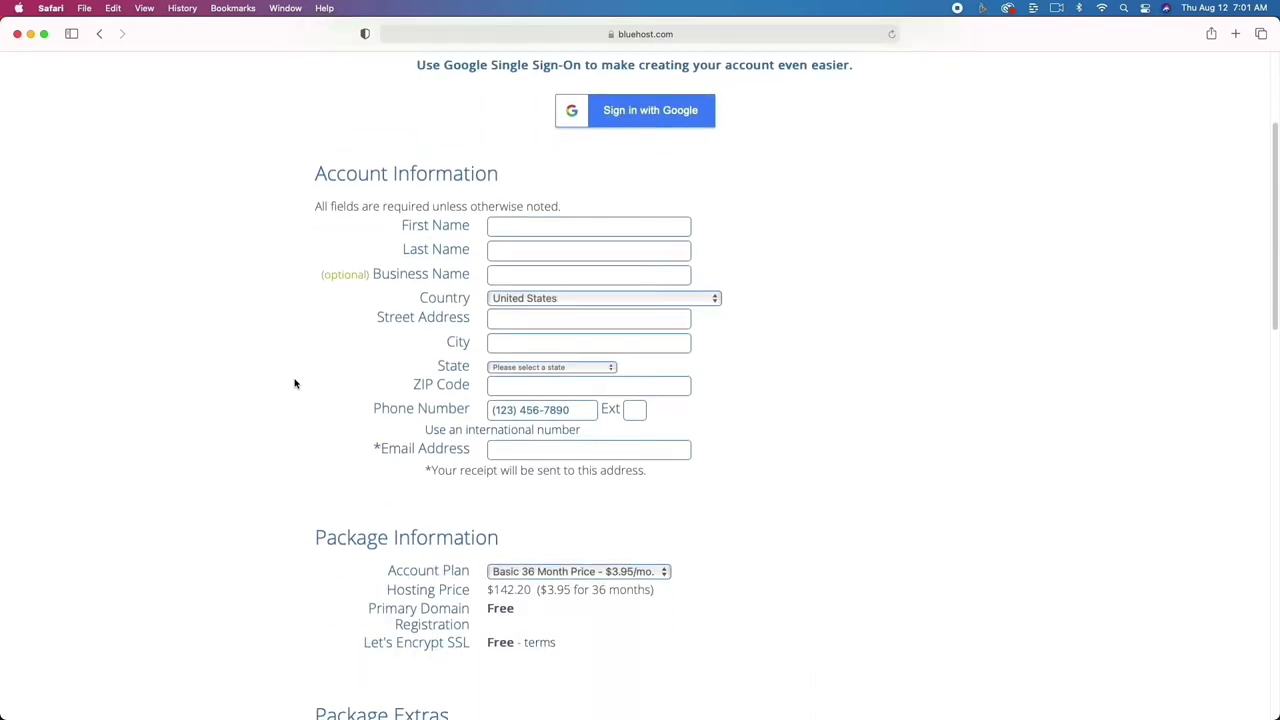
pyautogui.scroll(-5, 294, 383)
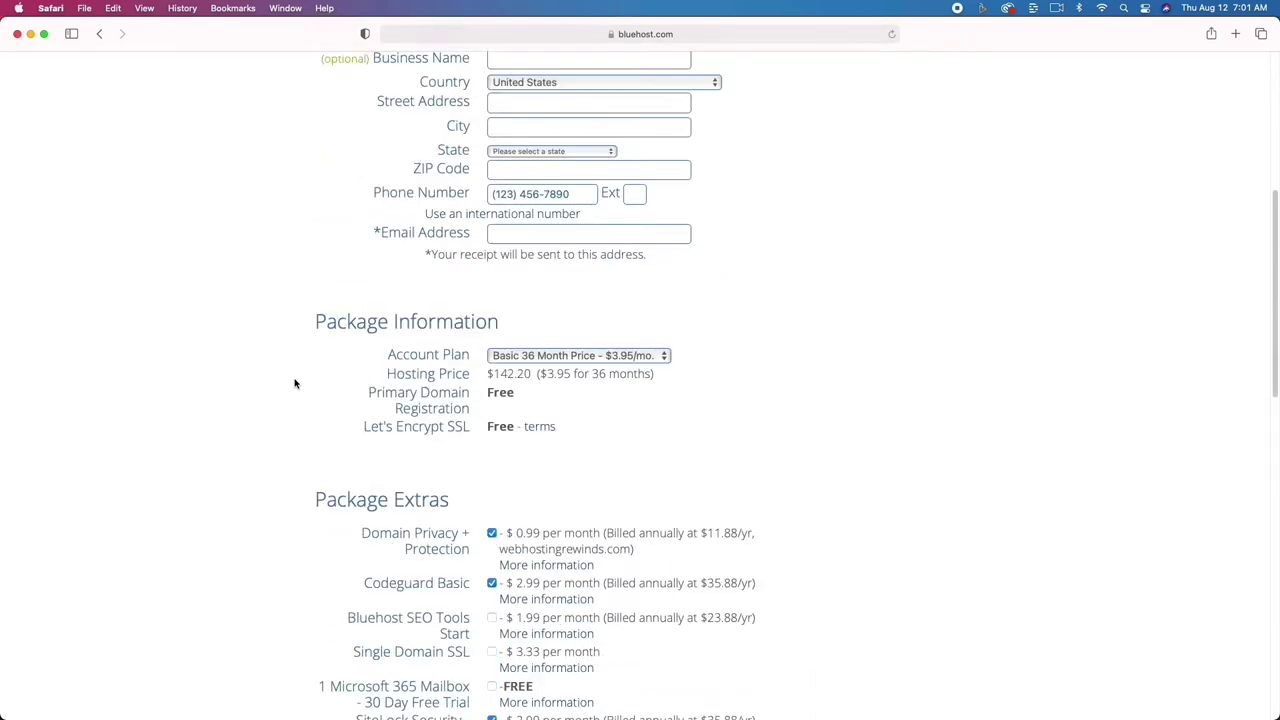
pyautogui.scroll(10, 294, 383)
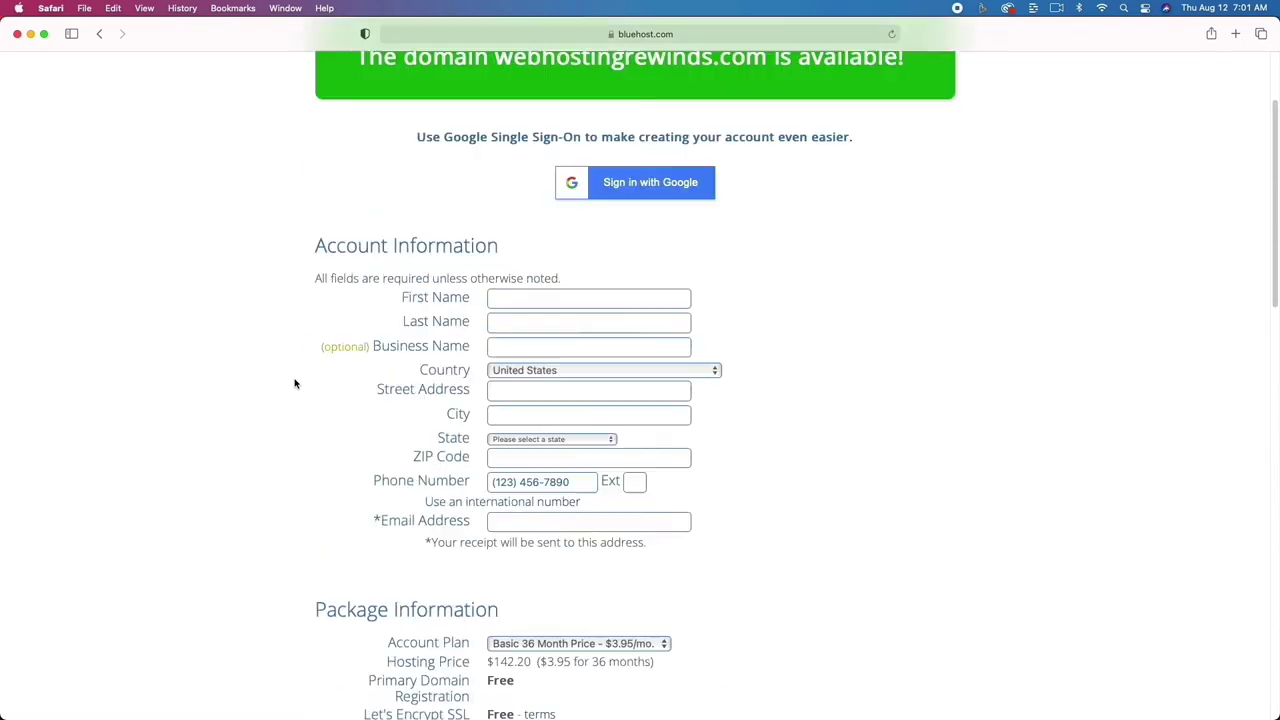
# Examine the hosting registration form from the account fields through package extras, payment information and auto renewal terms.
pyautogui.scroll(-3, 294, 383)
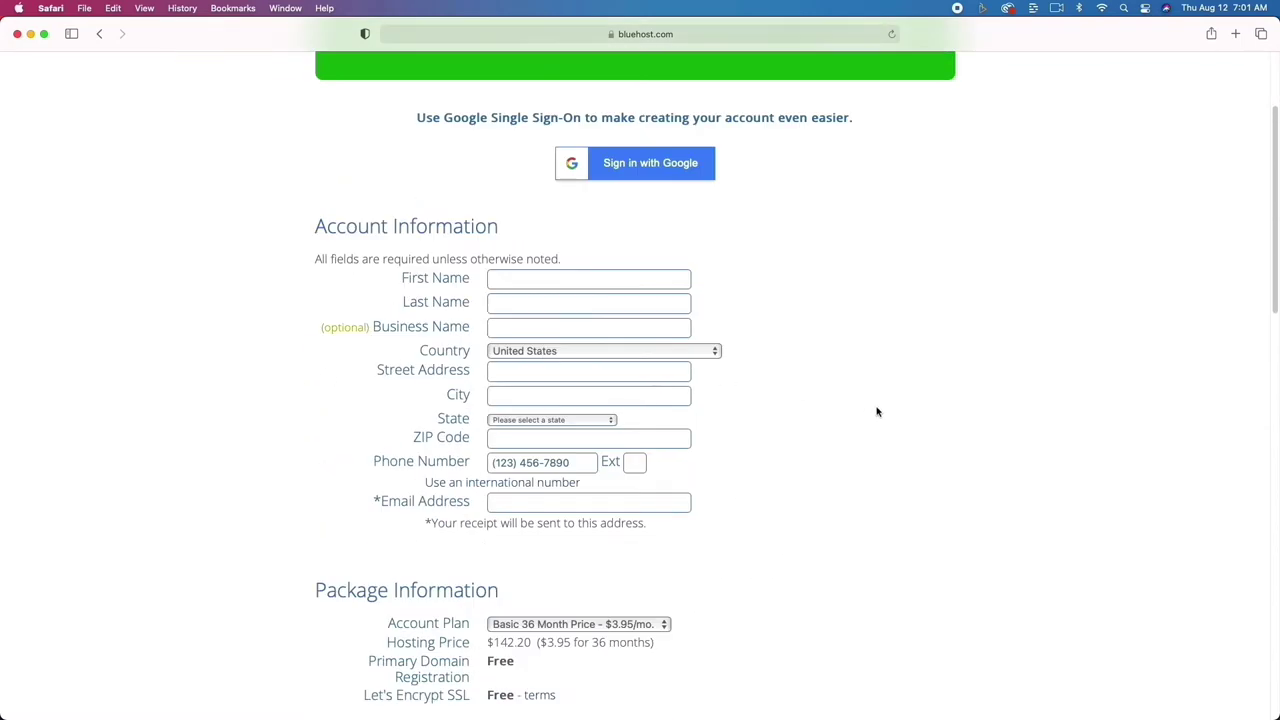
pyautogui.scroll(-8, 767, 462)
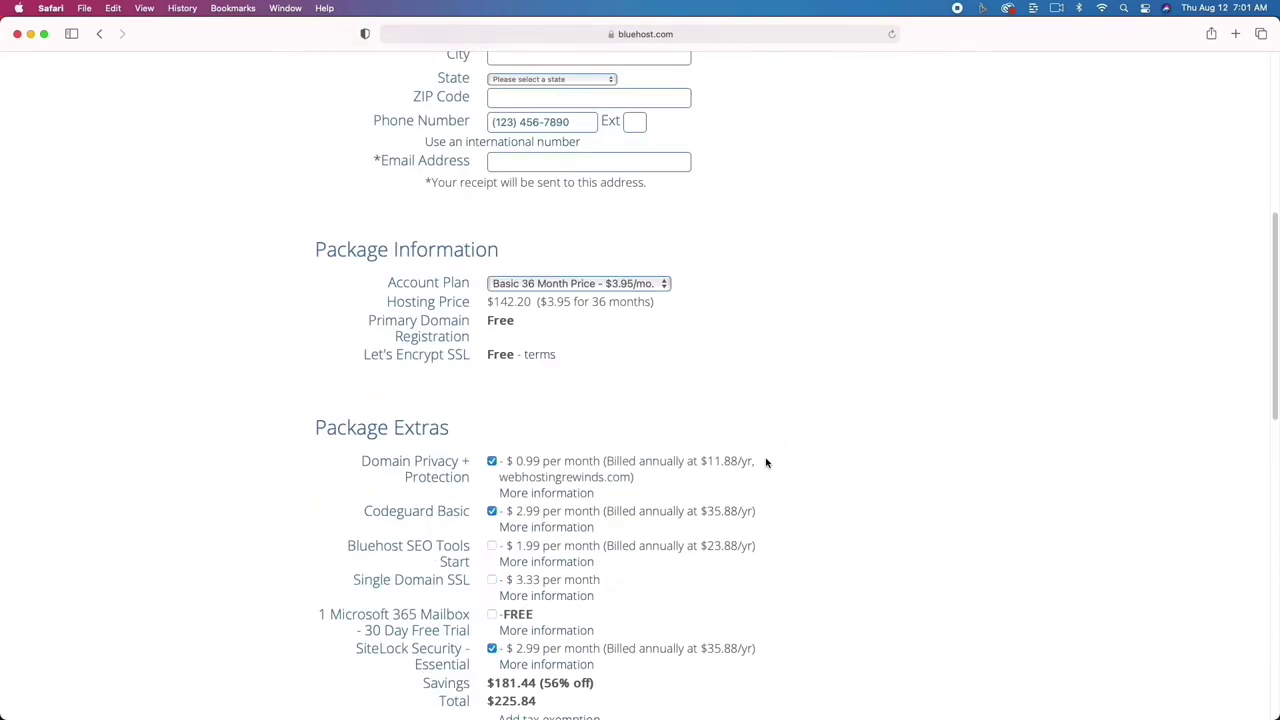
pyautogui.scroll(-3, 767, 462)
pyautogui.scroll(-1, 767, 462)
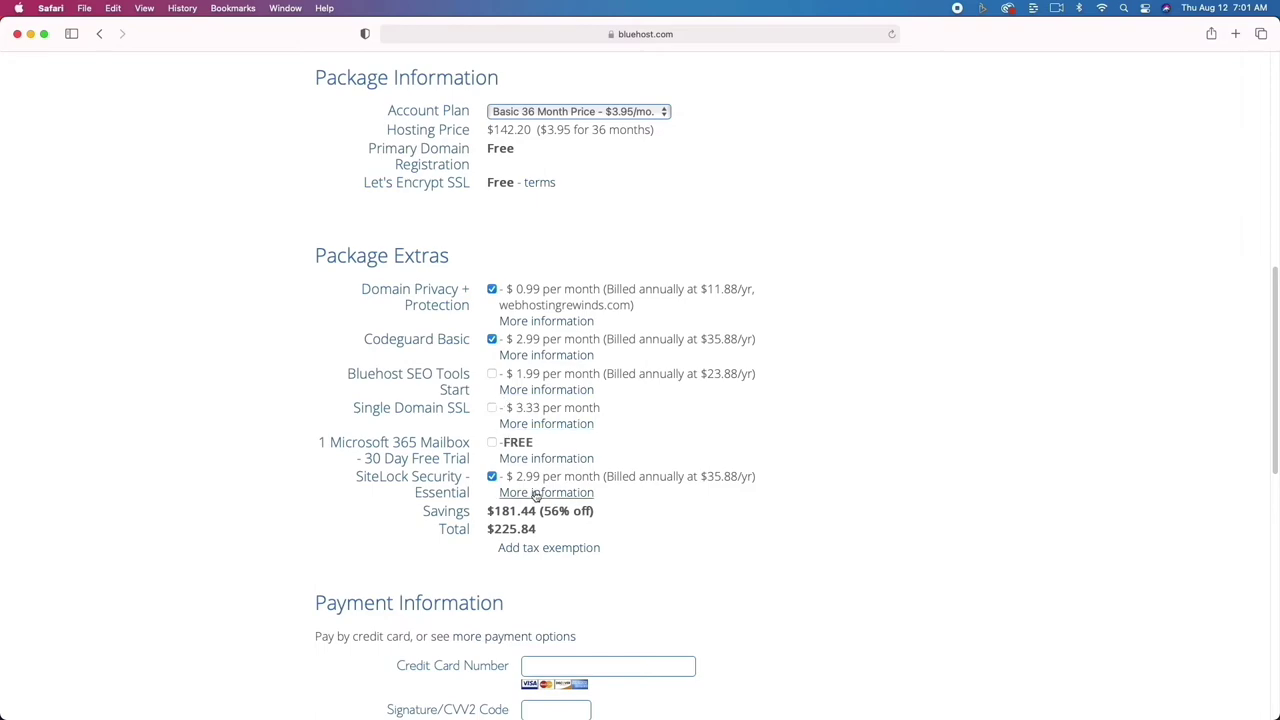
pyautogui.scroll(-1, 570, 585)
pyautogui.scroll(-5, 570, 585)
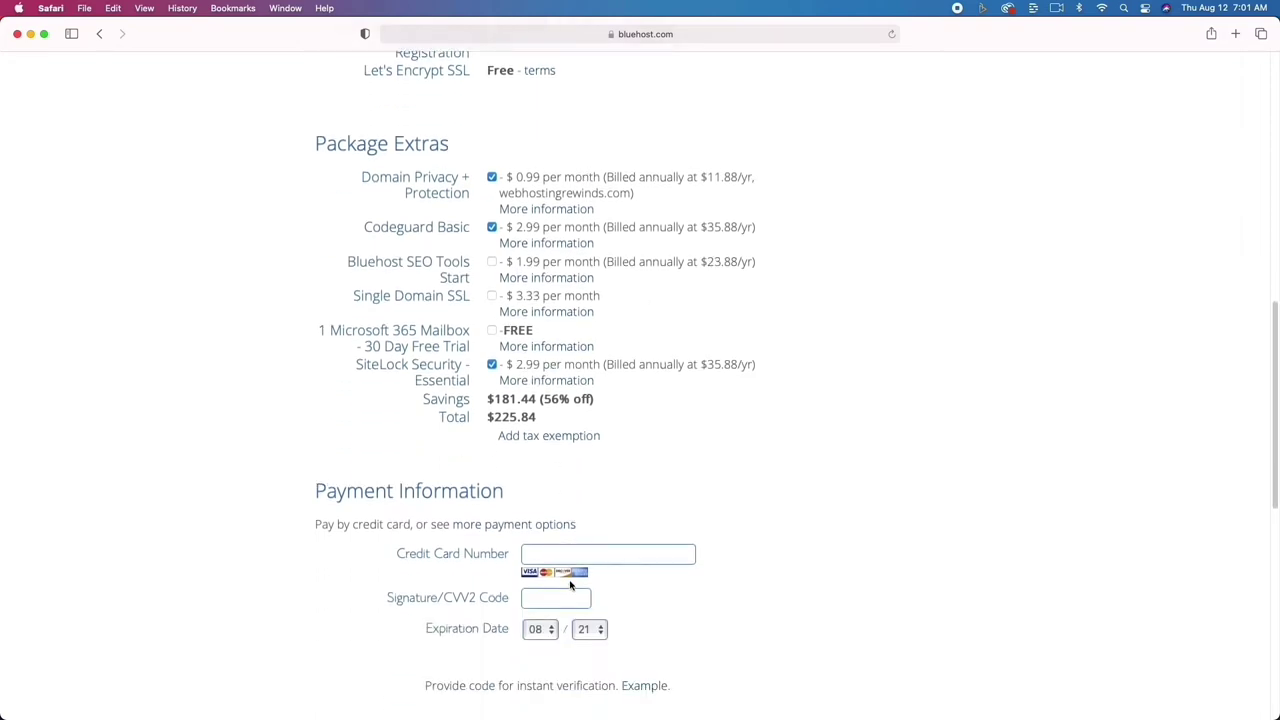
pyautogui.scroll(-4, 570, 583)
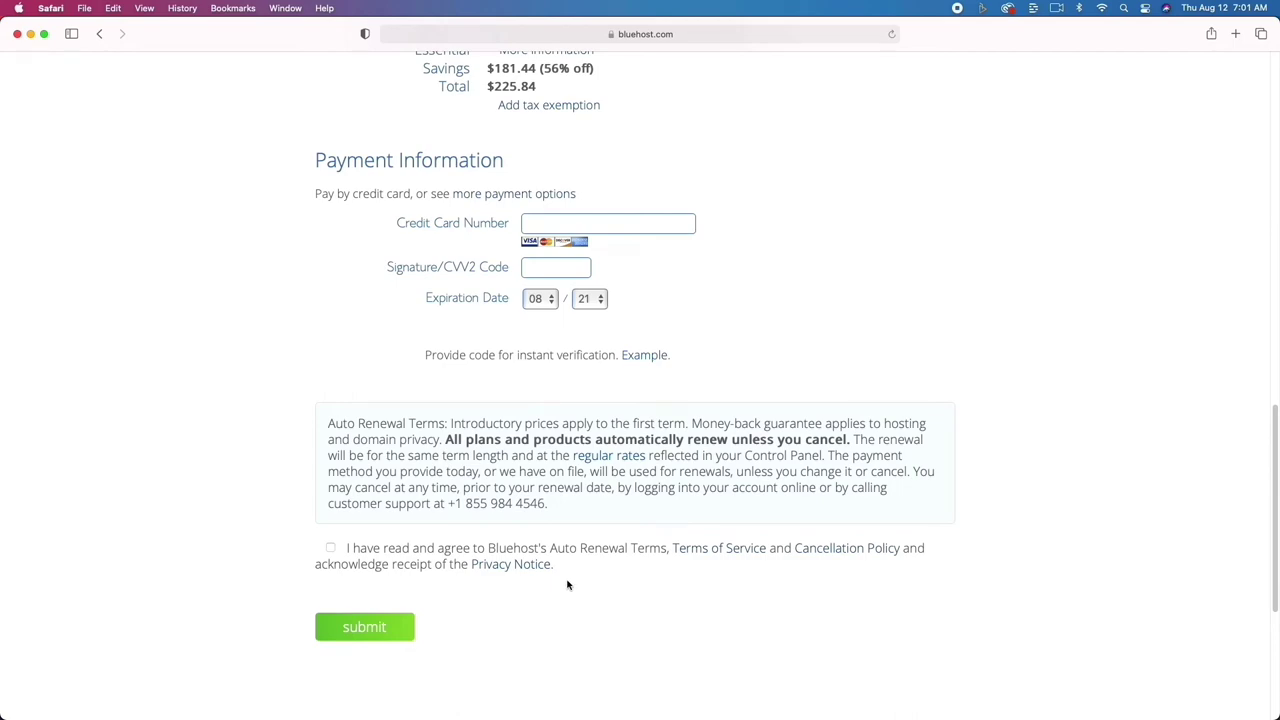
pyautogui.scroll(20, 567, 585)
pyautogui.scroll(5, 567, 585)
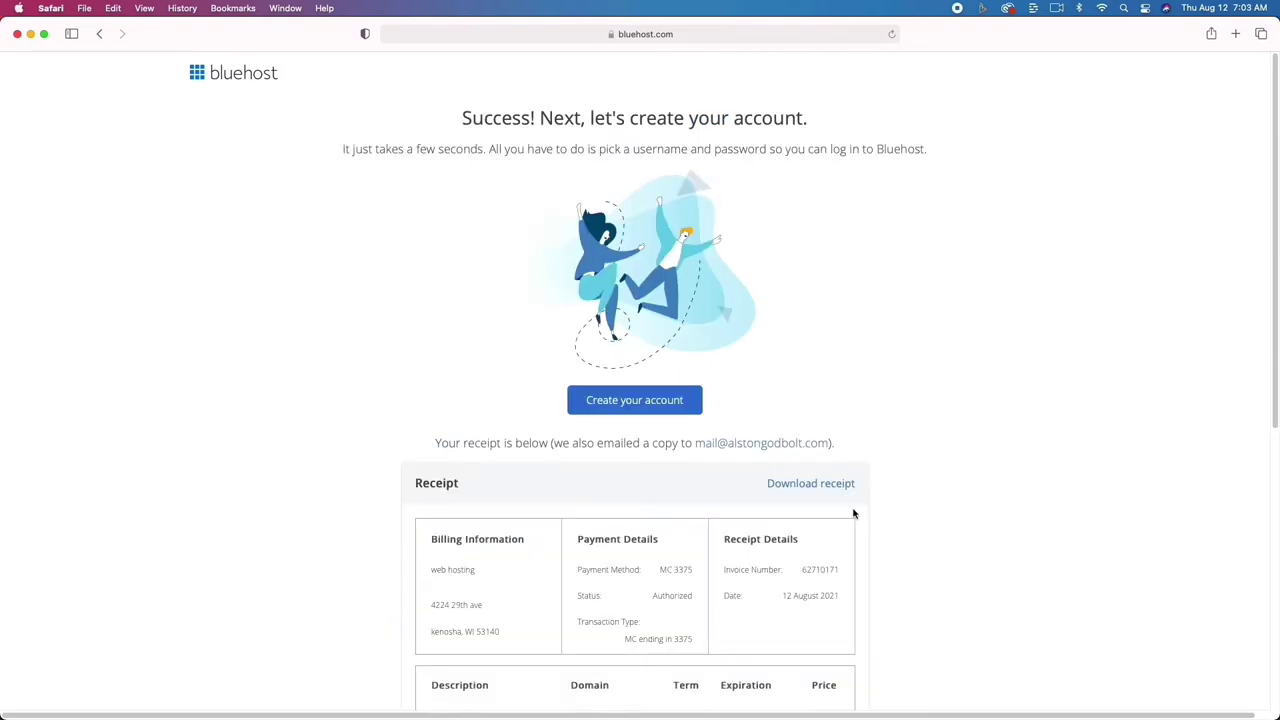
# Create the Bluehost account for webhostingrewinds.com by entering and retyping the account password and agreeing to the privacy policy and terms.
pyautogui.click(660, 399)
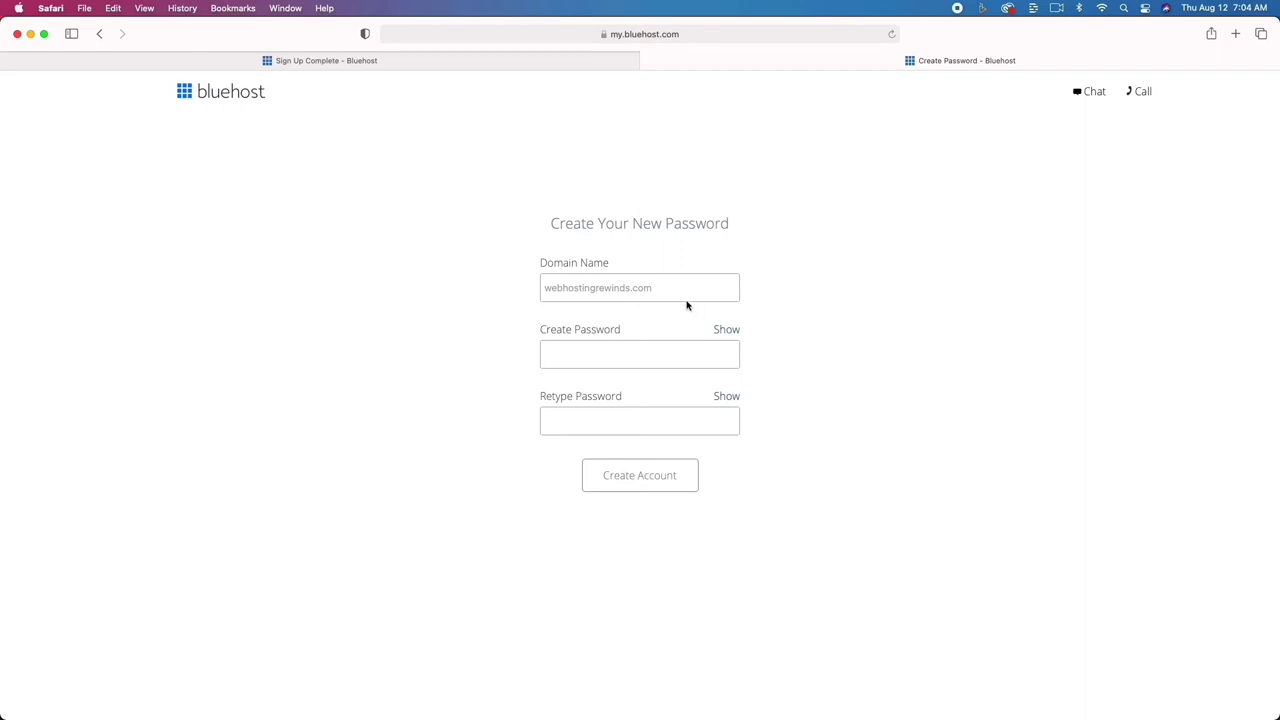
pyautogui.press('Tab')
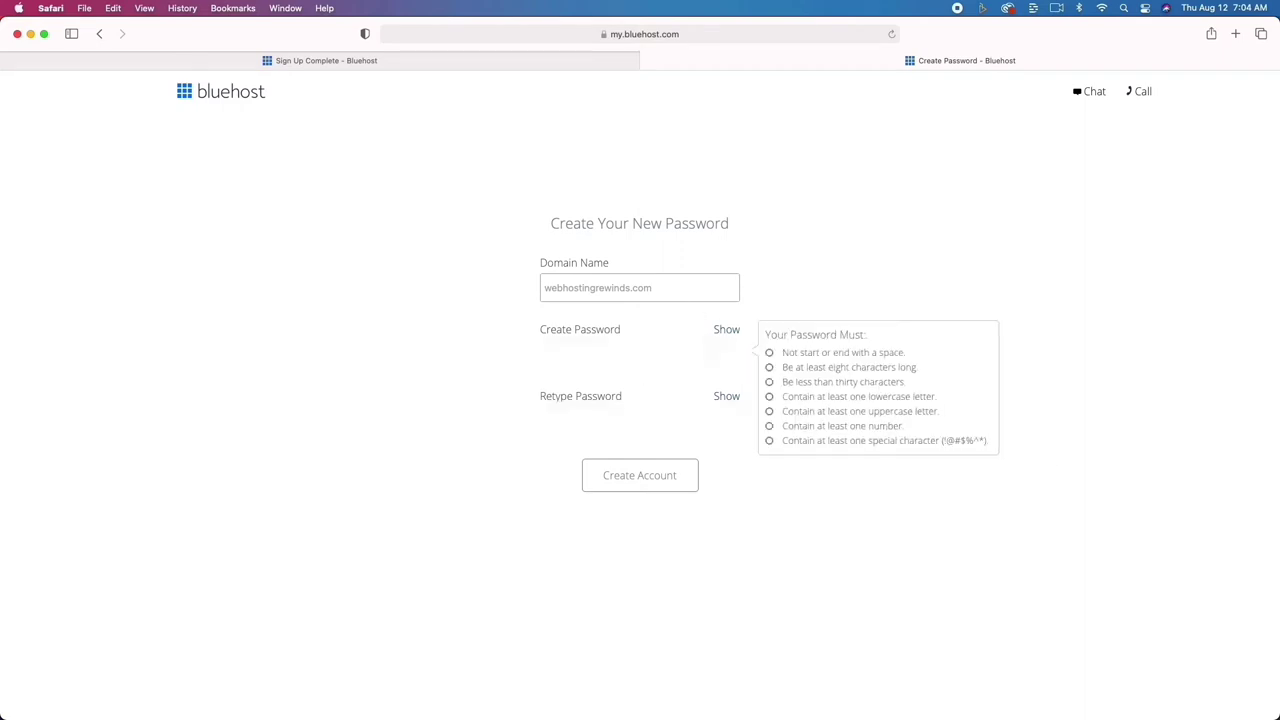
pyautogui.write('••••••••••')
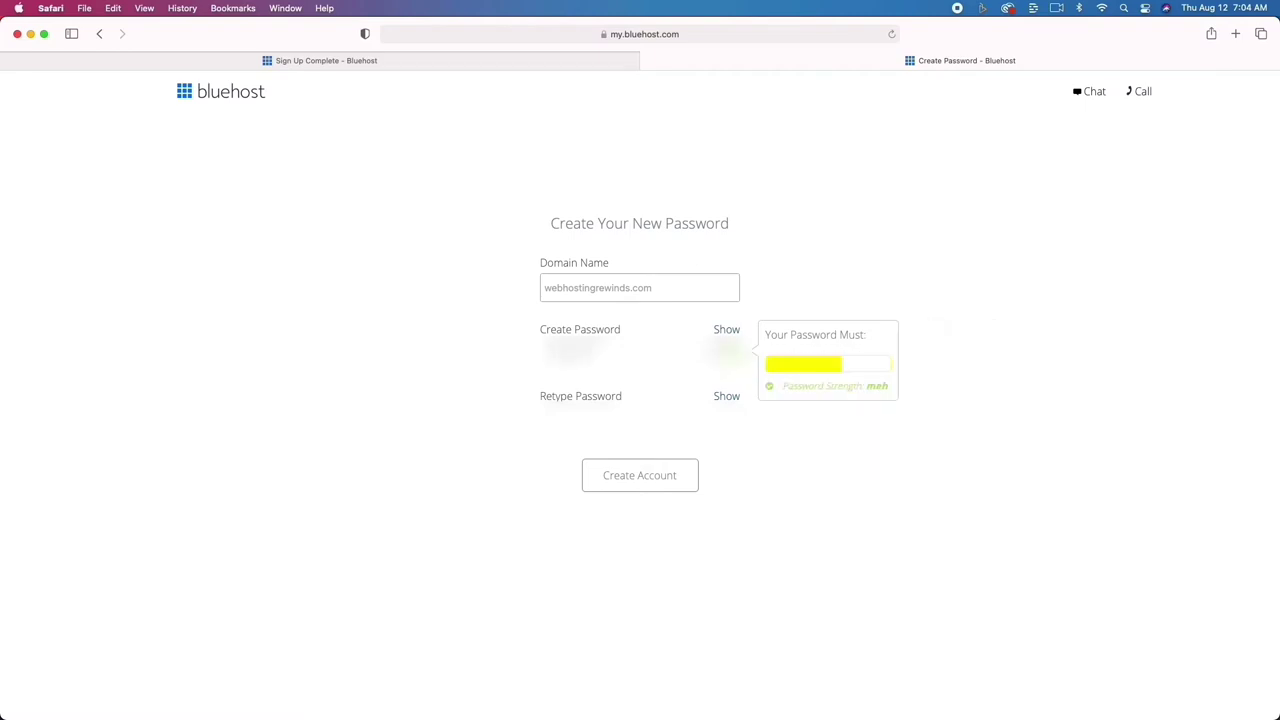
pyautogui.press('Tab')
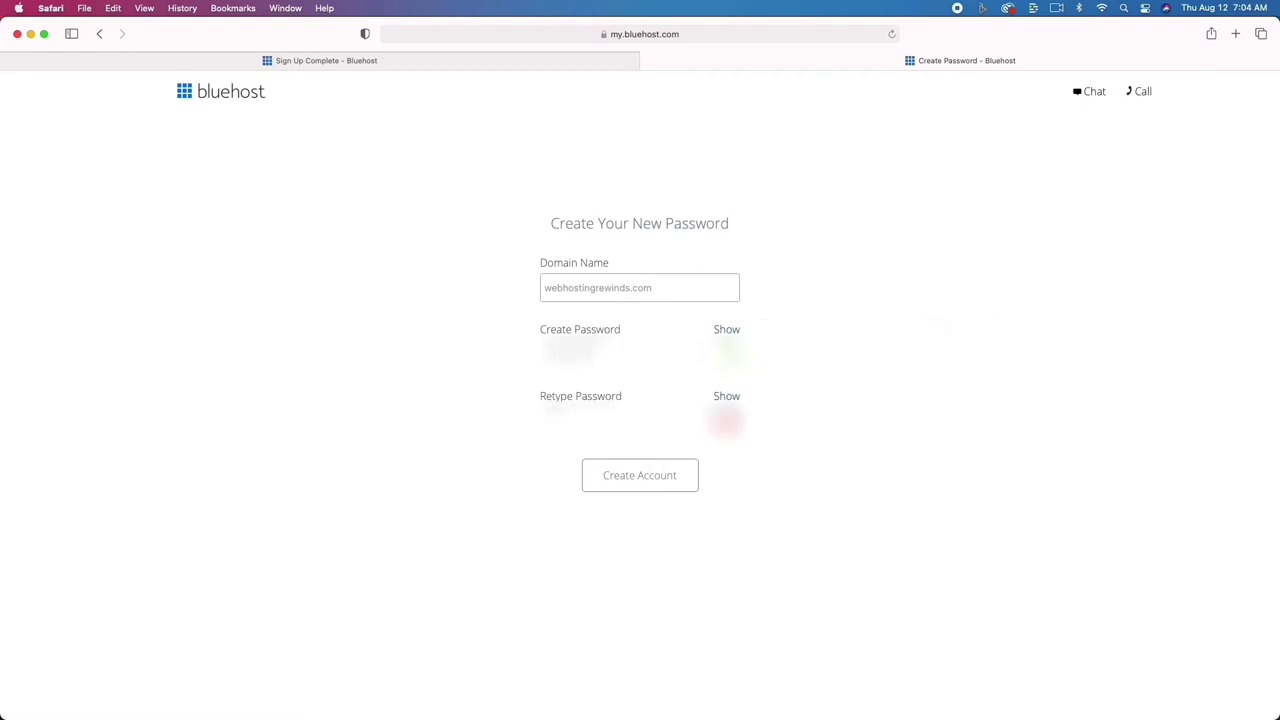
pyautogui.write('••')
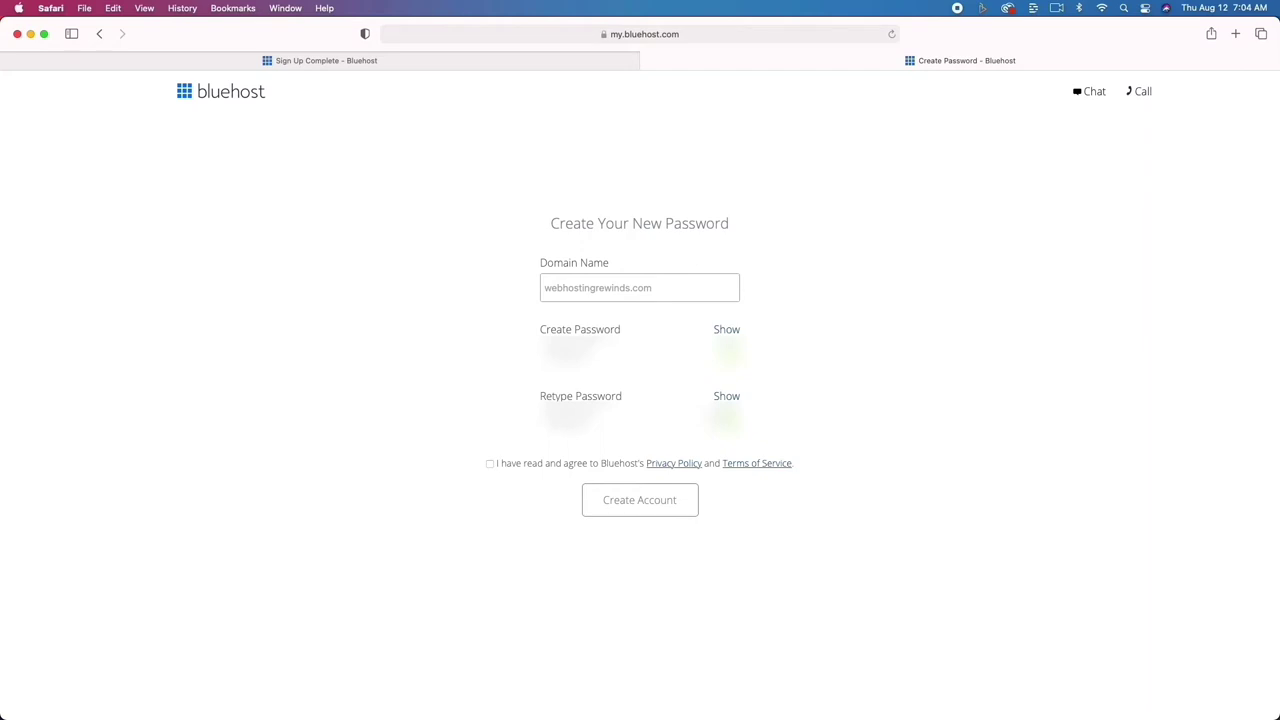
pyautogui.click(490, 464)
pyautogui.click(640, 510)
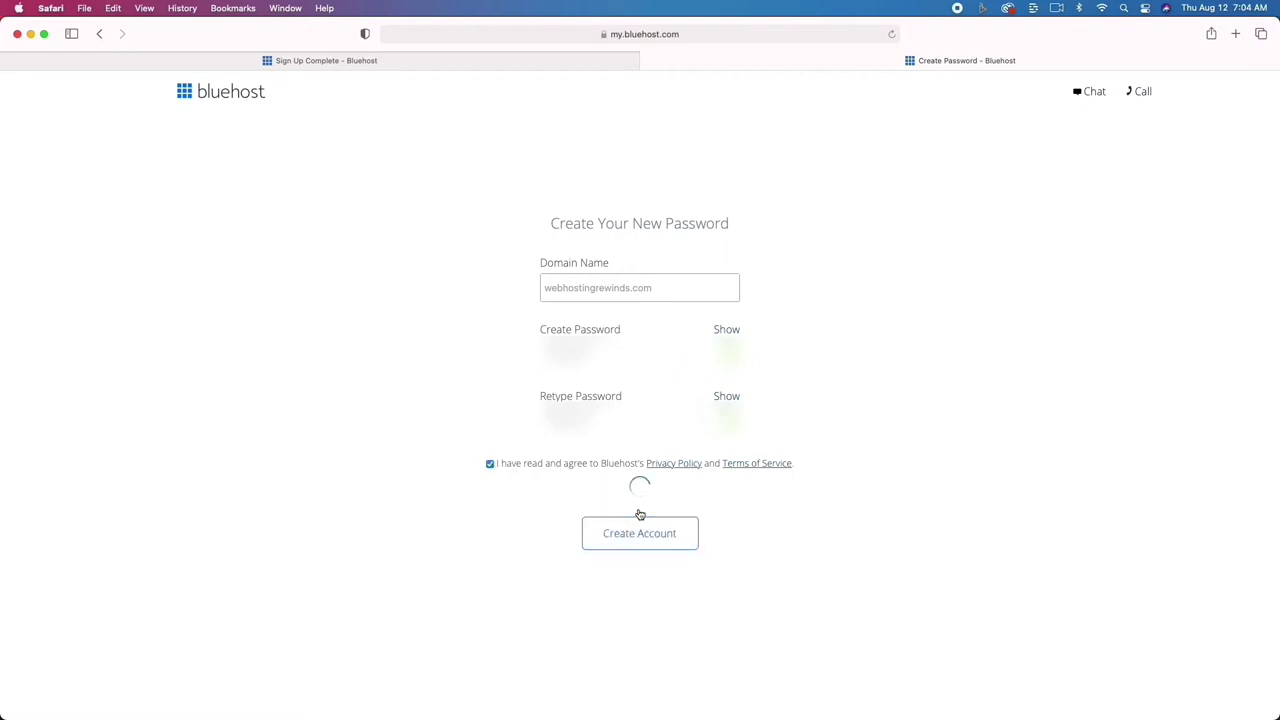
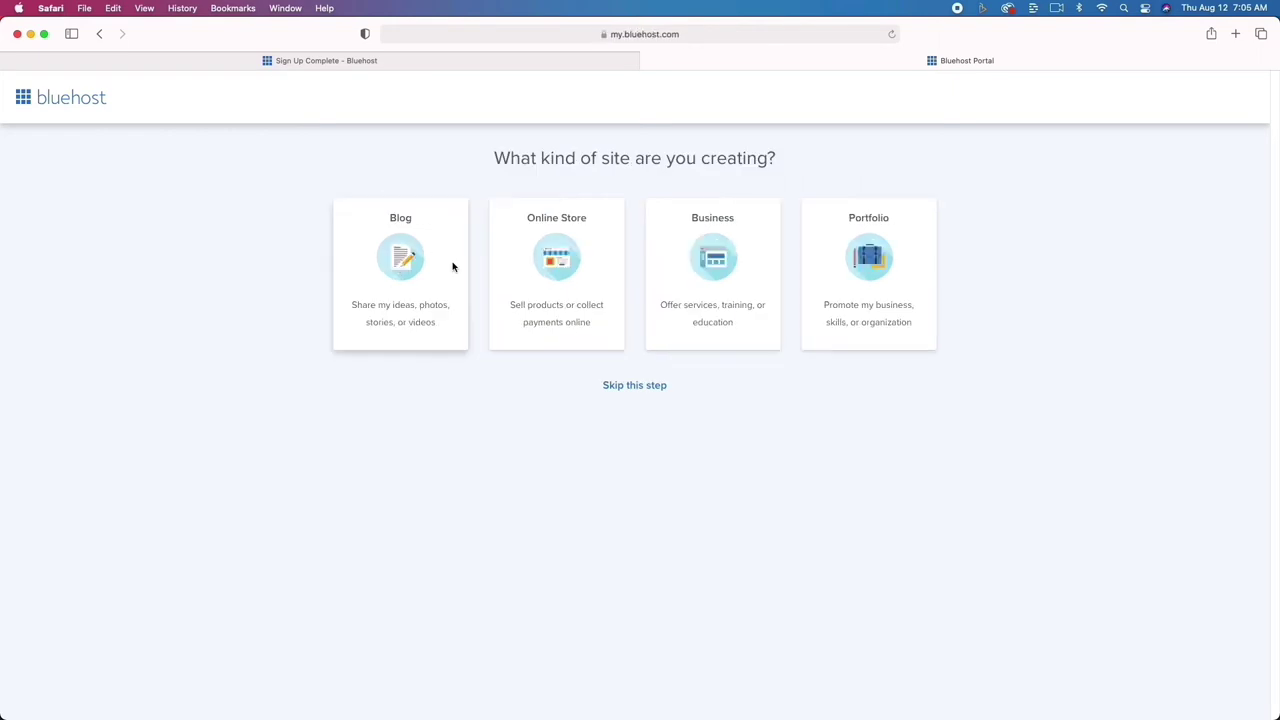
# Skip the site-kind and website-experience questions, and choose WordPress with limitless customization for building the site.
pyautogui.click(632, 386)
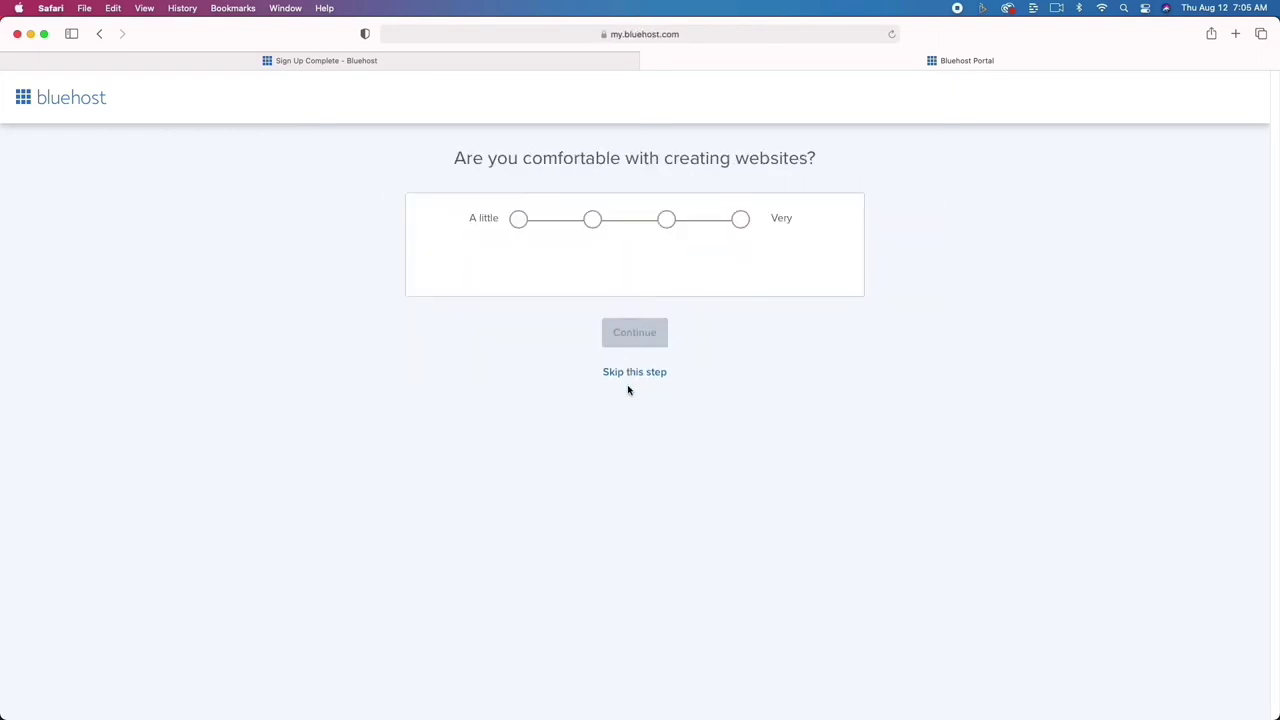
pyautogui.click(650, 539)
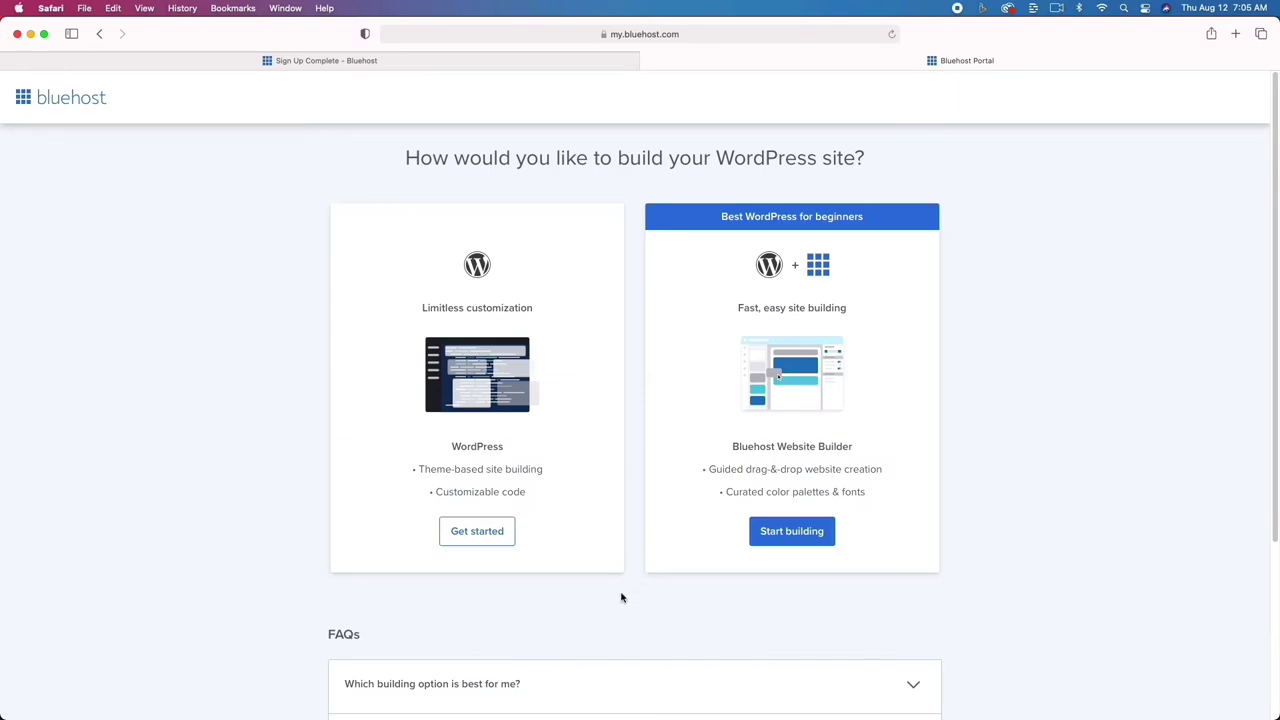
pyautogui.scroll(-2, 620, 597)
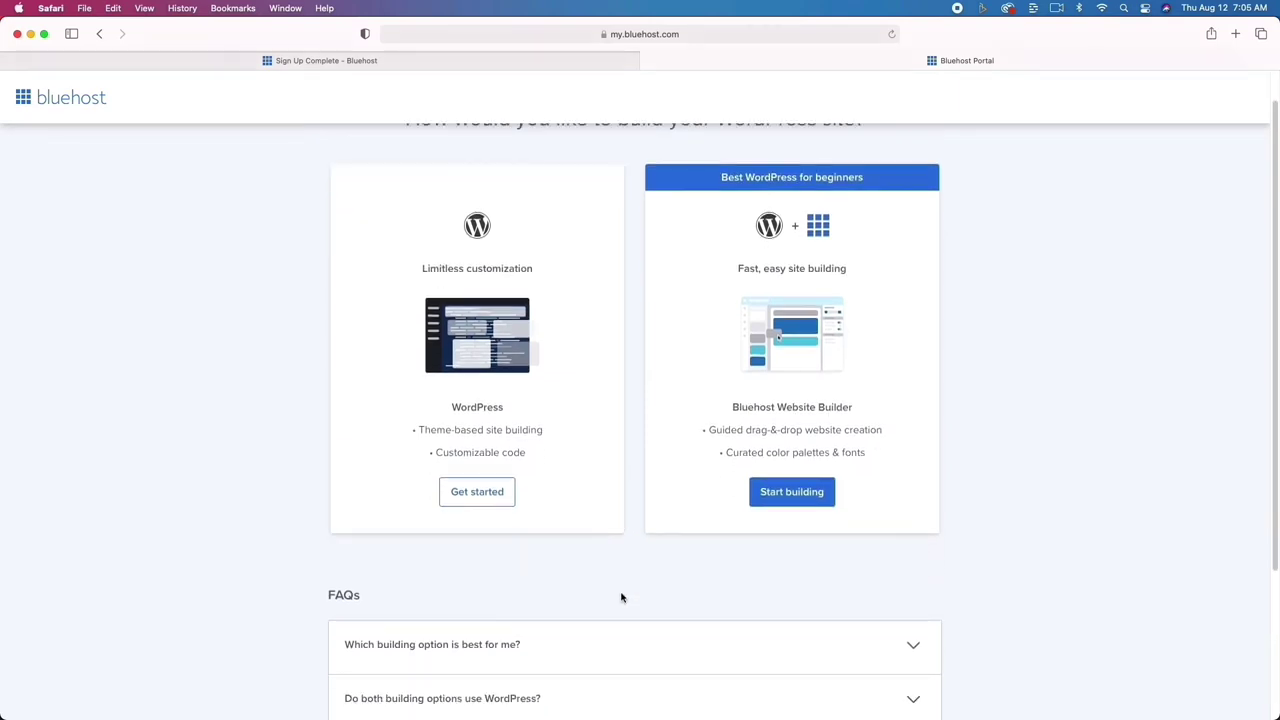
pyautogui.click(484, 492)
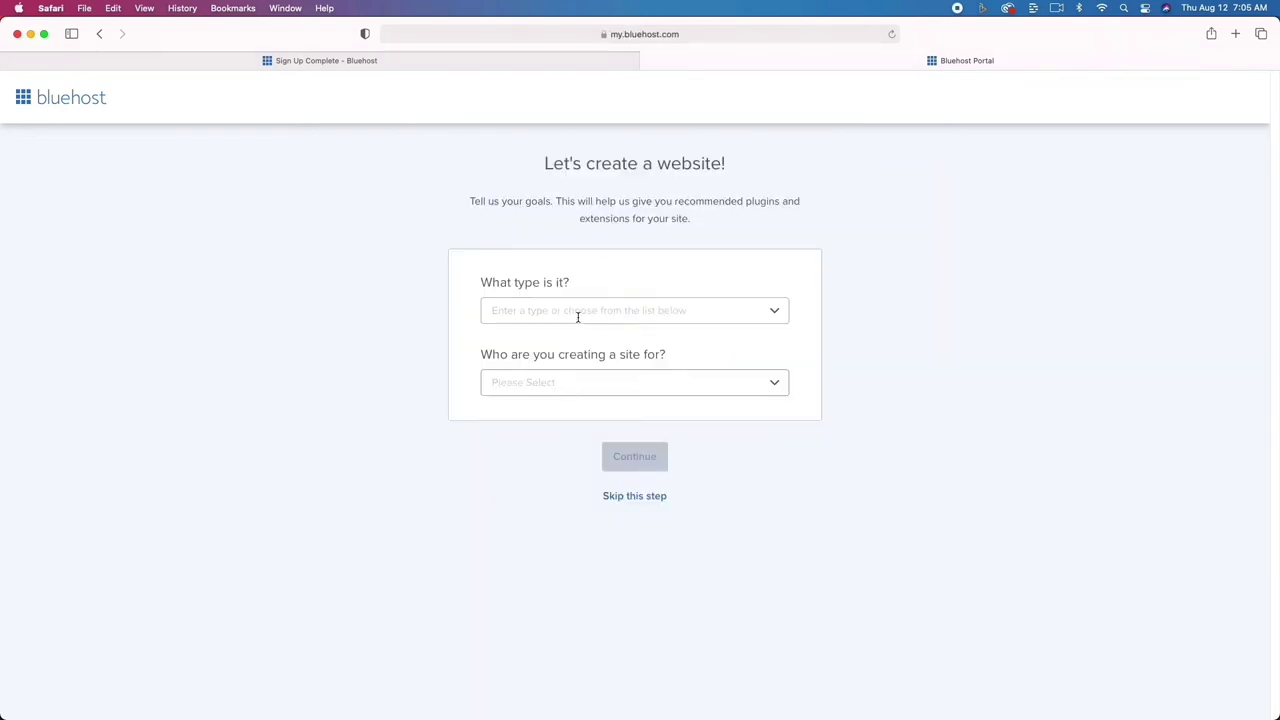
# Skip the website goals and site name questions, and use the free Sinatra theme.
pyautogui.click(651, 497)
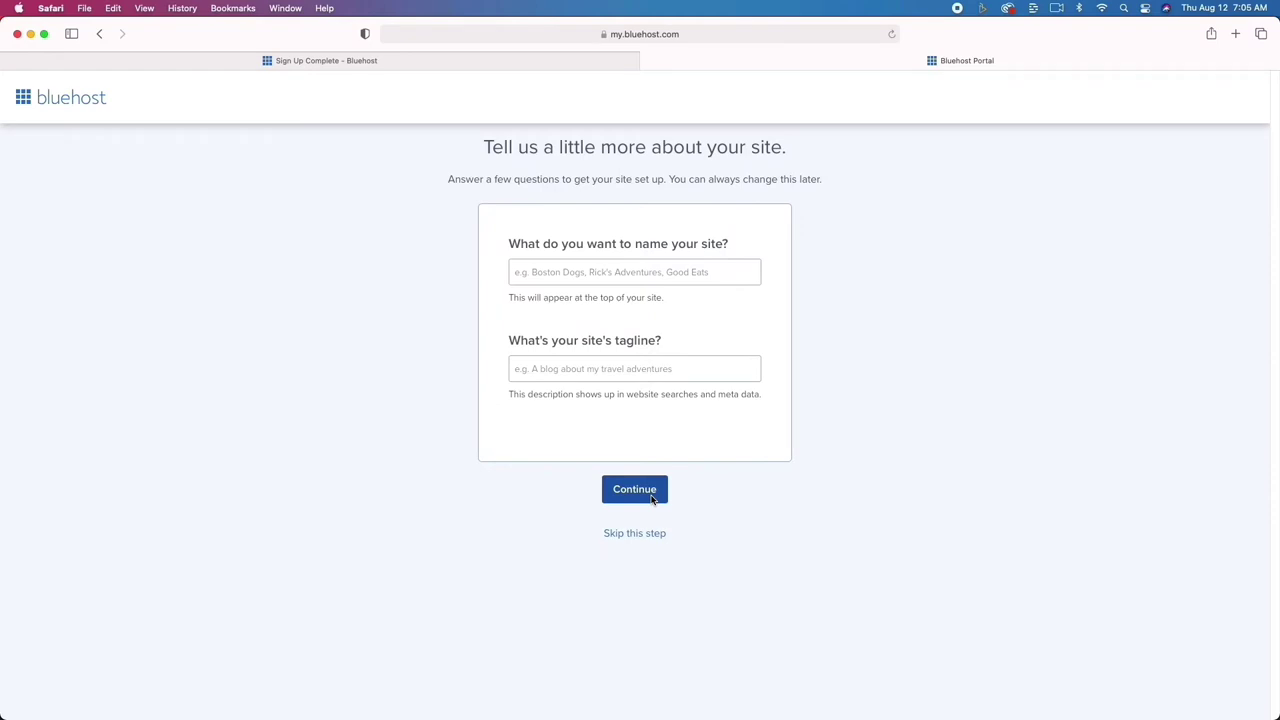
pyautogui.click(643, 534)
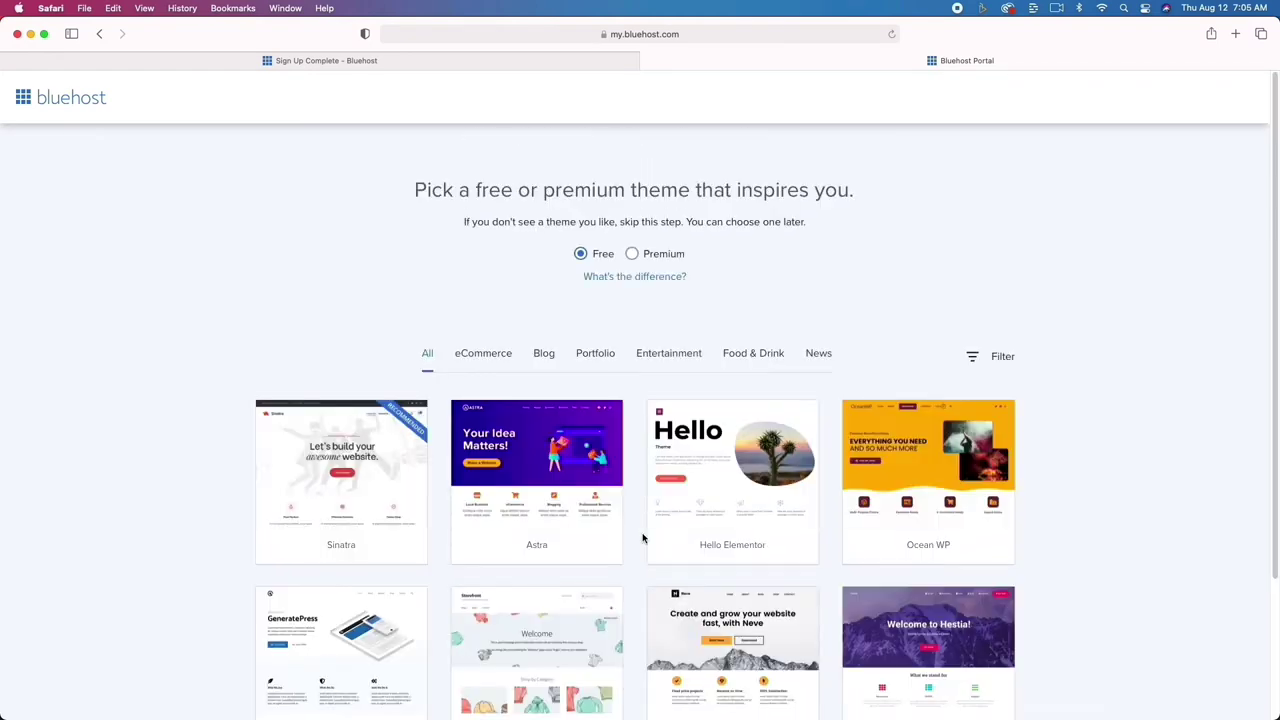
pyautogui.scroll(-3, 569, 546)
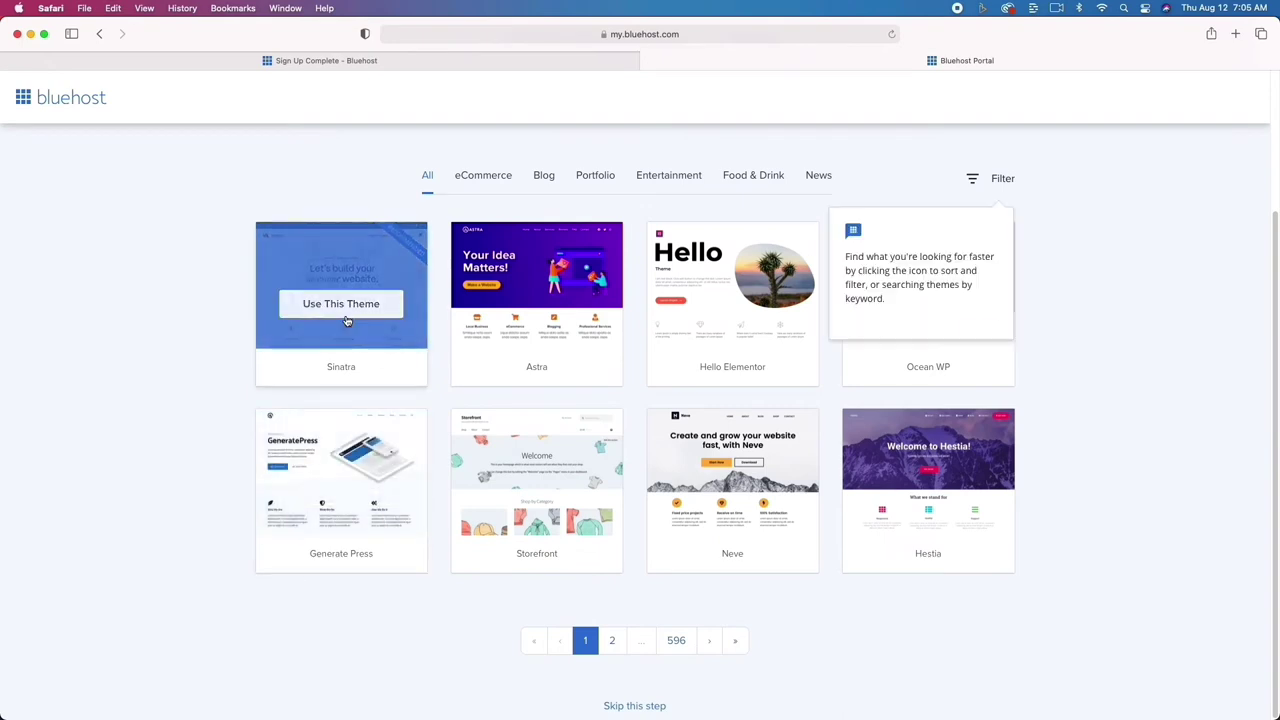
pyautogui.click(346, 318)
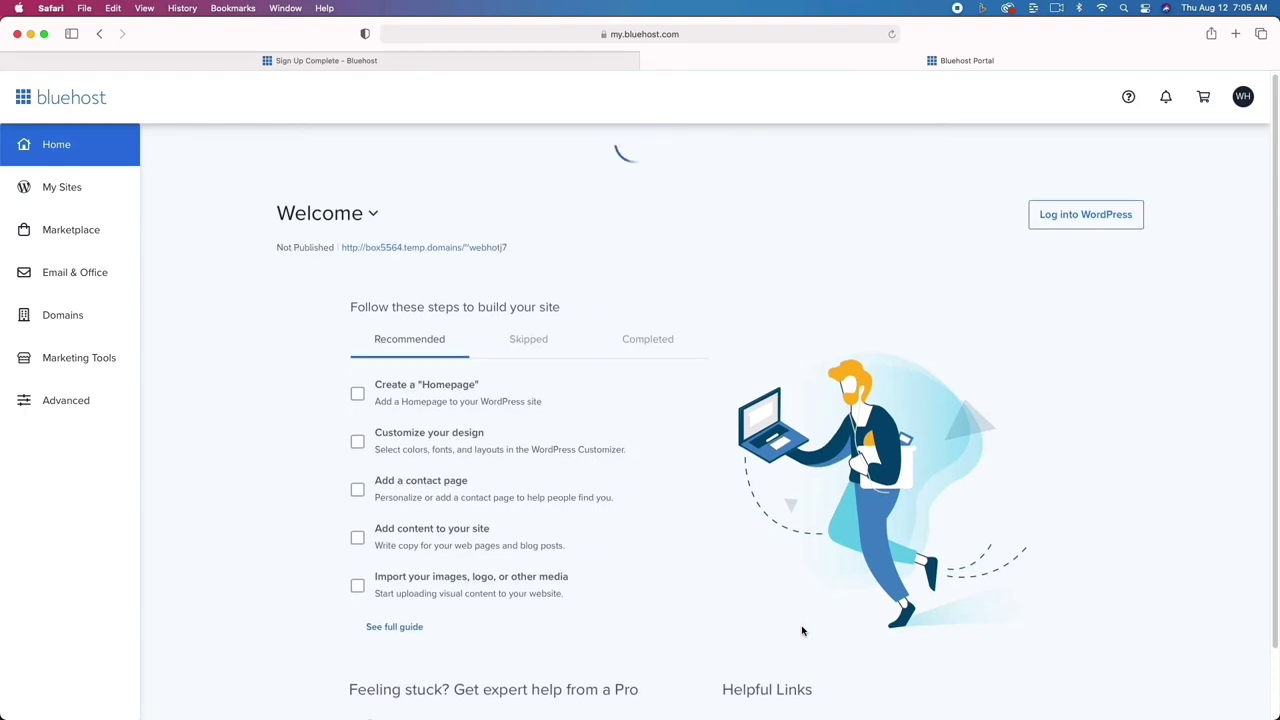
# Look over the recommended site-building steps on the hosting portal's home page and log into WordPress.
pyautogui.scroll(-2, 802, 630)
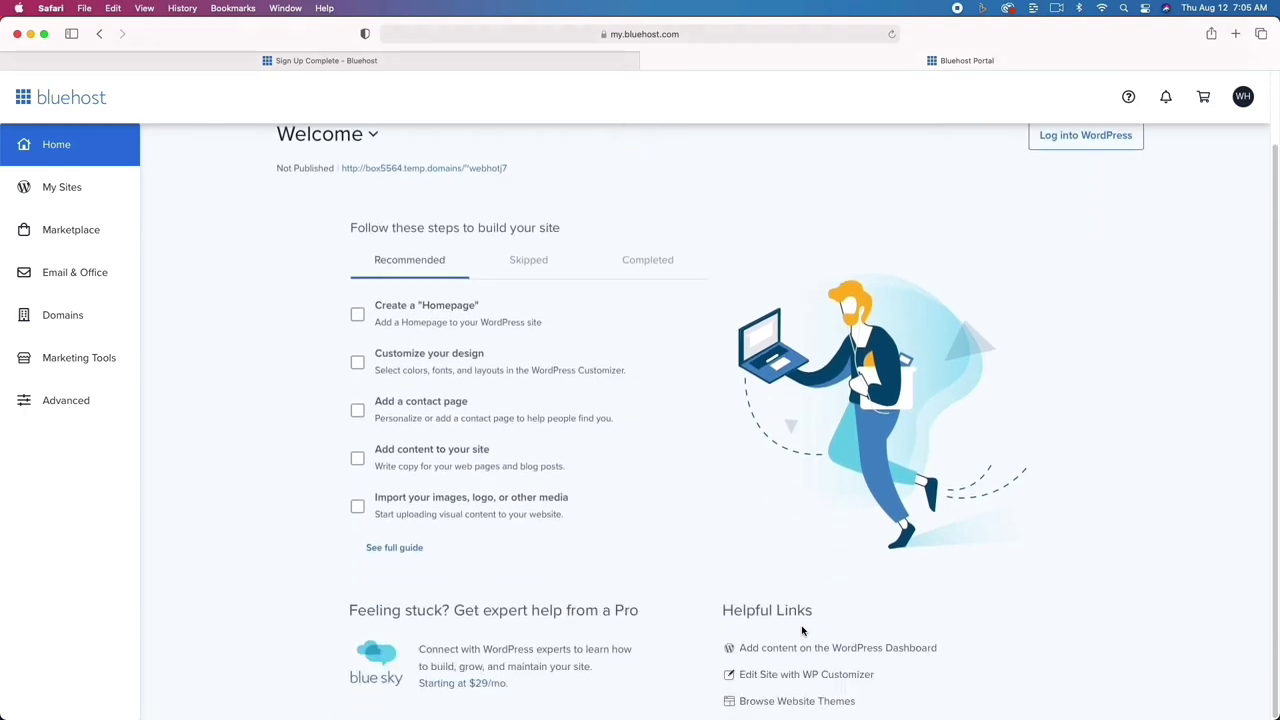
pyautogui.scroll(2, 802, 630)
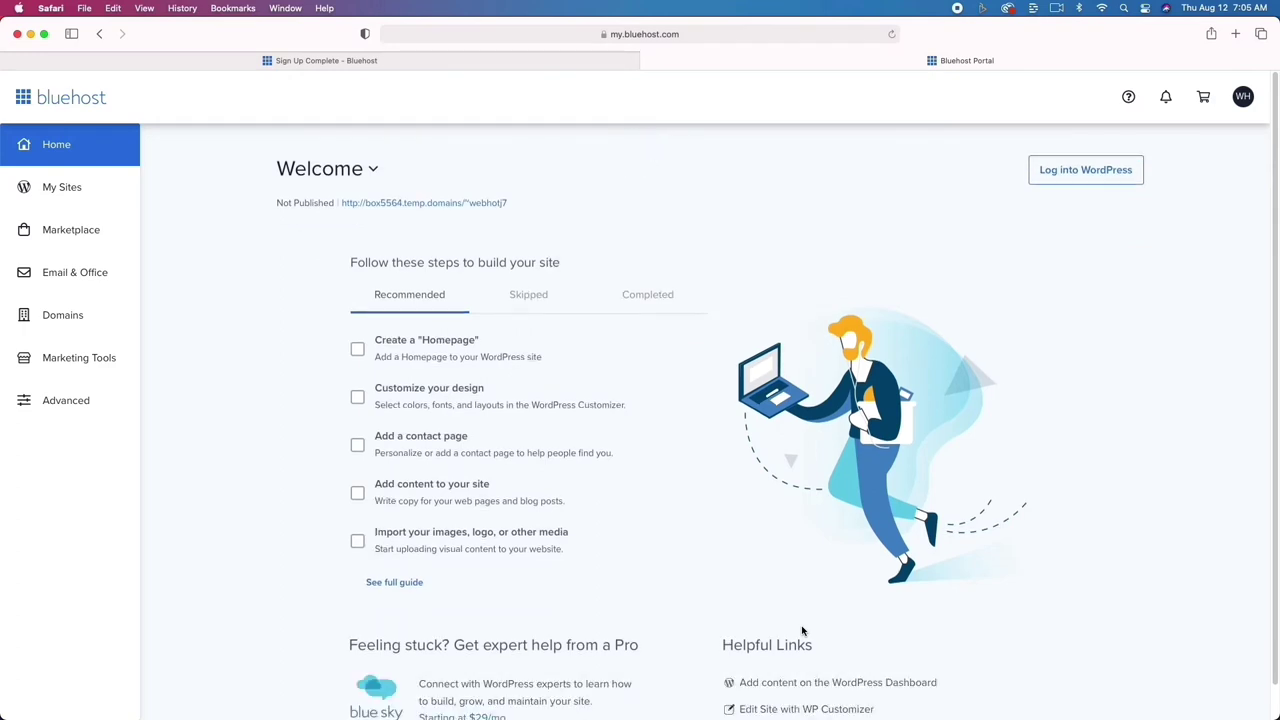
pyautogui.click(1090, 170)
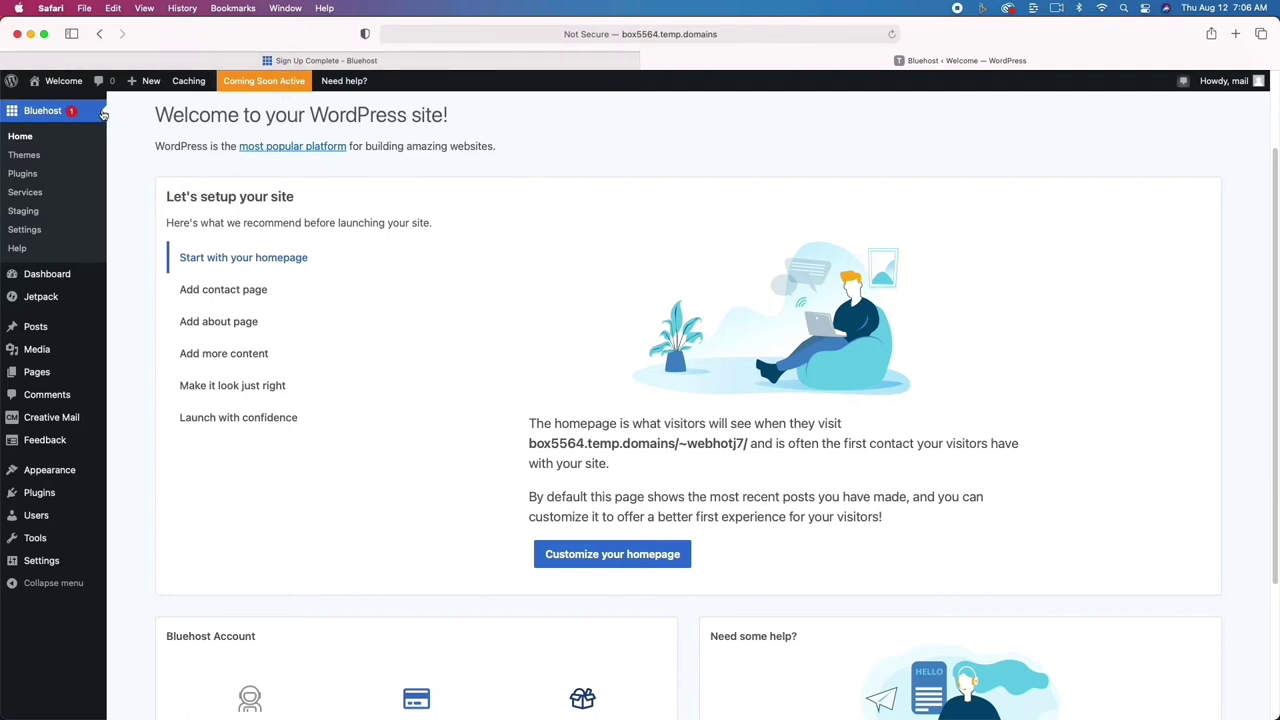
# View the site's front page, return to the WordPress admin area and open the Bluehost Staging page.
pyautogui.click(50, 105)
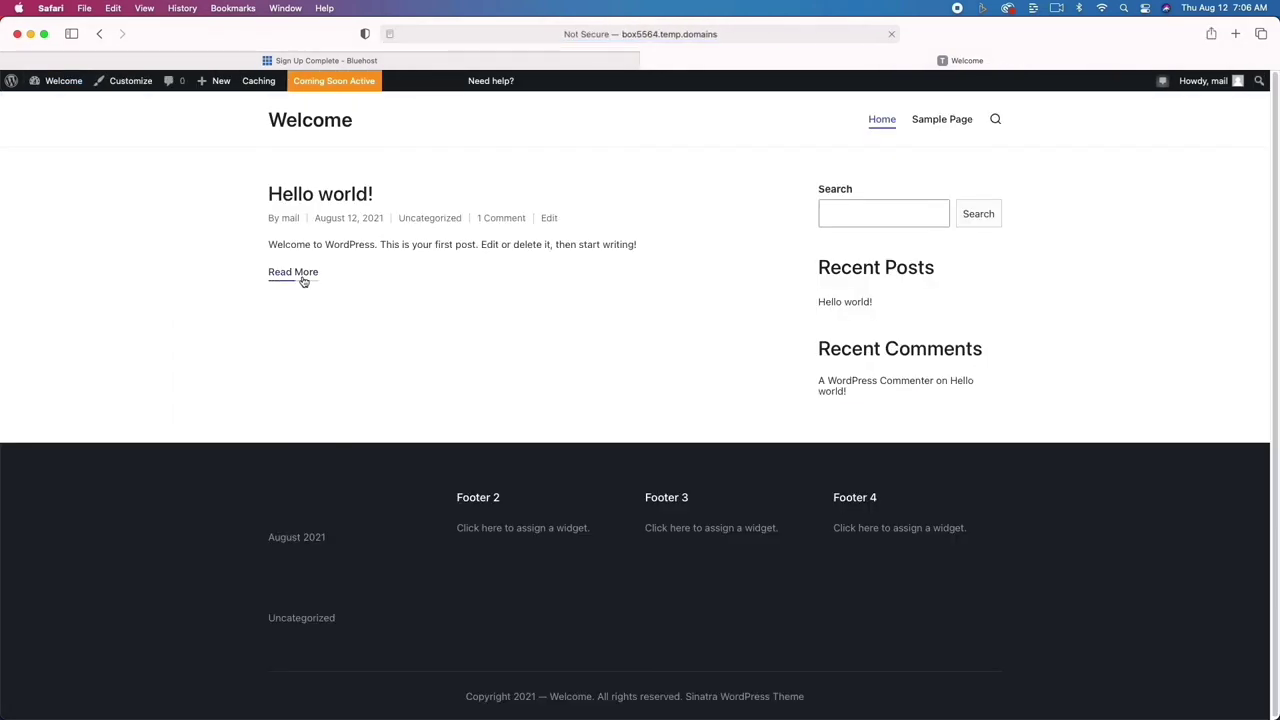
pyautogui.click(99, 34)
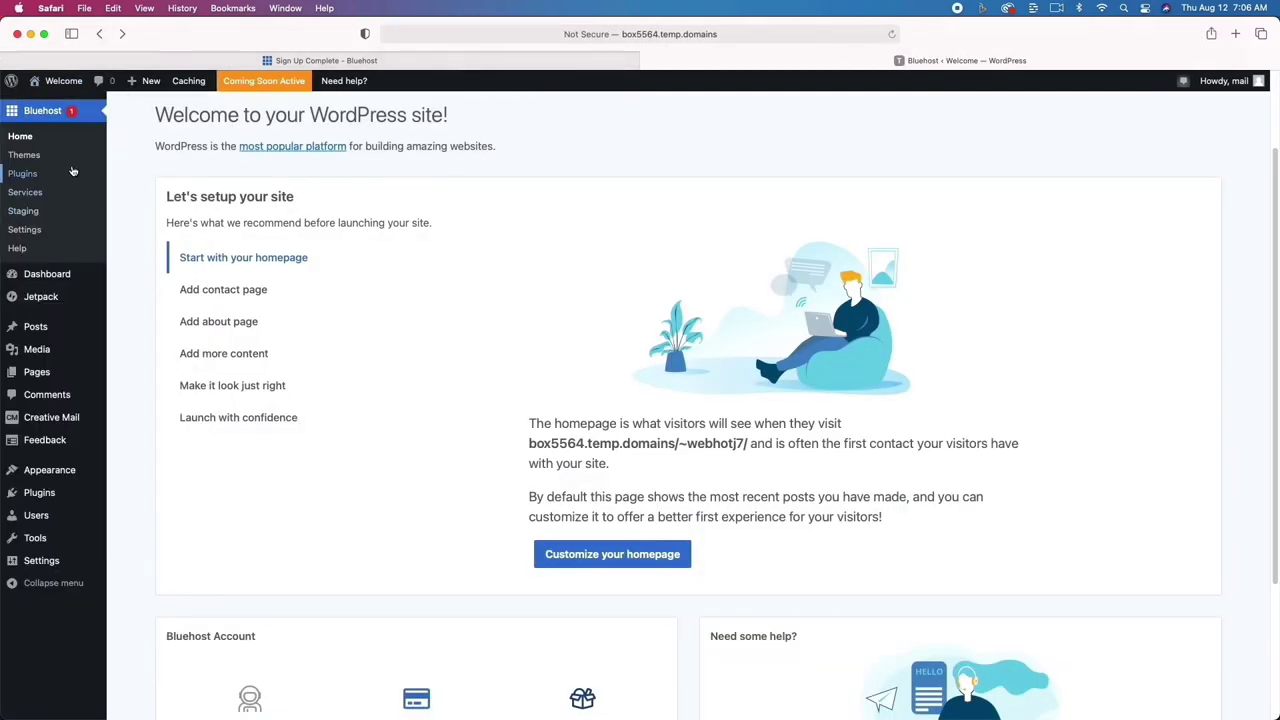
pyautogui.click(24, 211)
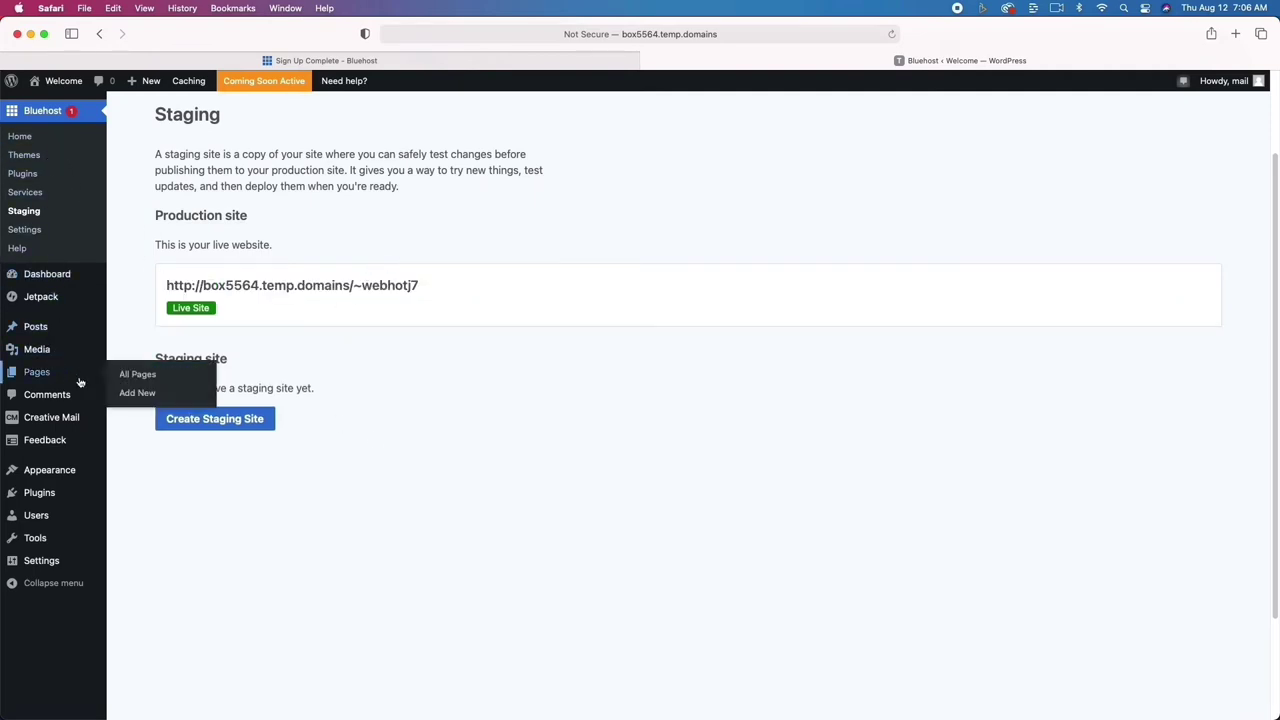
# Deactivate the Bluehost and Creative Mail by Constant Contact plugins together with a bulk action in the installed plugins.
pyautogui.click(39, 492)
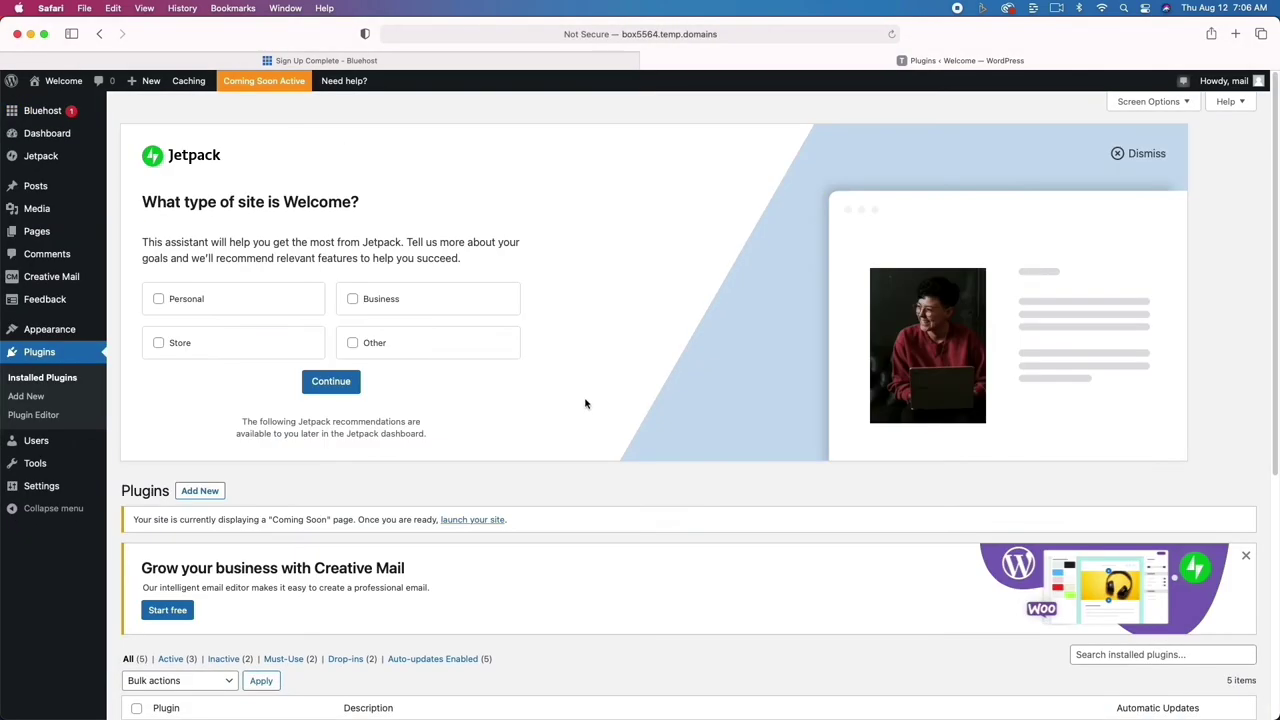
pyautogui.scroll(-5, 514, 466)
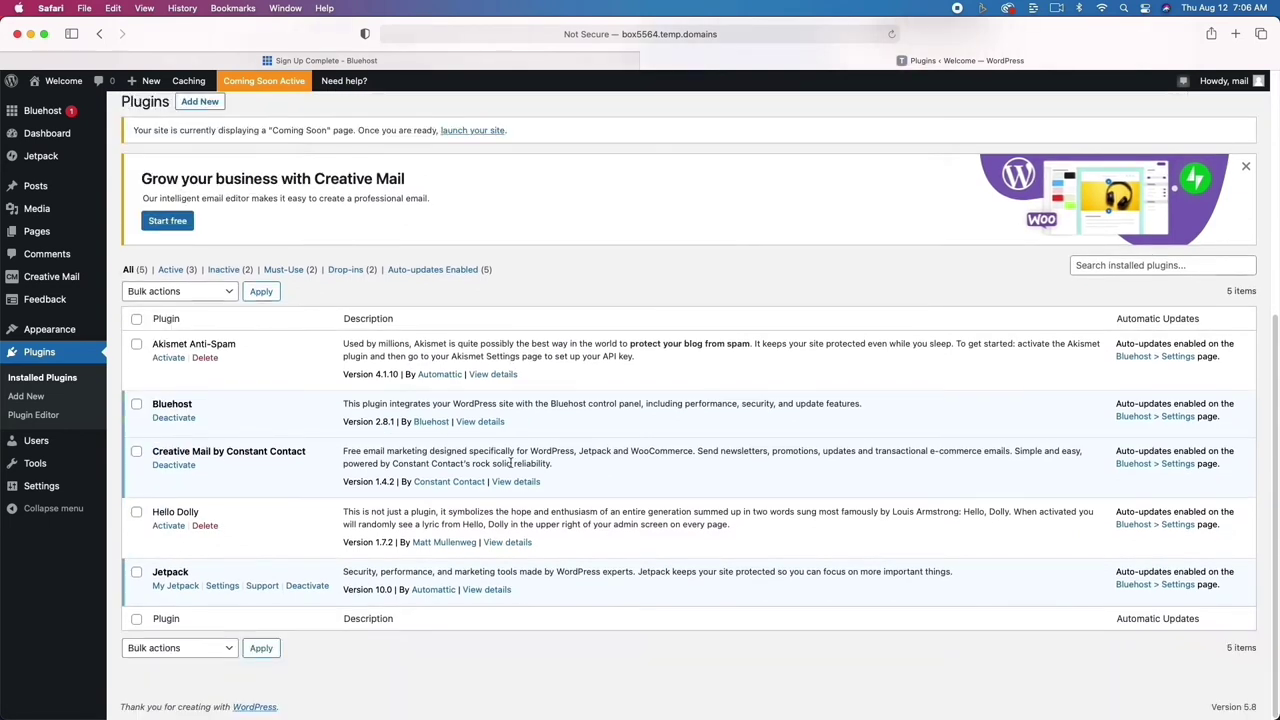
pyautogui.click(136, 404)
pyautogui.click(137, 452)
pyautogui.click(201, 290)
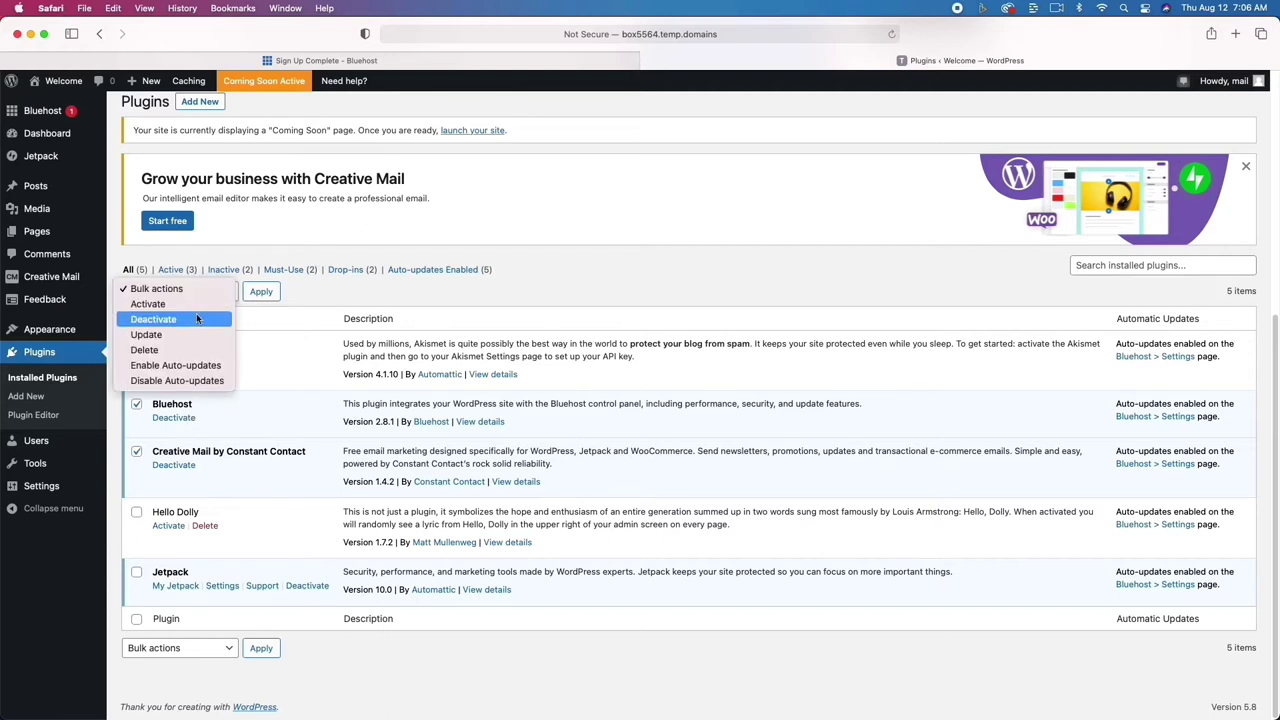
pyautogui.click(198, 319)
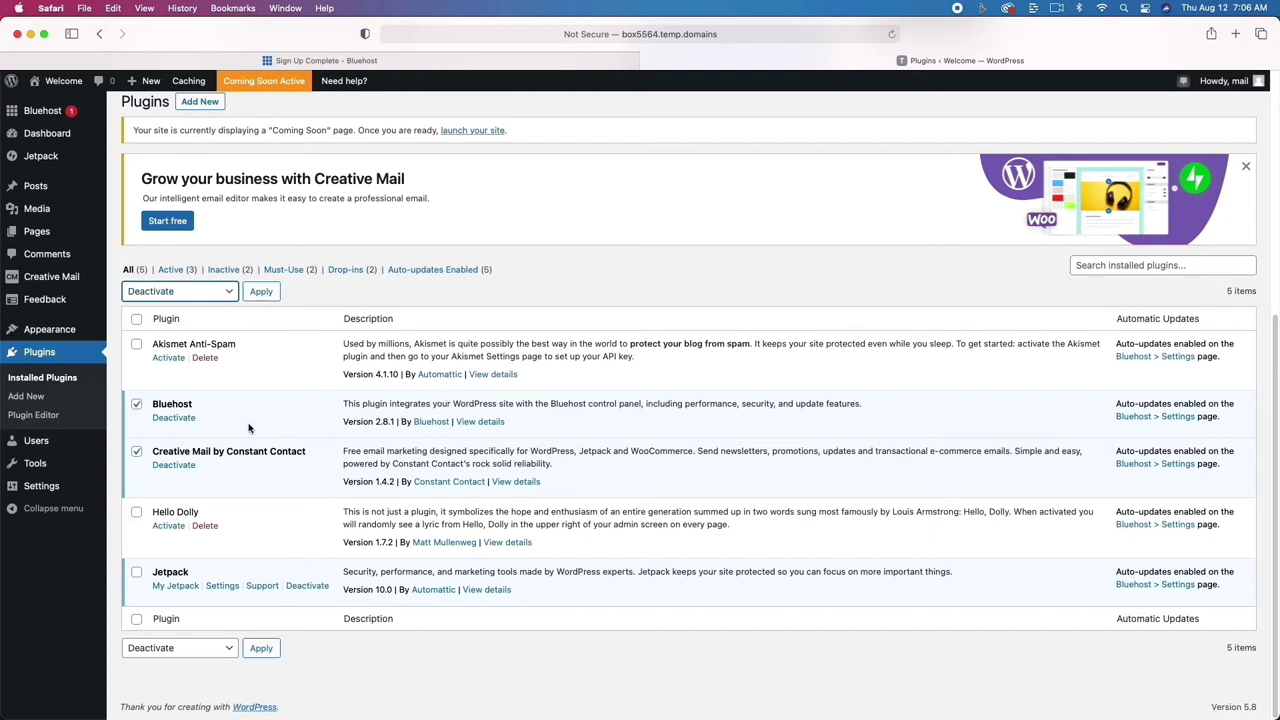
pyautogui.click(261, 291)
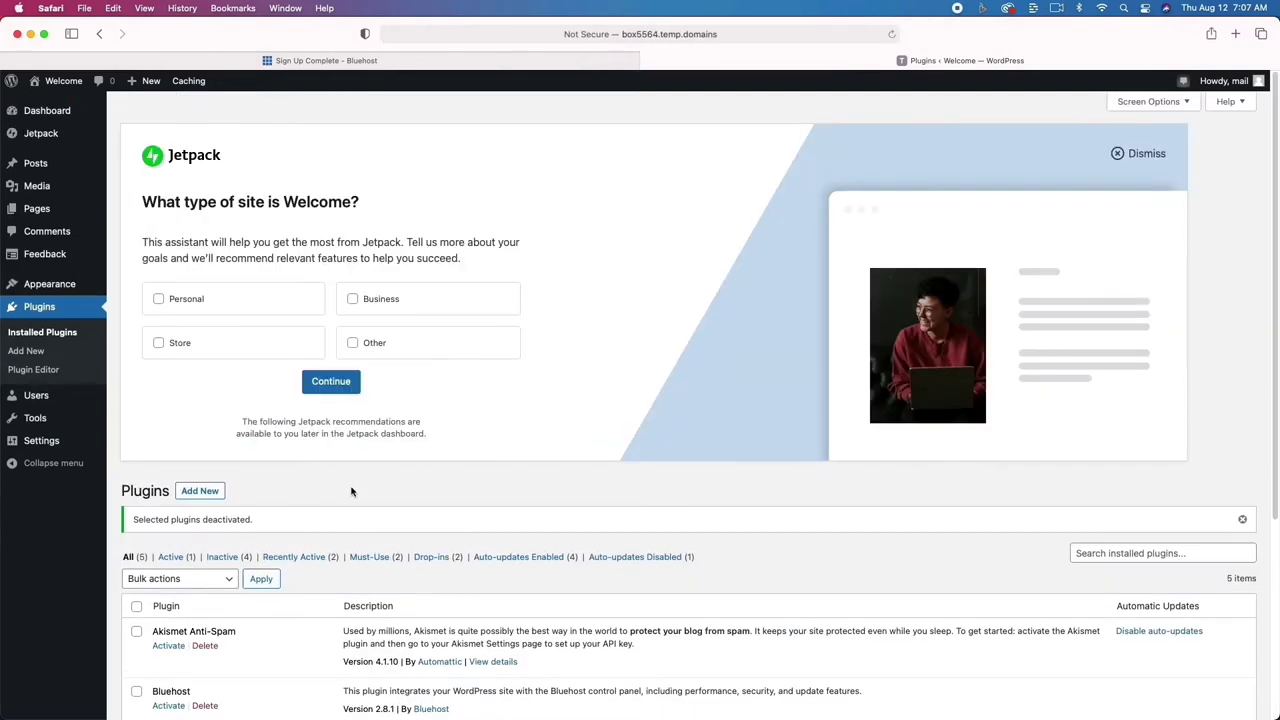
# Delete the Akismet Anti-Spam and Bluehost plugins from the installed plugins, confirming each deletion.
pyautogui.scroll(-5, 351, 491)
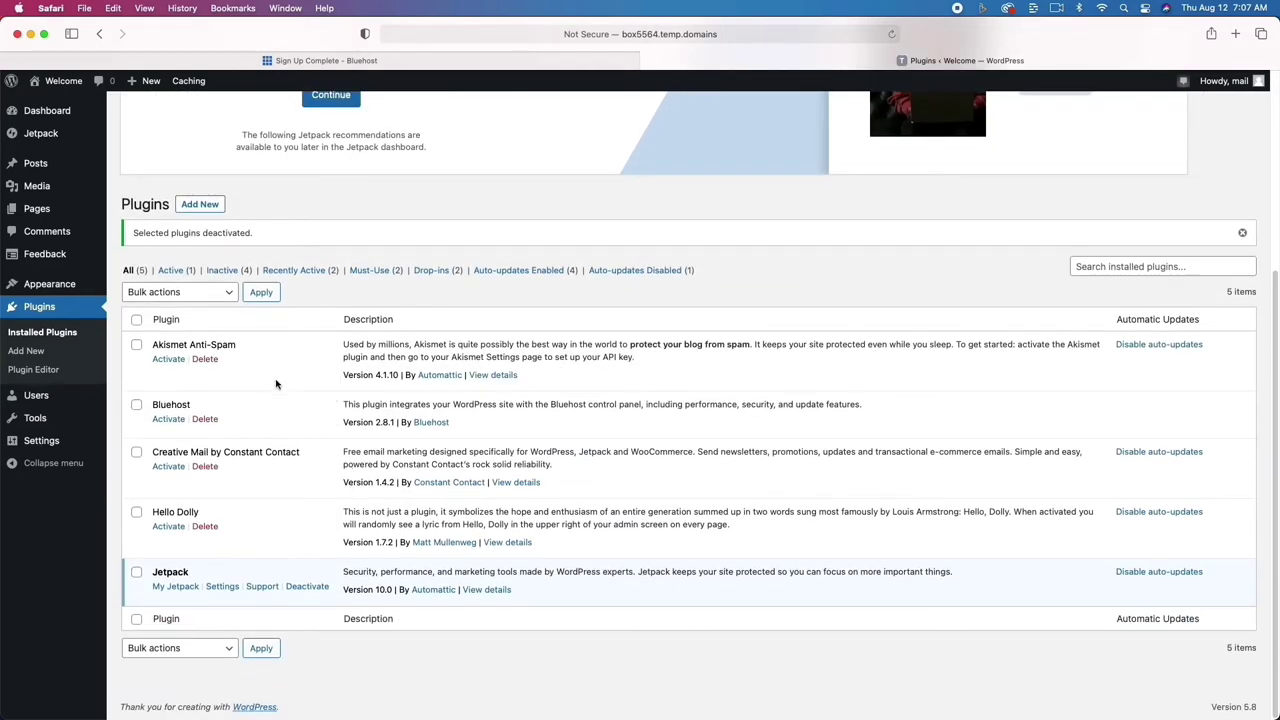
pyautogui.click(204, 360)
pyautogui.click(763, 390)
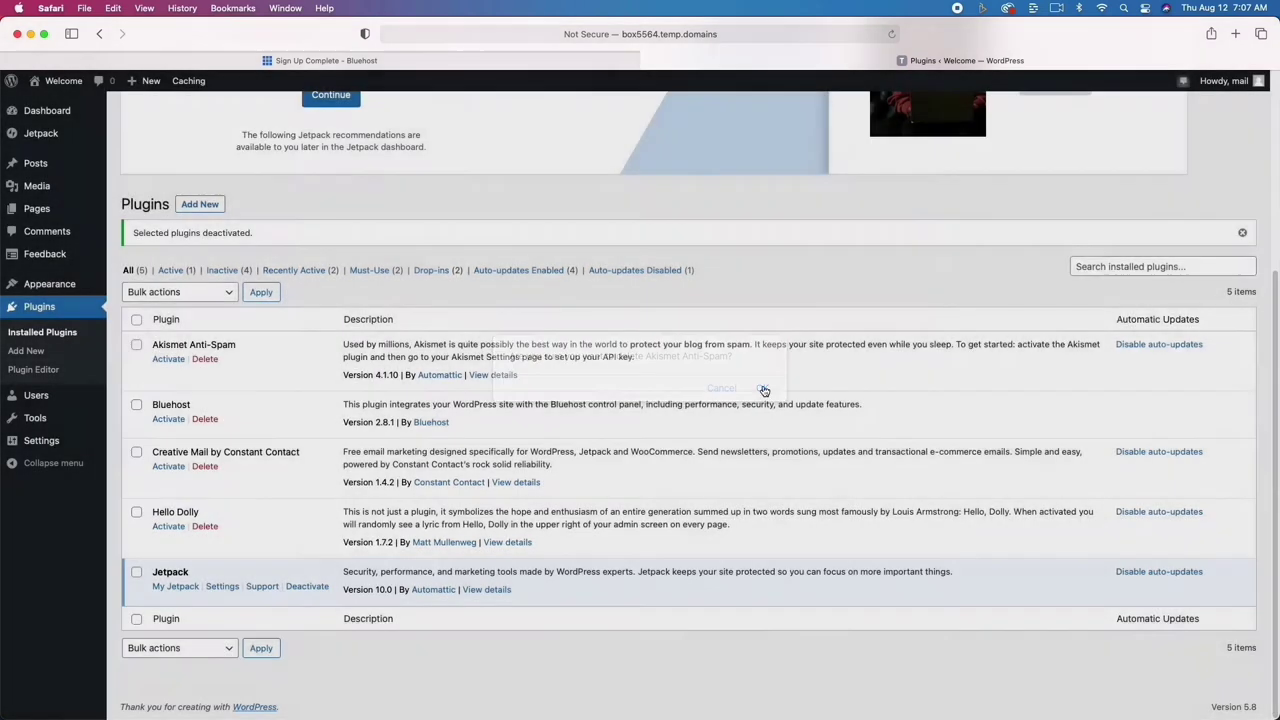
pyautogui.click(206, 420)
pyautogui.click(762, 388)
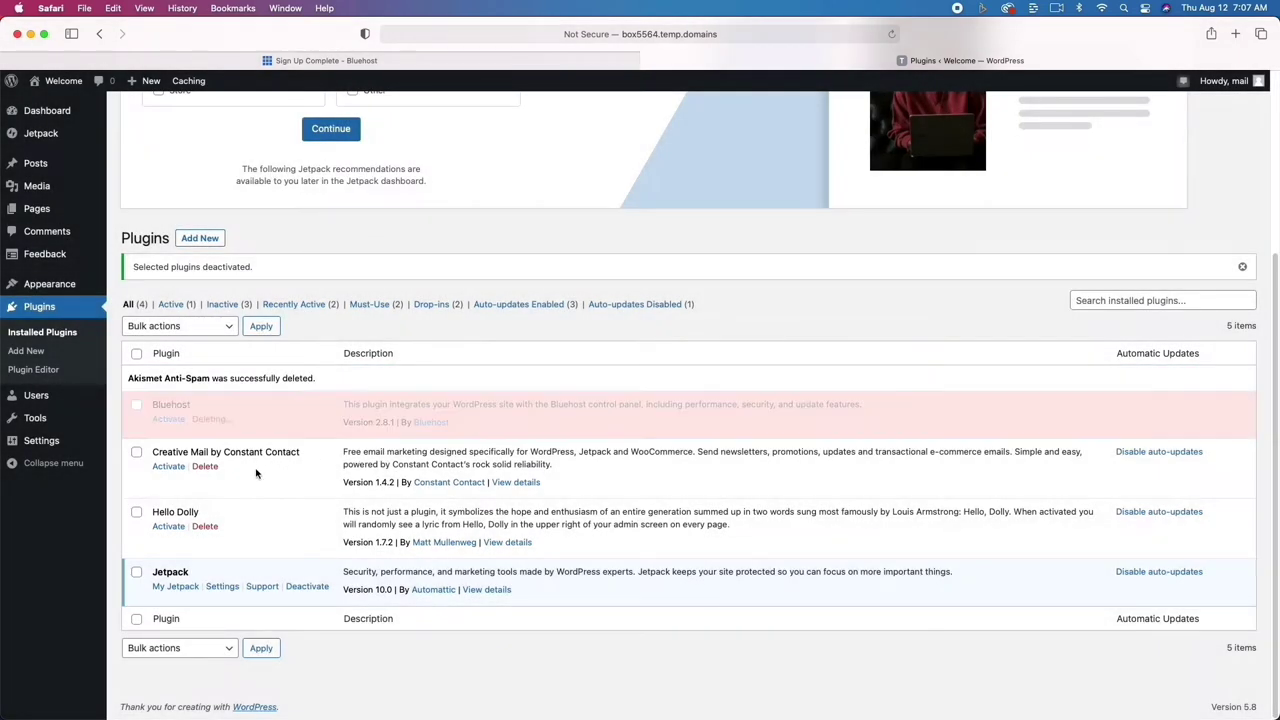
# Delete the Creative Mail by Constant Contact and Hello Dolly plugins from the installed plugins, confirming each deletion.
pyautogui.click(207, 468)
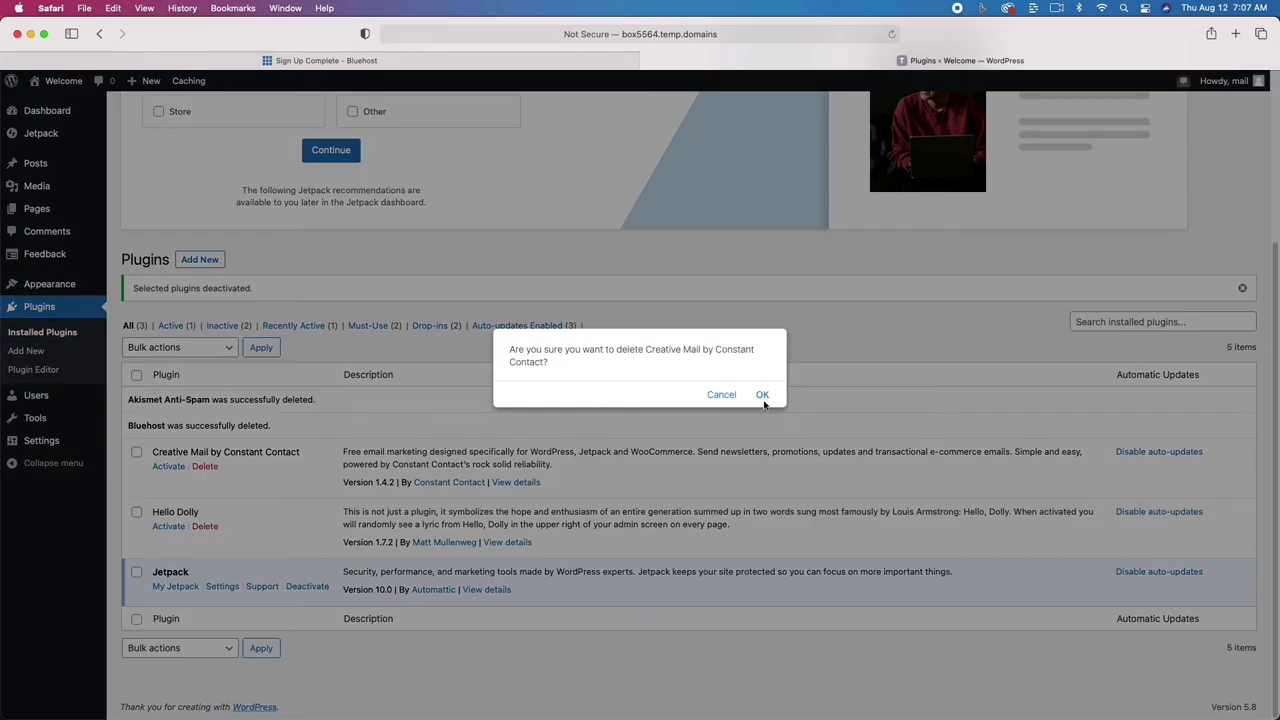
pyautogui.click(762, 394)
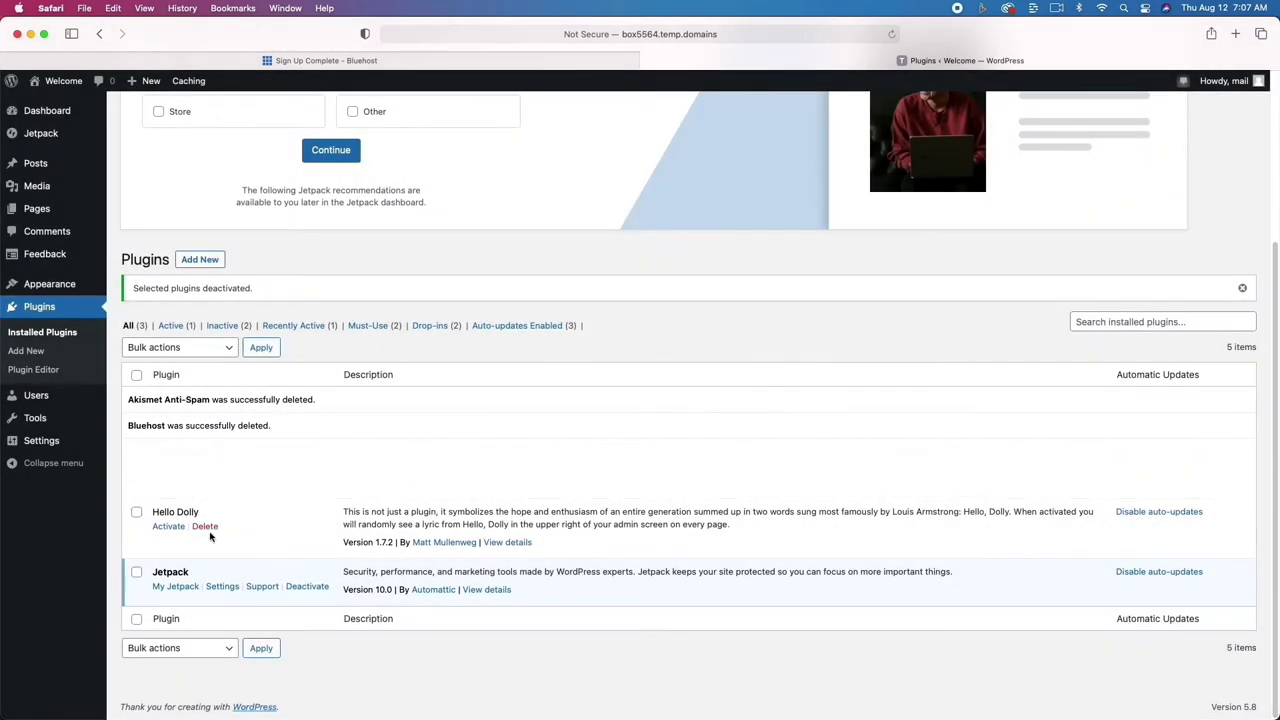
pyautogui.click(211, 529)
pyautogui.click(762, 389)
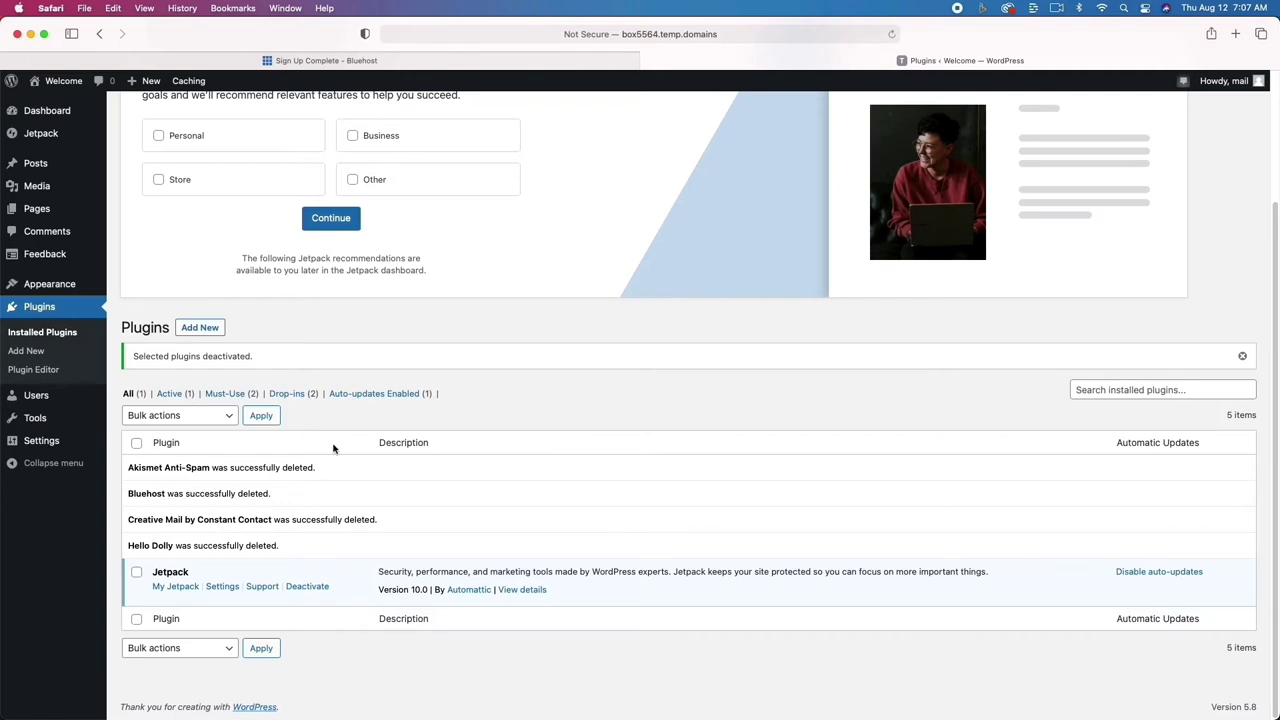
# Review the site's General Settings from the site title through the week start day, browsing the timezone choices without changing them.
pyautogui.moveTo(53, 444)
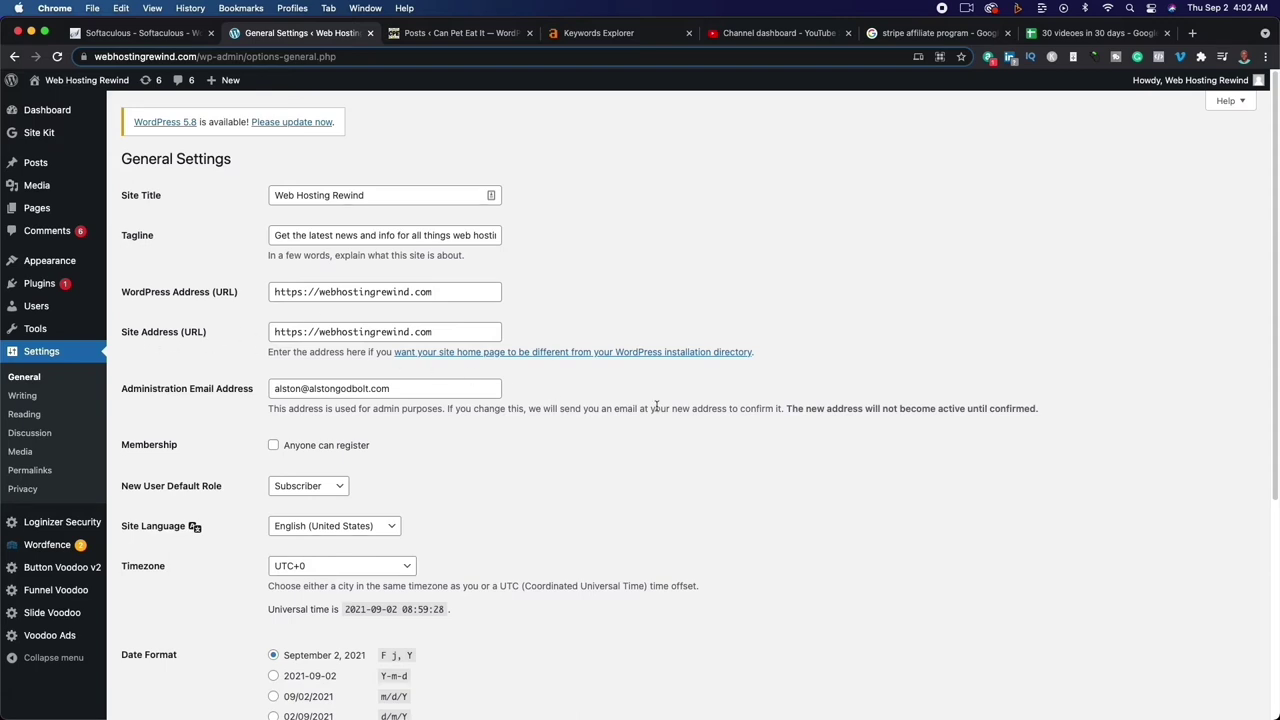
pyautogui.scroll(-2, 659, 430)
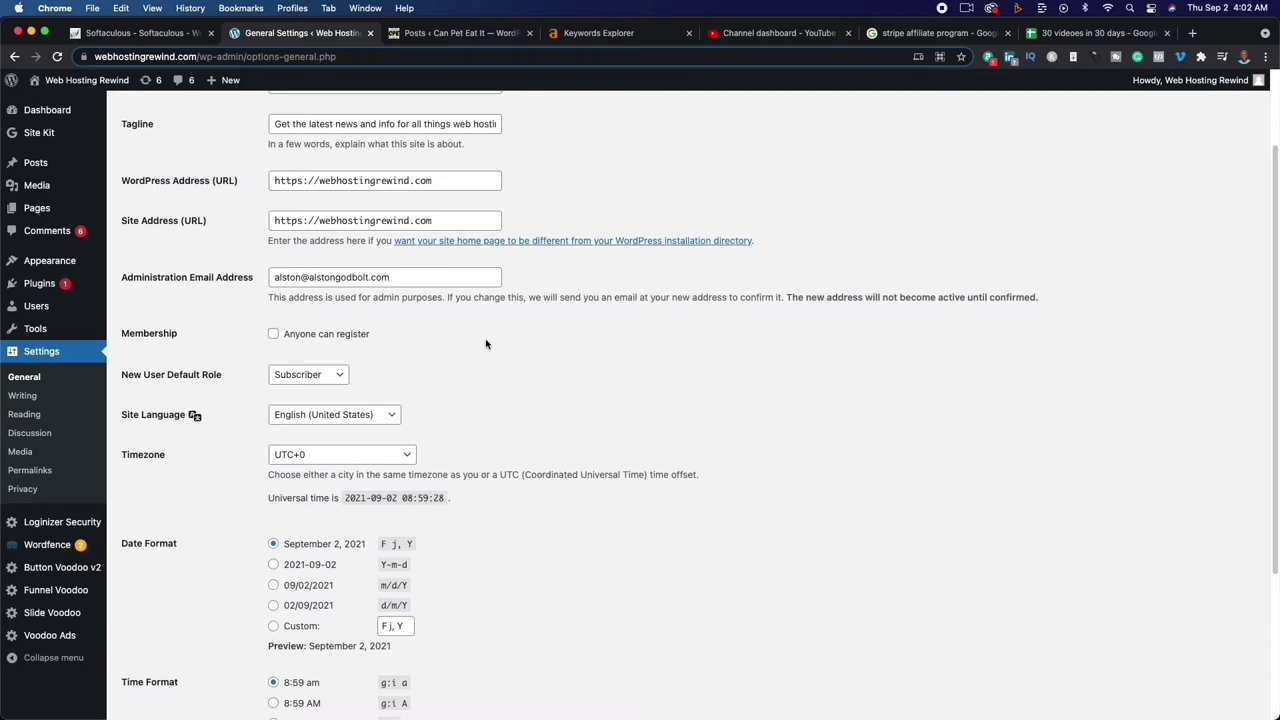
pyautogui.scroll(-2, 574, 360)
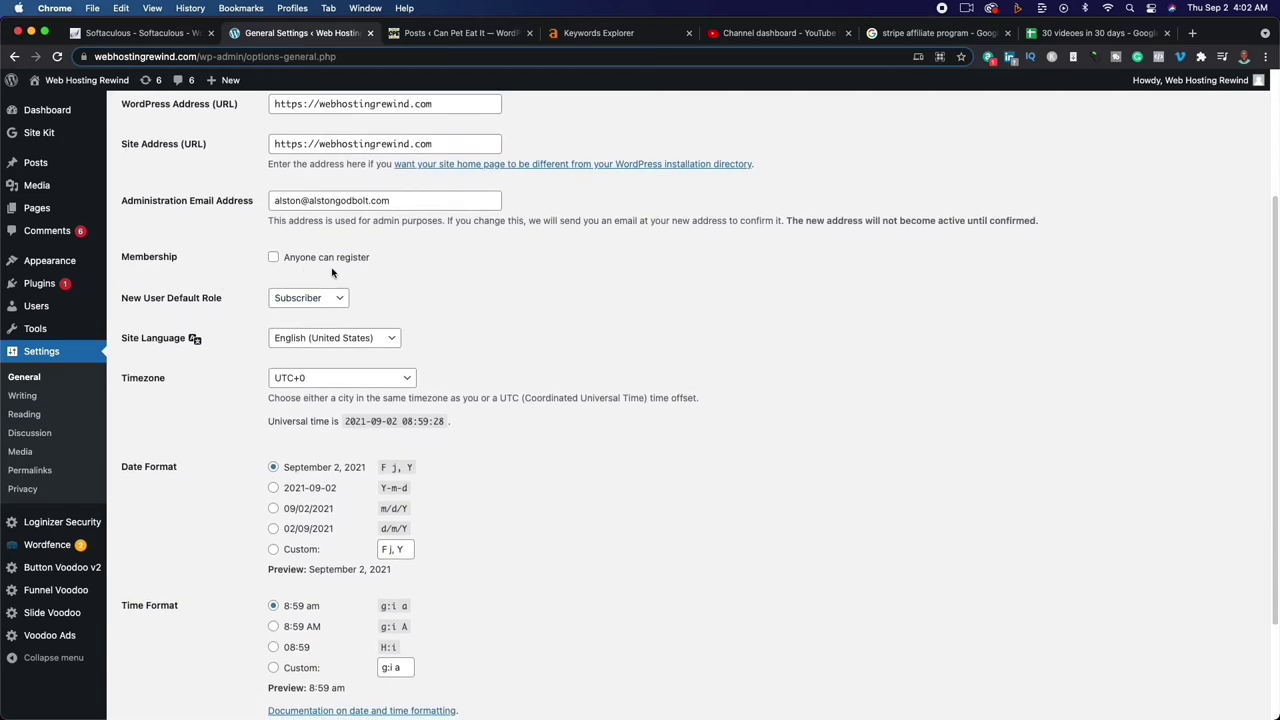
pyautogui.scroll(-1, 503, 340)
pyautogui.scroll(-2, 503, 340)
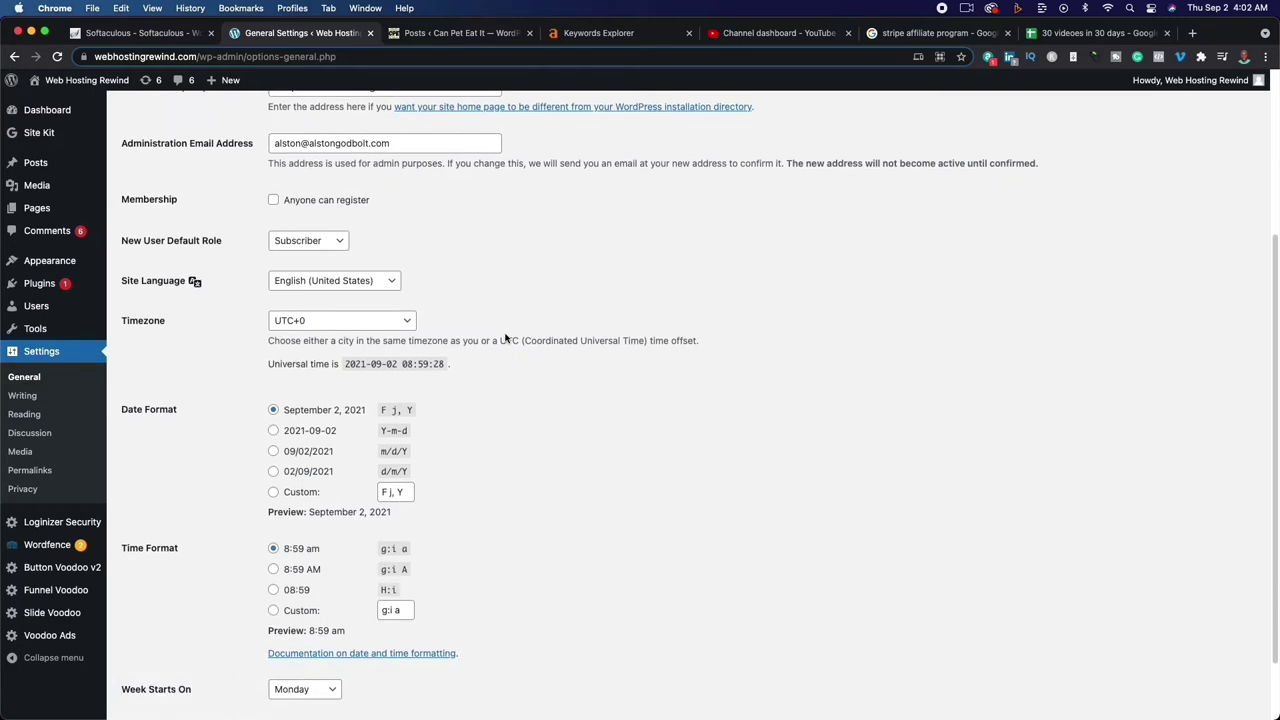
pyautogui.click(340, 322)
pyautogui.scroll(20, 376, 416)
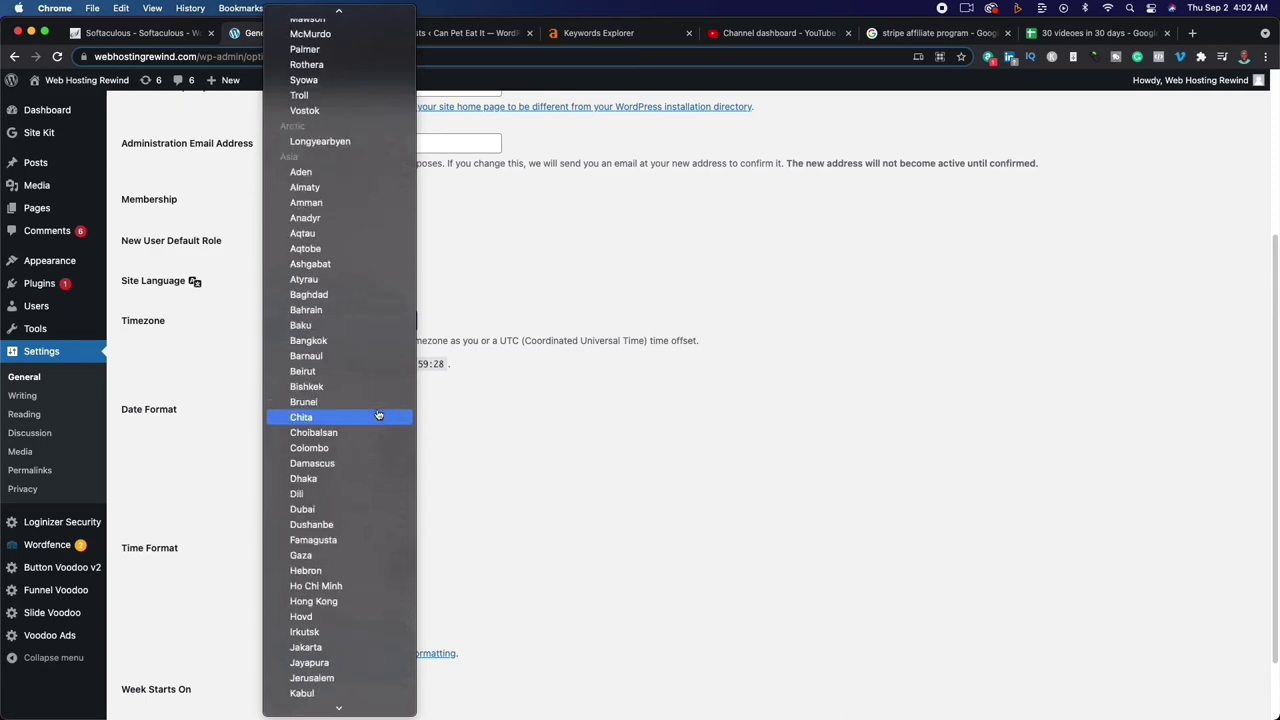
pyautogui.scroll(-4, 376, 414)
pyautogui.click(630, 450)
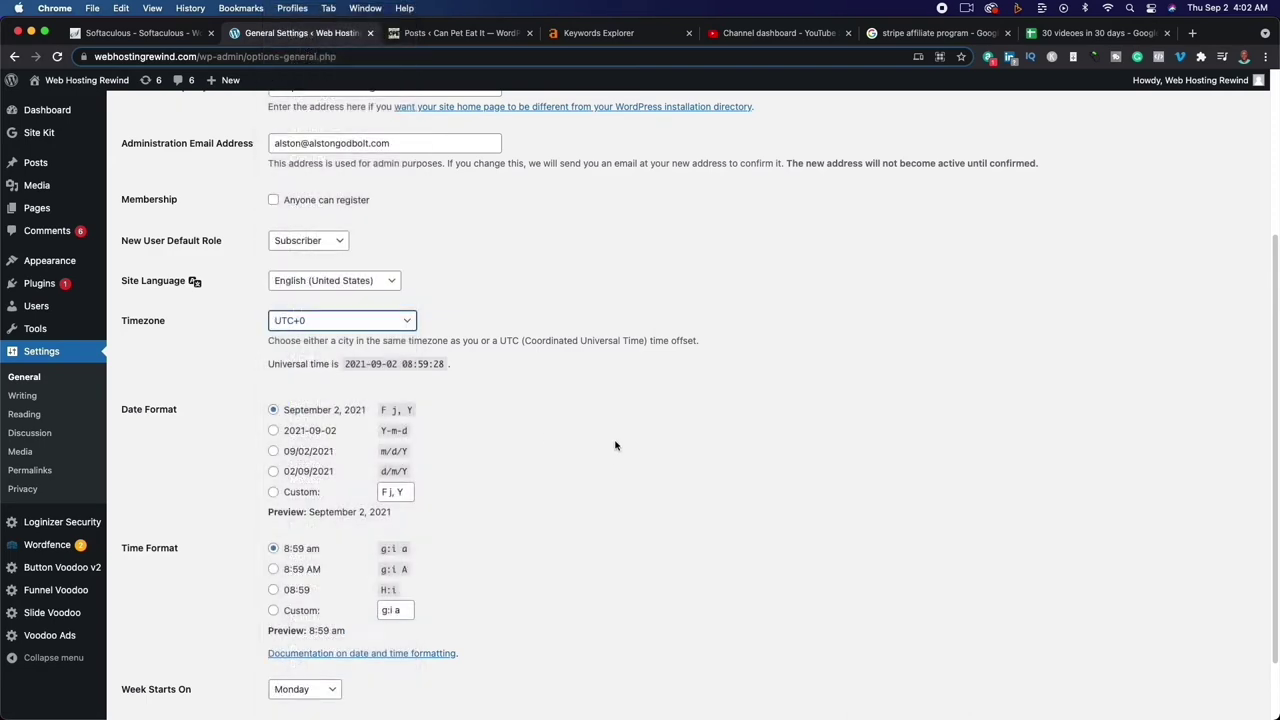
pyautogui.scroll(-3, 600, 460)
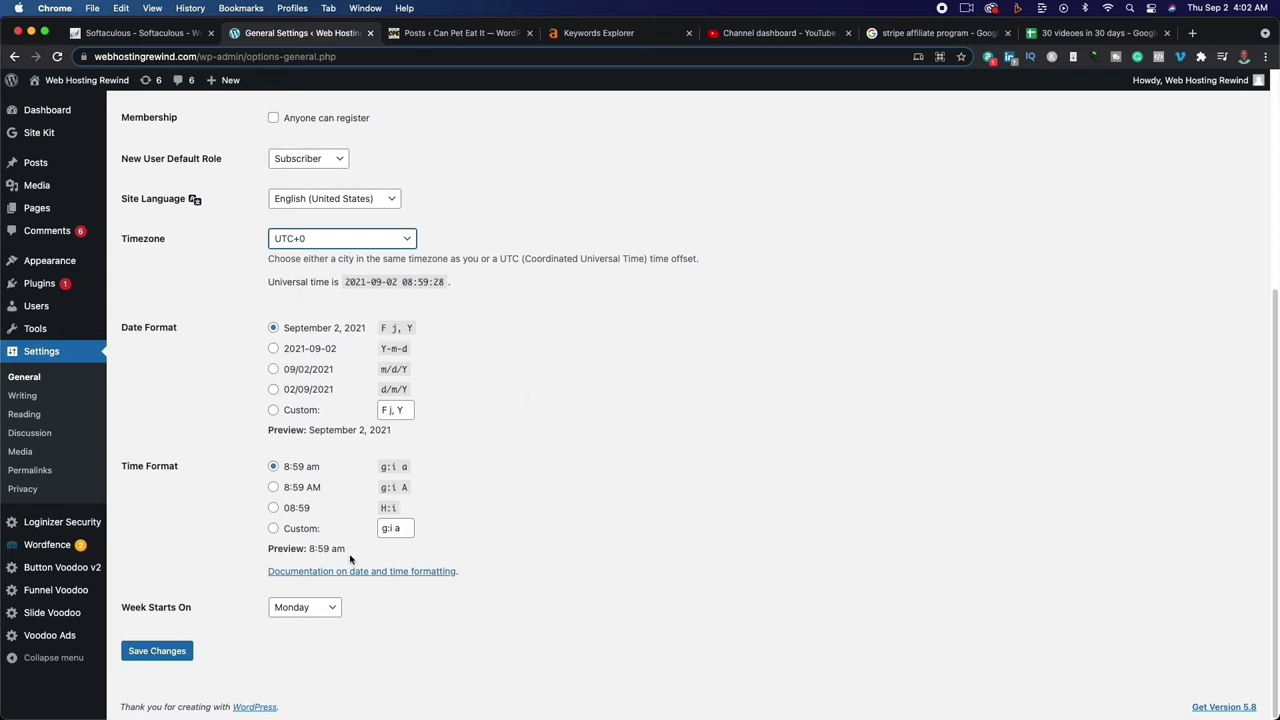
# Review the Writing Settings and the Reading Settings, paying attention to the search engine visibility option.
pyautogui.click(29, 395)
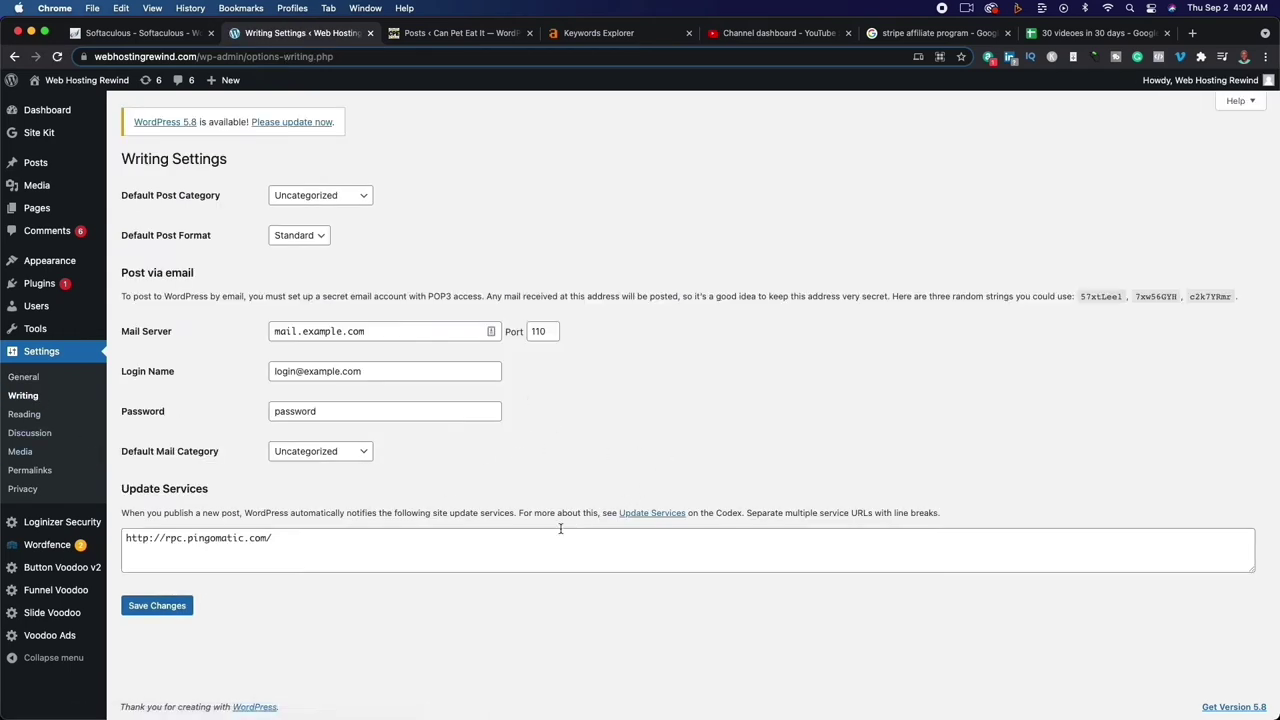
pyautogui.click(24, 414)
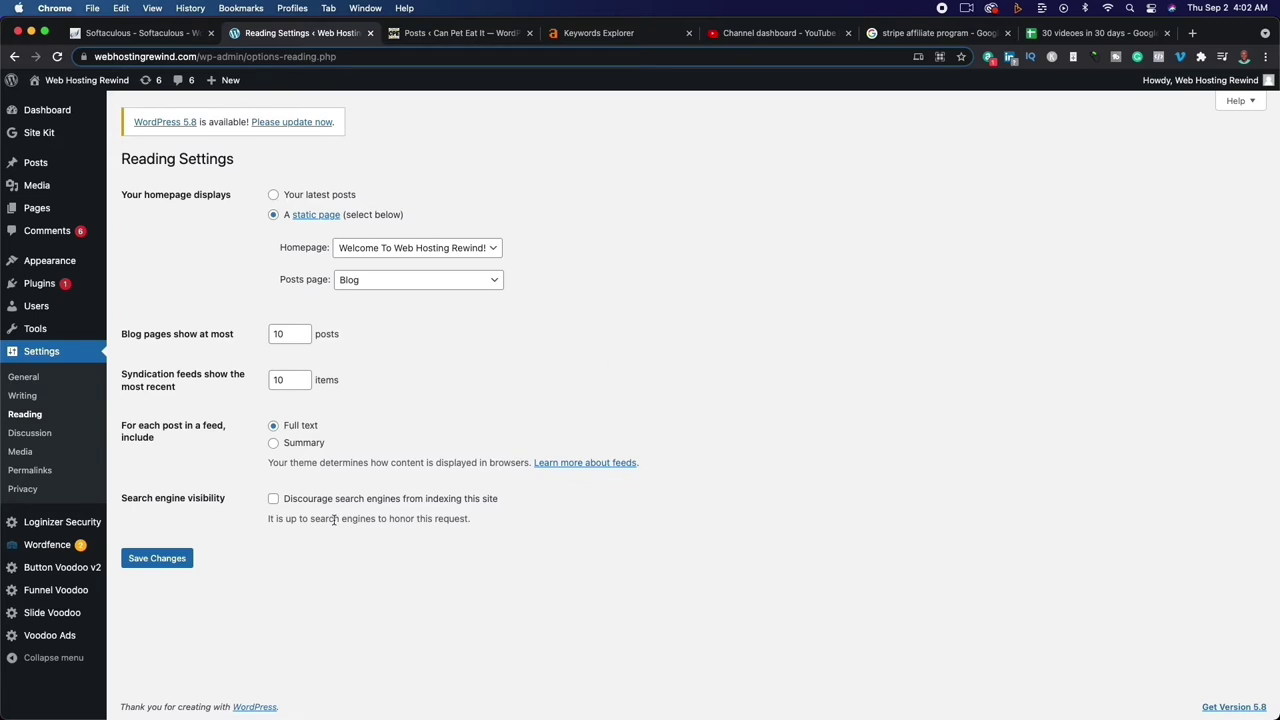
pyautogui.moveTo(121, 498); pyautogui.dragTo(227, 503)
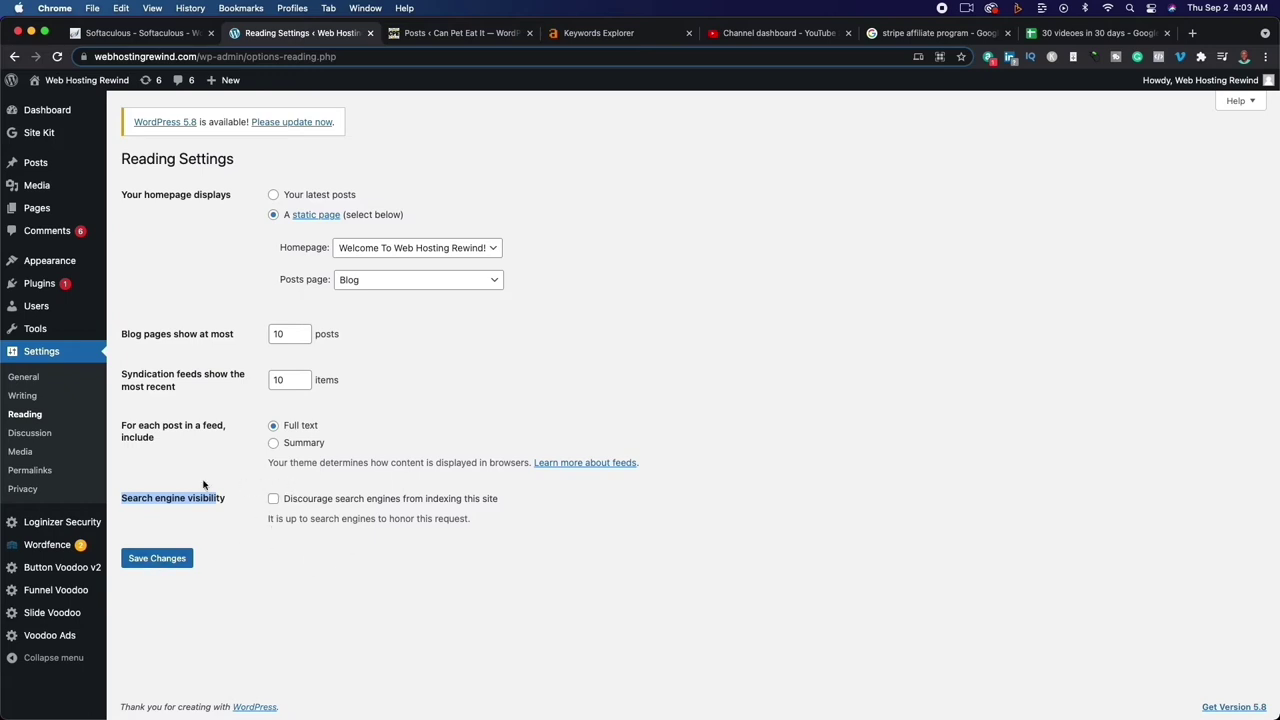
# Look through the Discussion Settings for comments and open the Media Settings with the image sizes.
pyautogui.click(18, 434)
pyautogui.scroll(-8, 494, 534)
pyautogui.scroll(10, 494, 534)
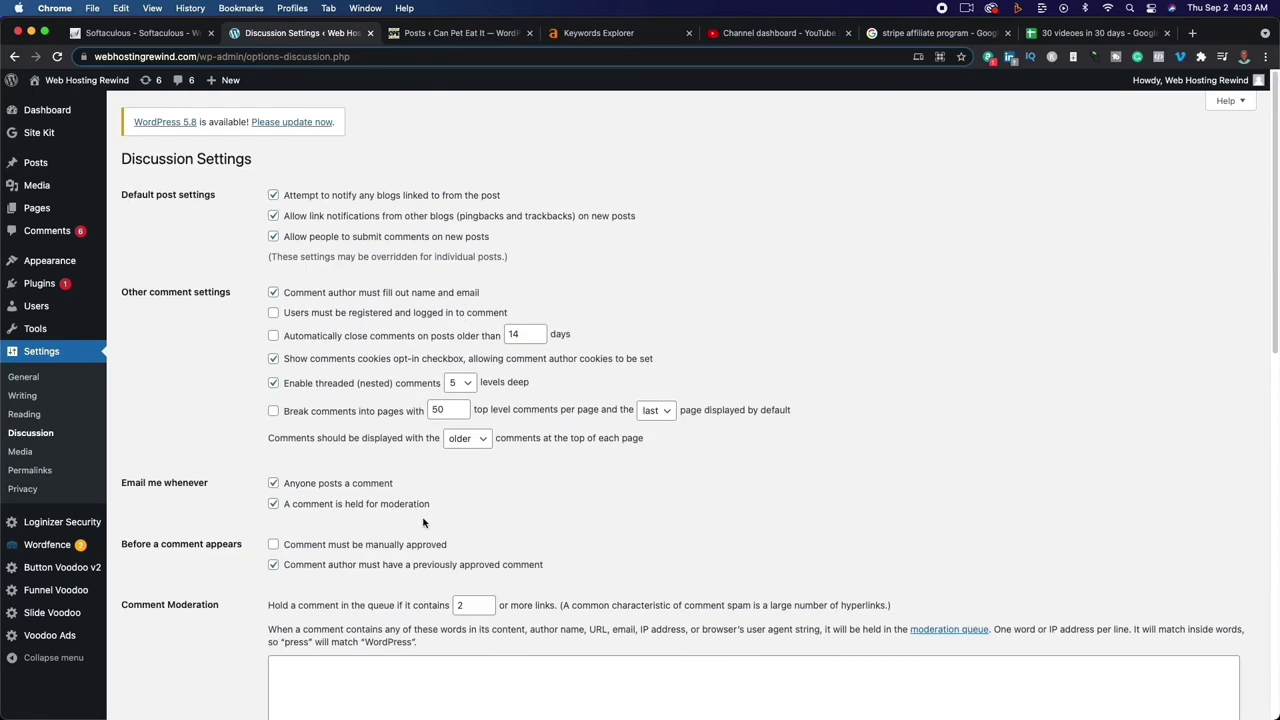
pyautogui.click(22, 451)
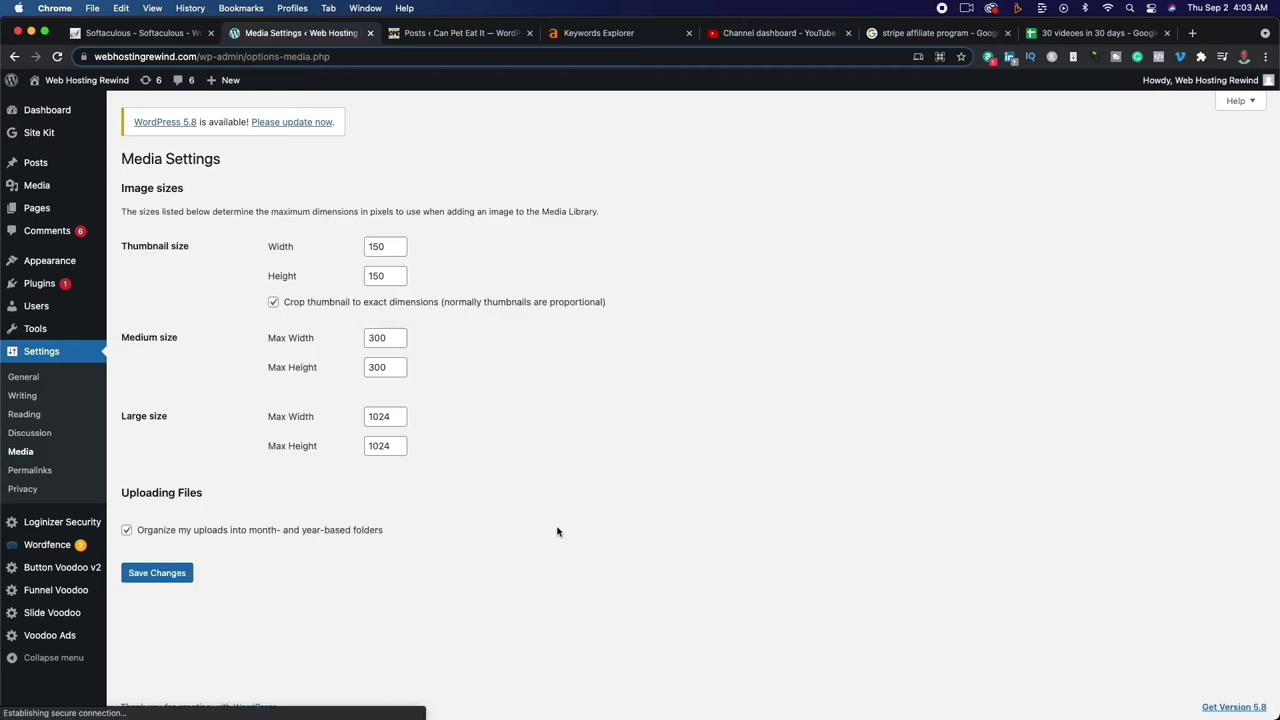
# Open the Permalink Settings and examine the Post name URL structure and the other permalink options.
pyautogui.click(30, 470)
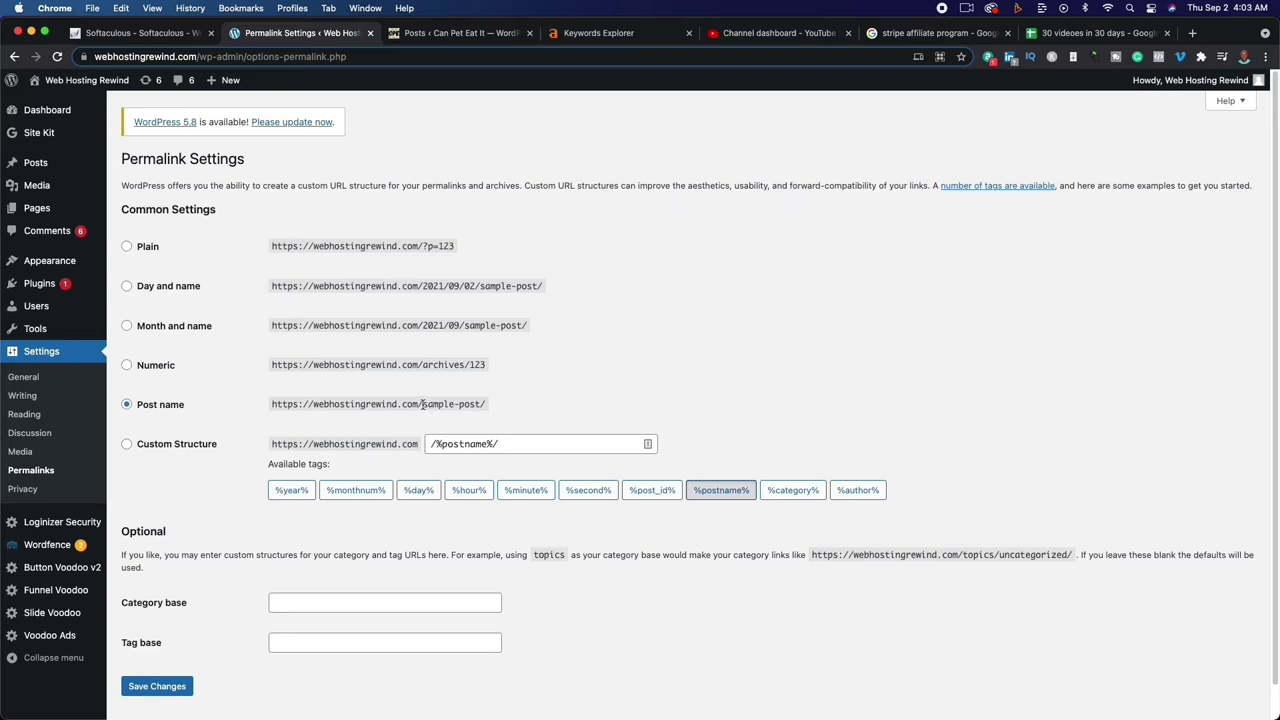
pyautogui.moveTo(422, 405); pyautogui.dragTo(488, 408)
pyautogui.click(717, 356)
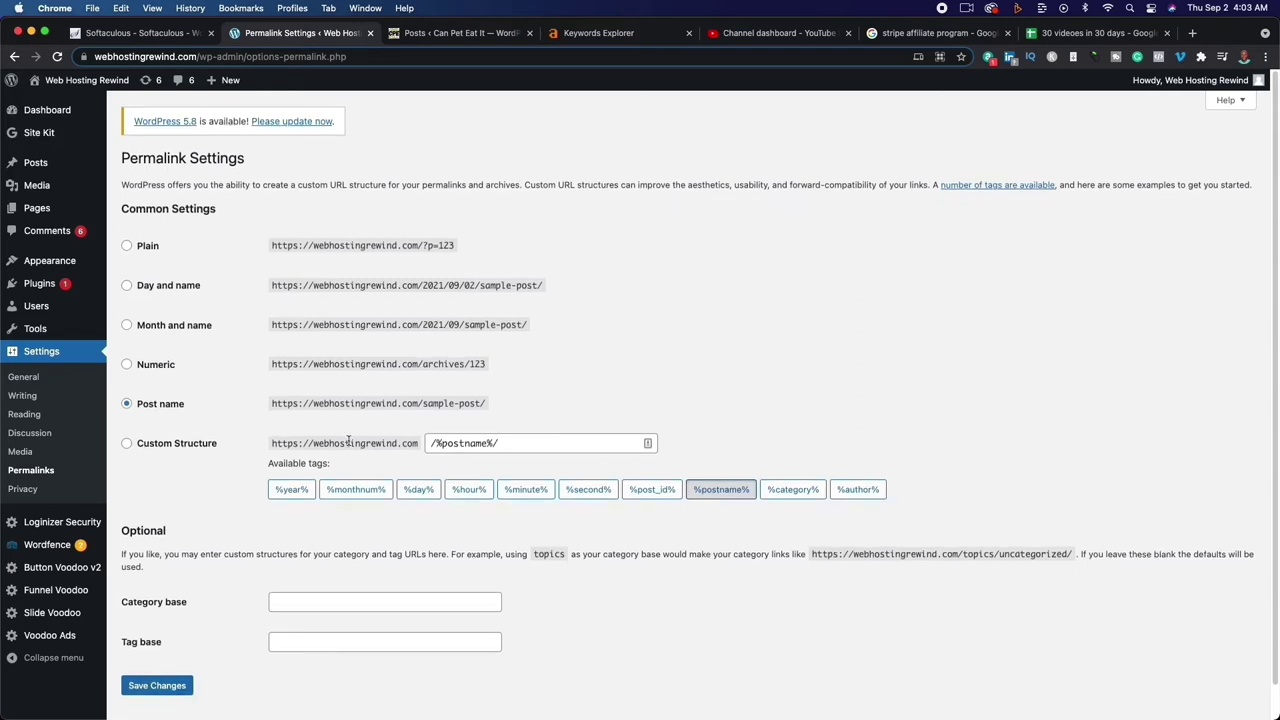
pyautogui.scroll(-1, 722, 481)
pyautogui.scroll(1, 728, 432)
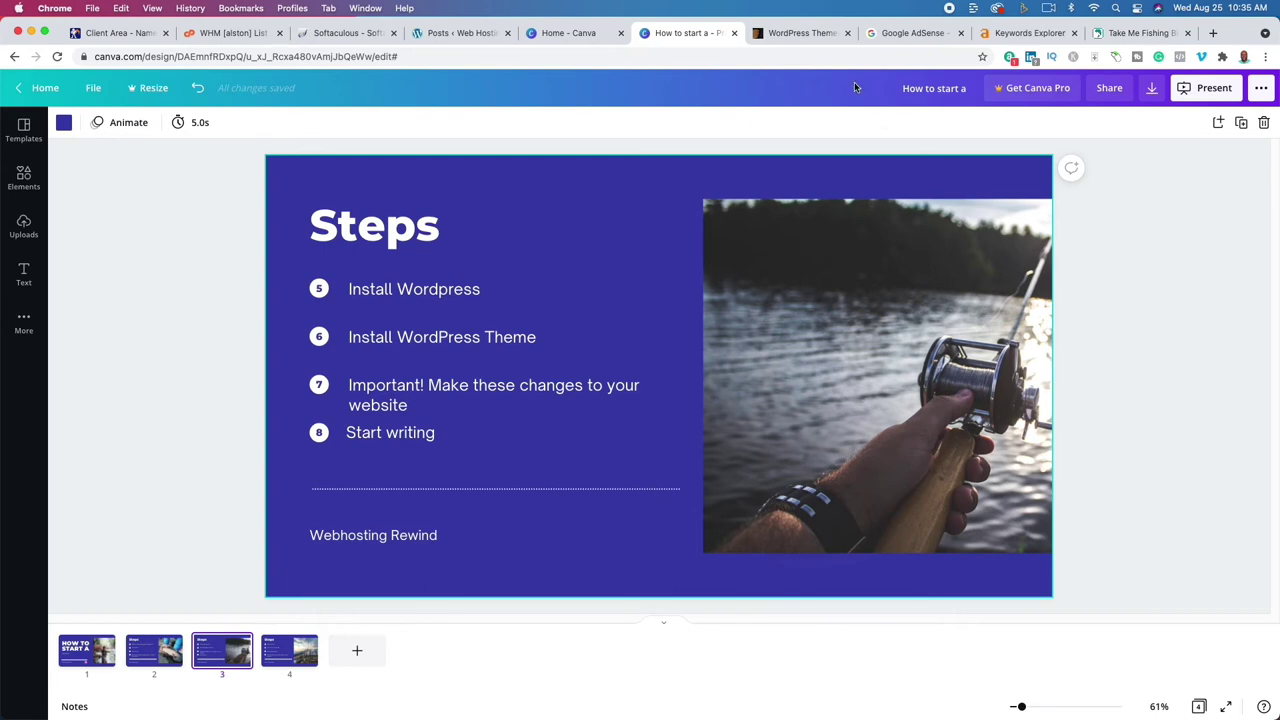
# View the ThemeForest home page and browse the articles on the Take Me Fishing blog as a design example.
pyautogui.click(806, 34)
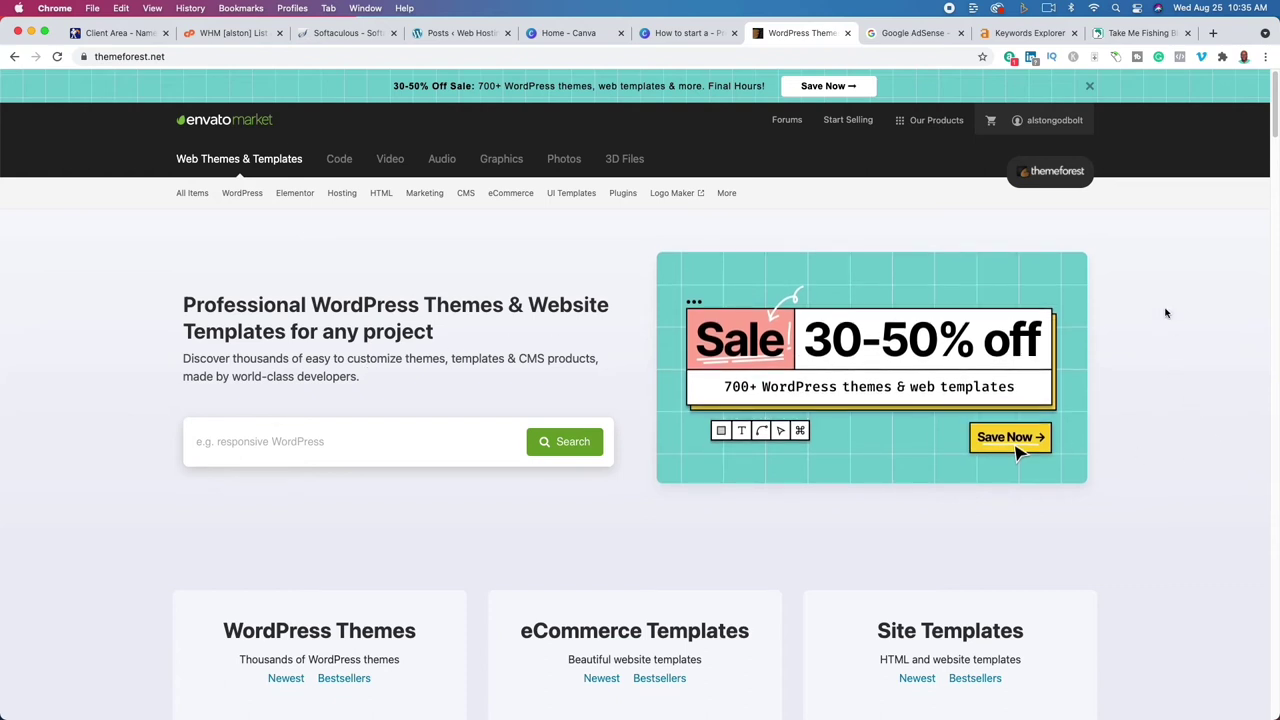
pyautogui.click(1142, 33)
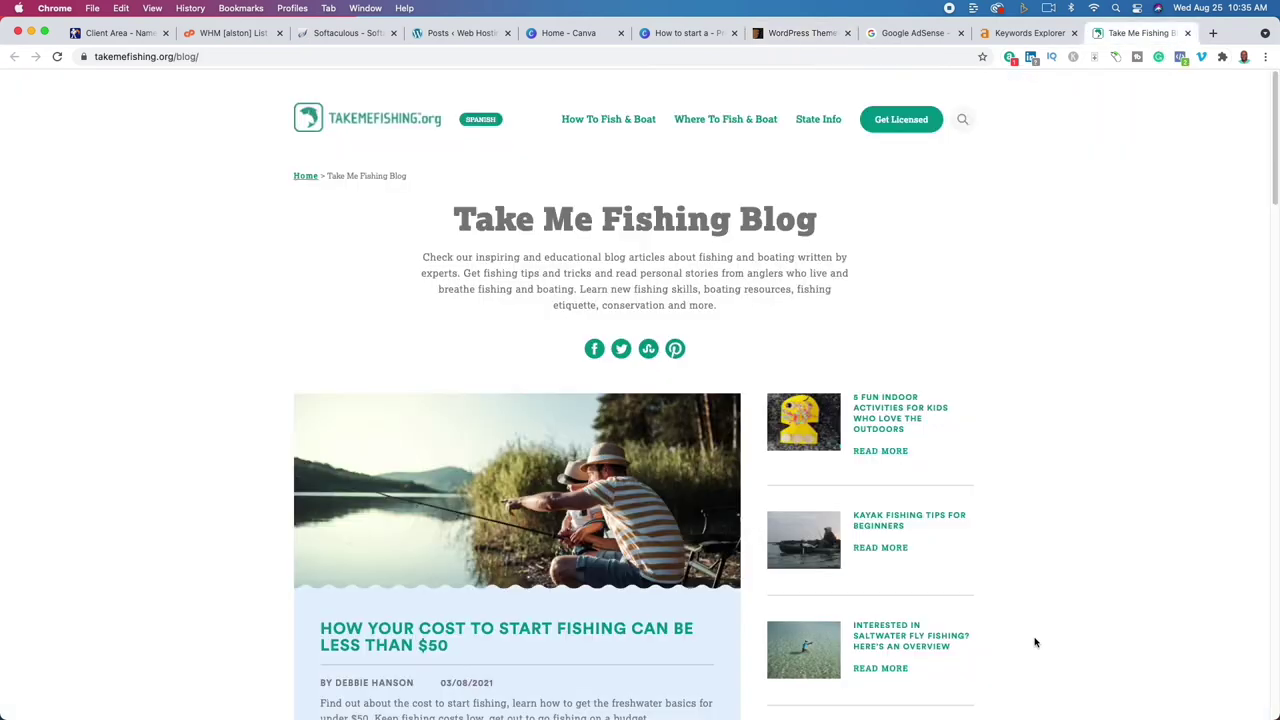
pyautogui.scroll(-5, 1034, 640)
pyautogui.scroll(-10, 1030, 641)
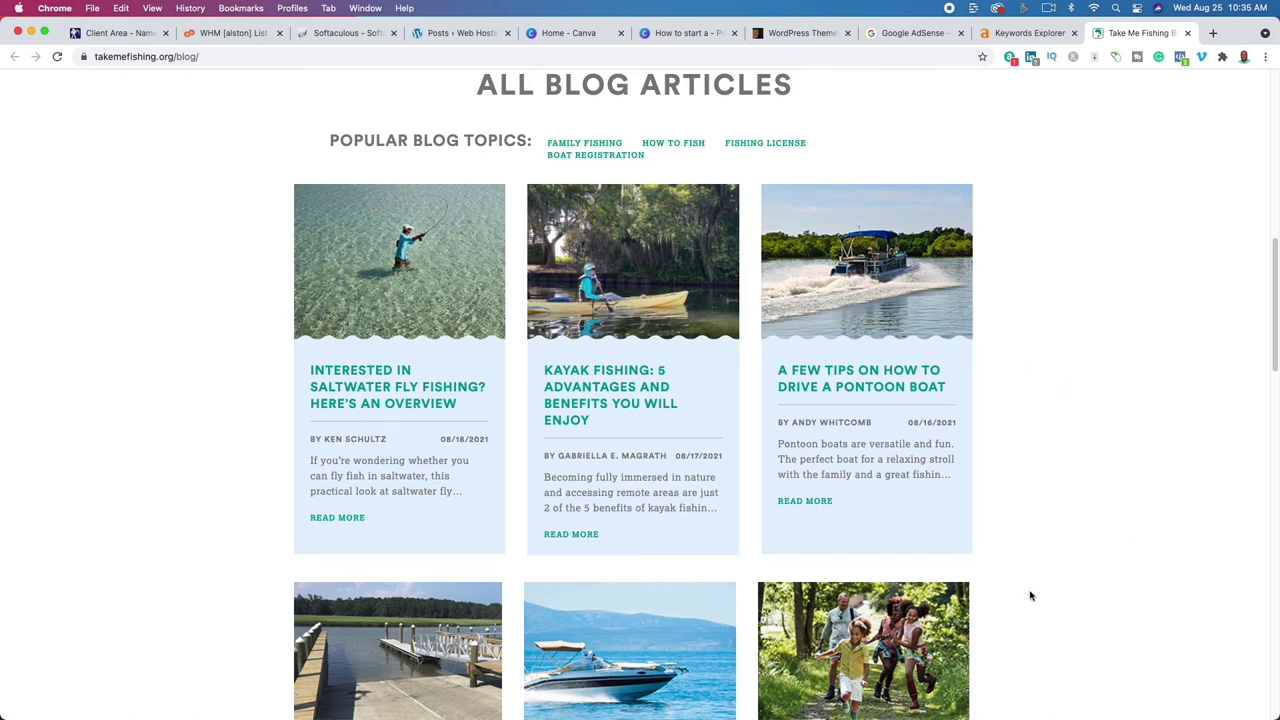
# Search ThemeForest for "fishing" and browse the matching themes and their prices.
pyautogui.click(805, 38)
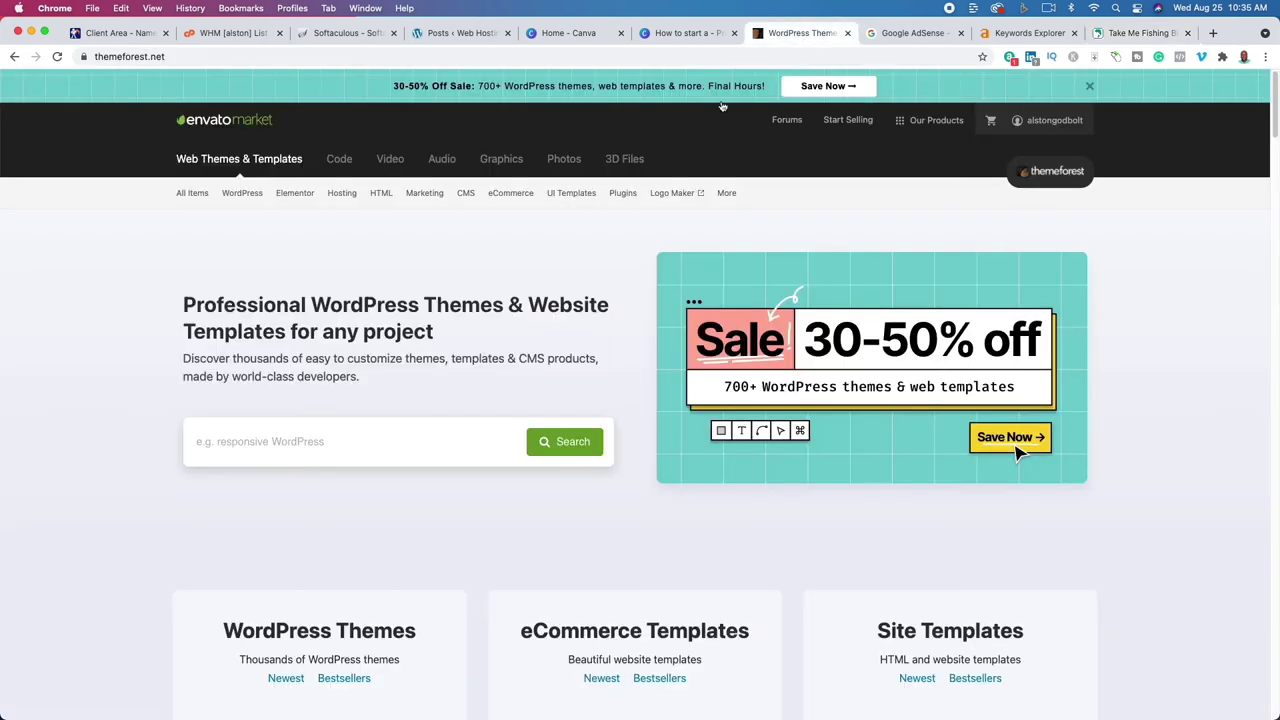
pyautogui.click(311, 442)
pyautogui.write('fishing')
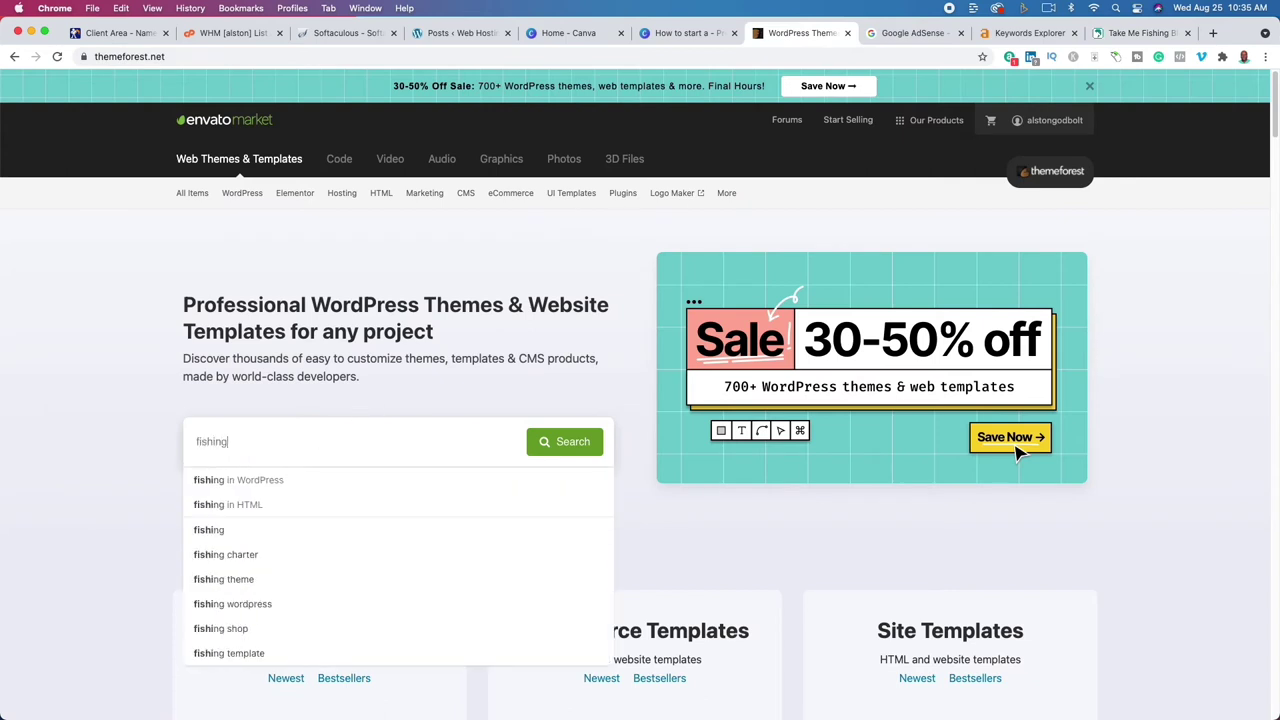
pyautogui.press('Return')
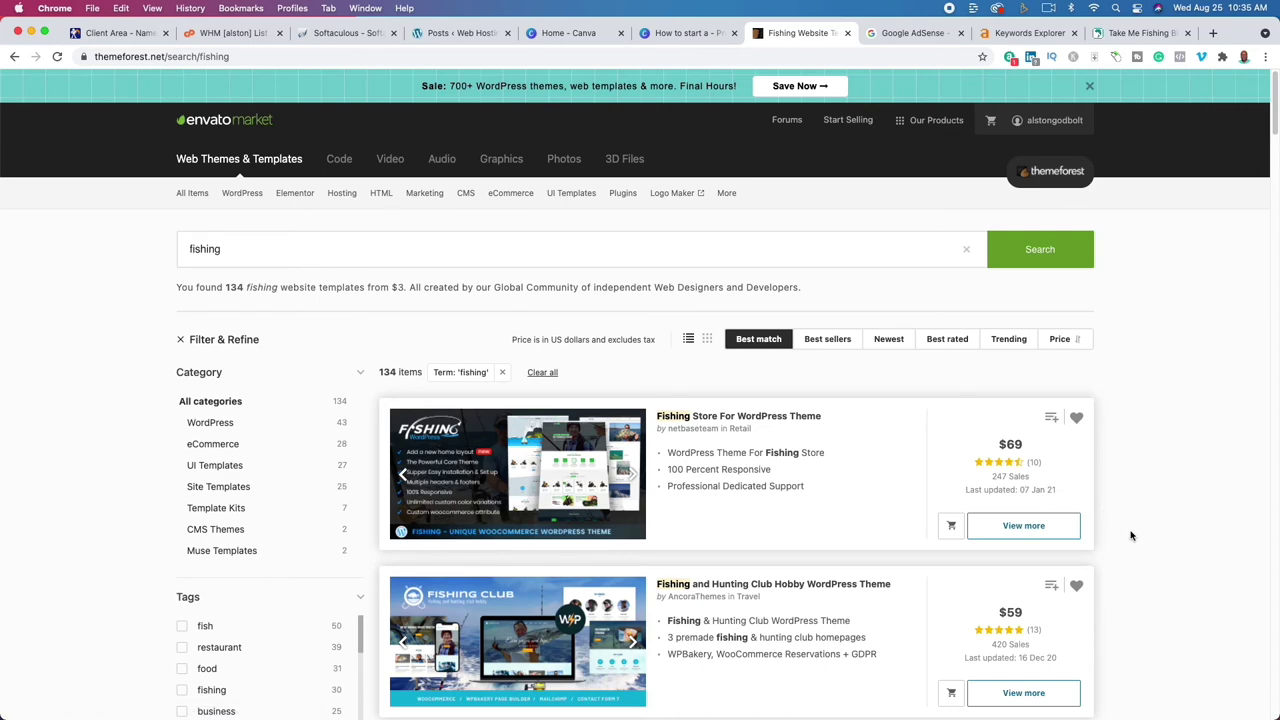
pyautogui.scroll(-3, 1131, 535)
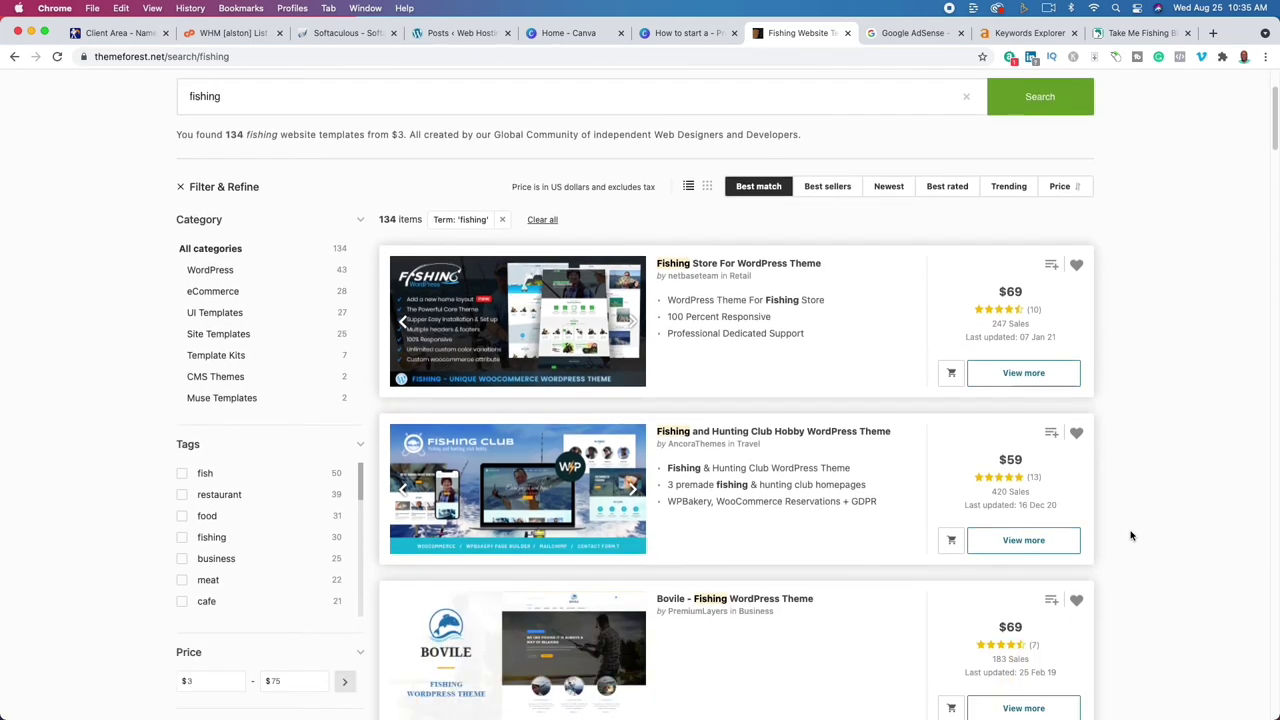
pyautogui.scroll(-2, 1146, 524)
pyautogui.scroll(-5, 1151, 520)
pyautogui.scroll(-5, 1151, 520)
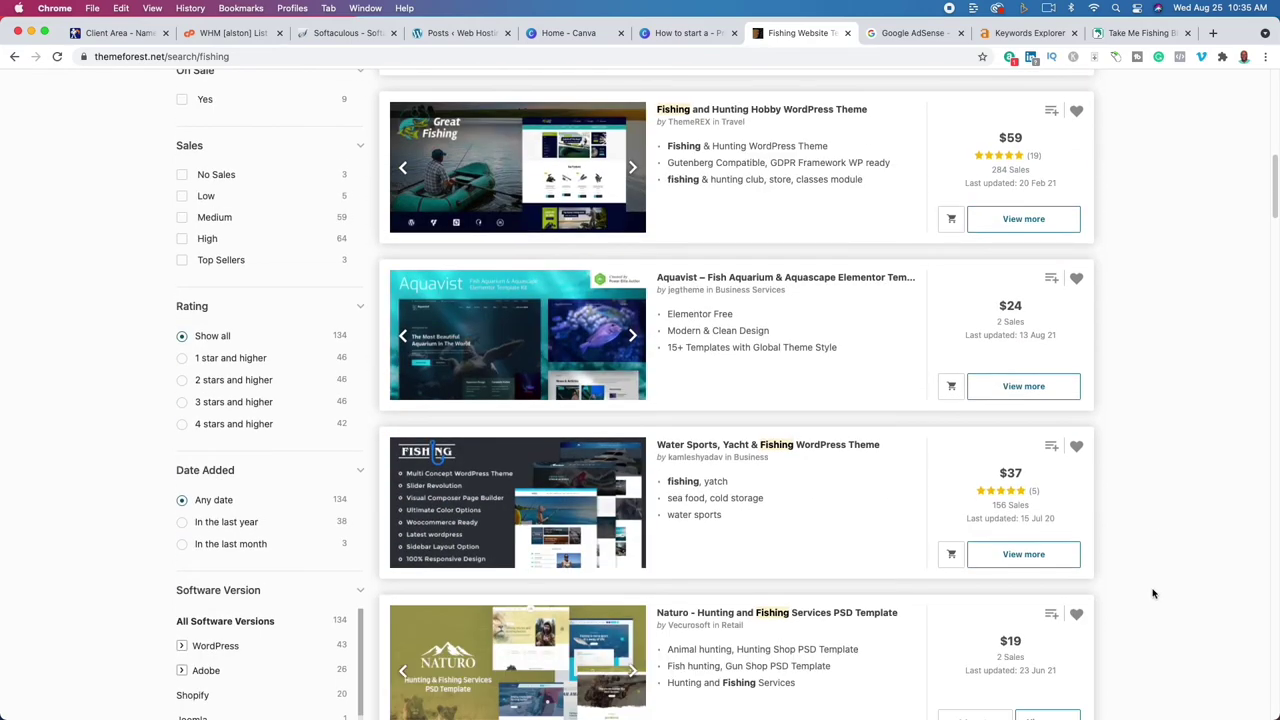
pyautogui.scroll(-4, 1152, 594)
pyautogui.scroll(12, 1152, 594)
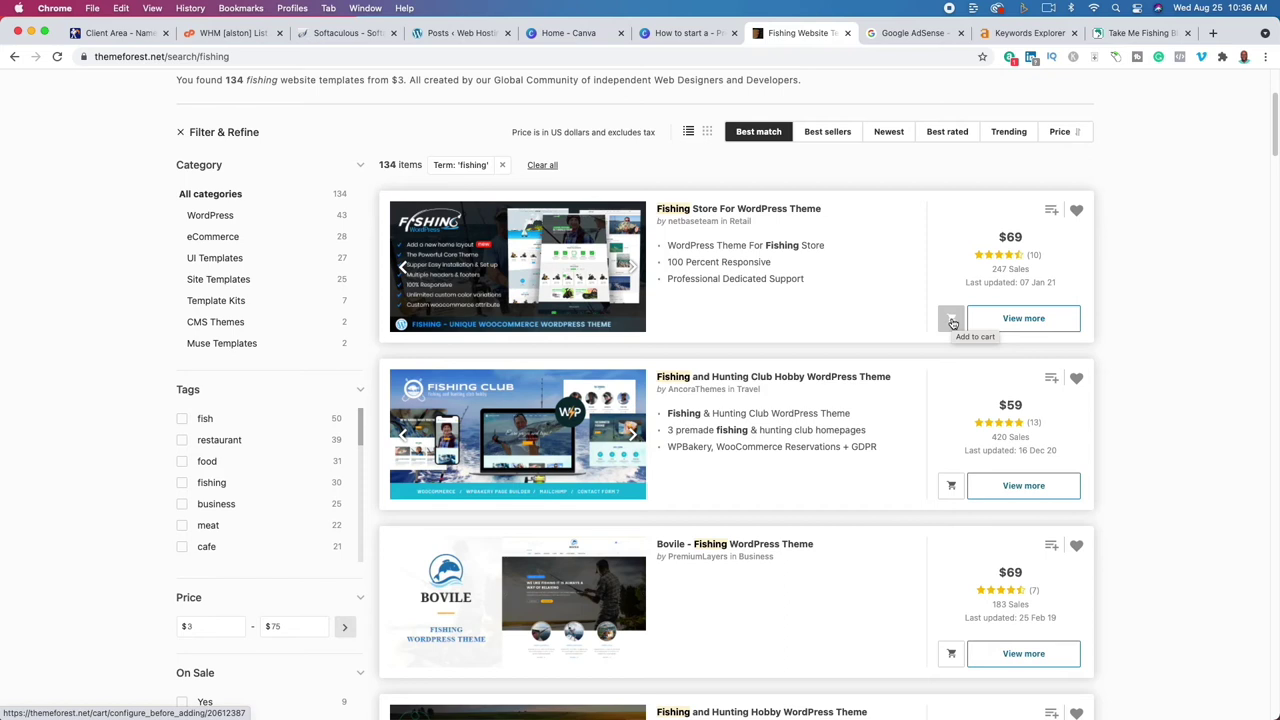
# In the WordPress admin area, open the Add Themes page and show the form for uploading a theme .zip file.
pyautogui.click(446, 40)
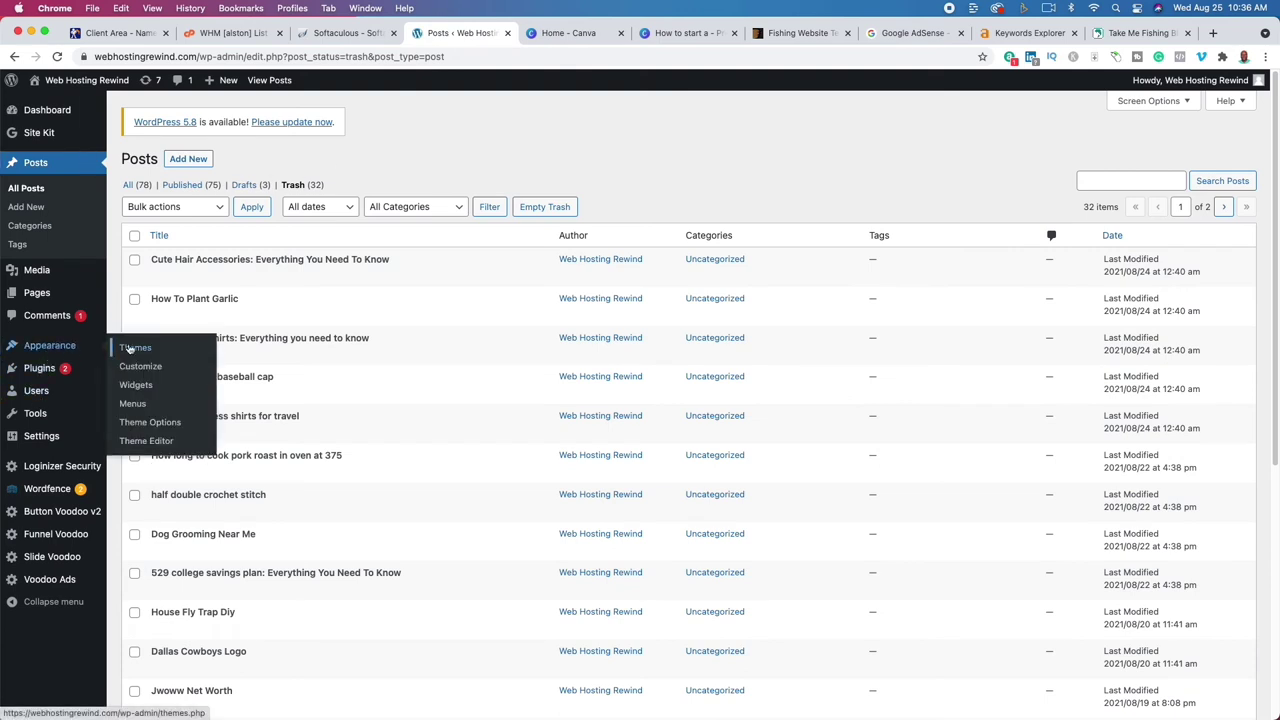
pyautogui.click(129, 348)
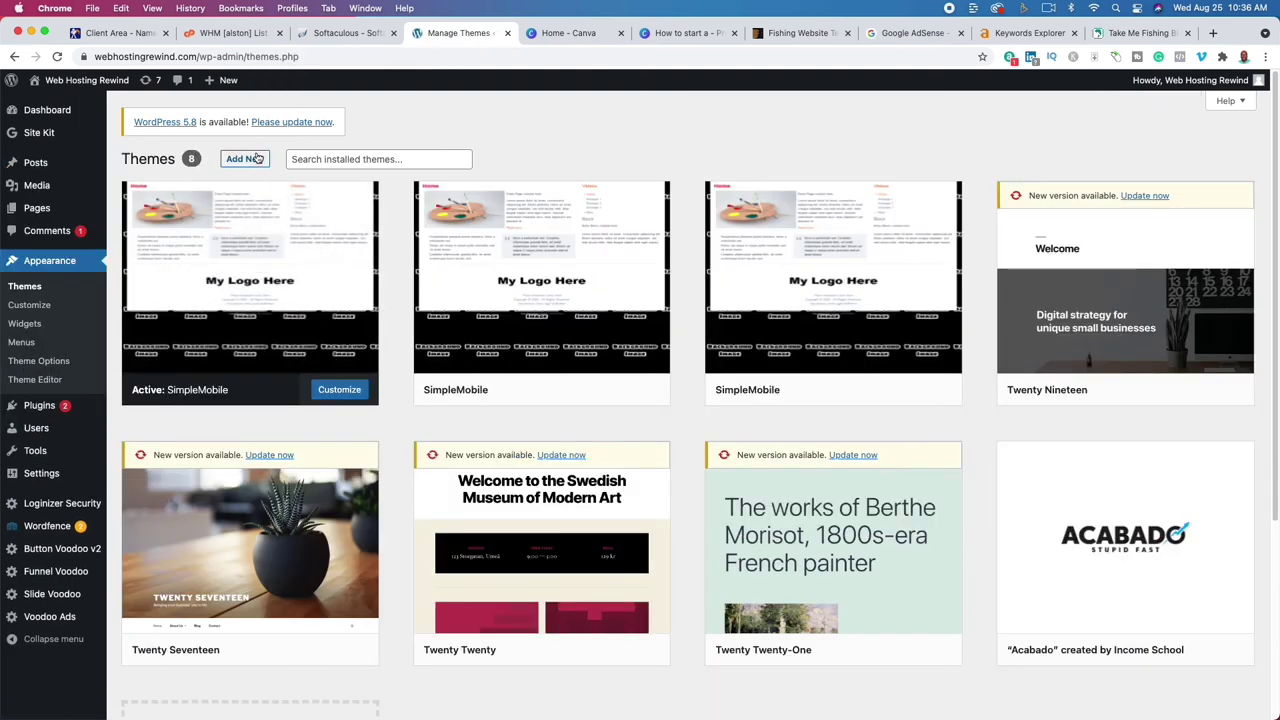
pyautogui.click(250, 163)
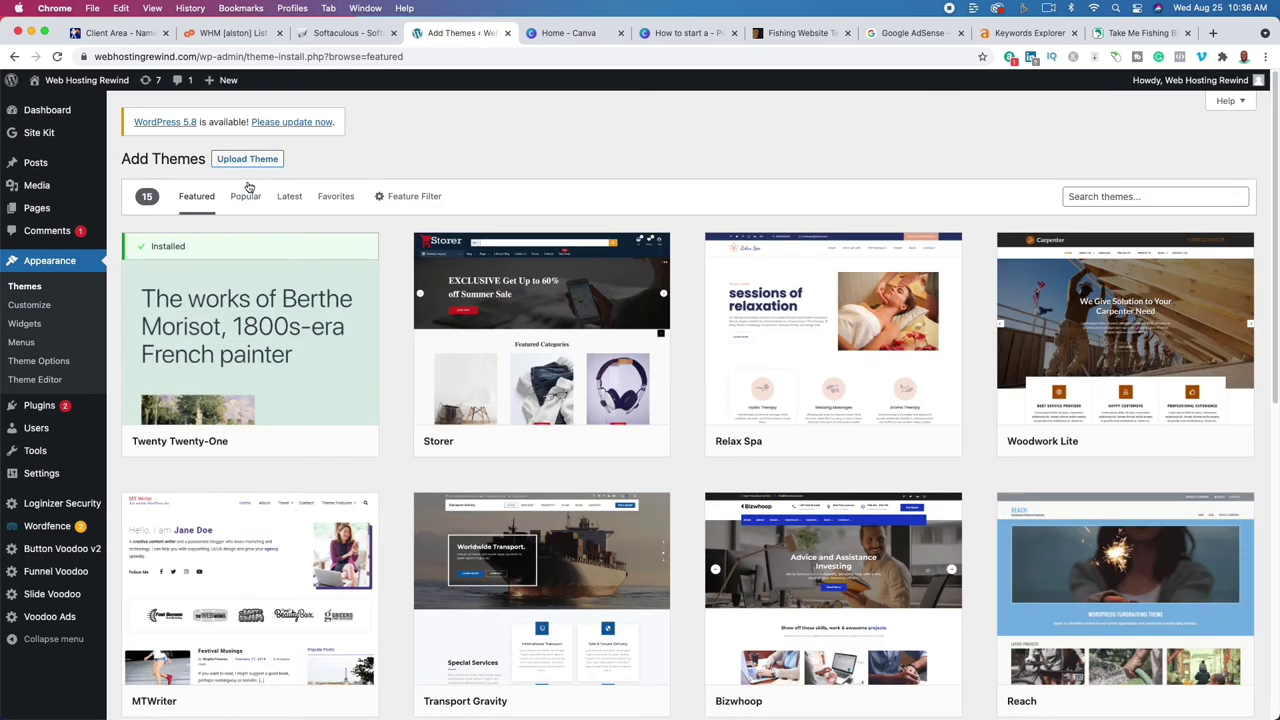
pyautogui.click(247, 162)
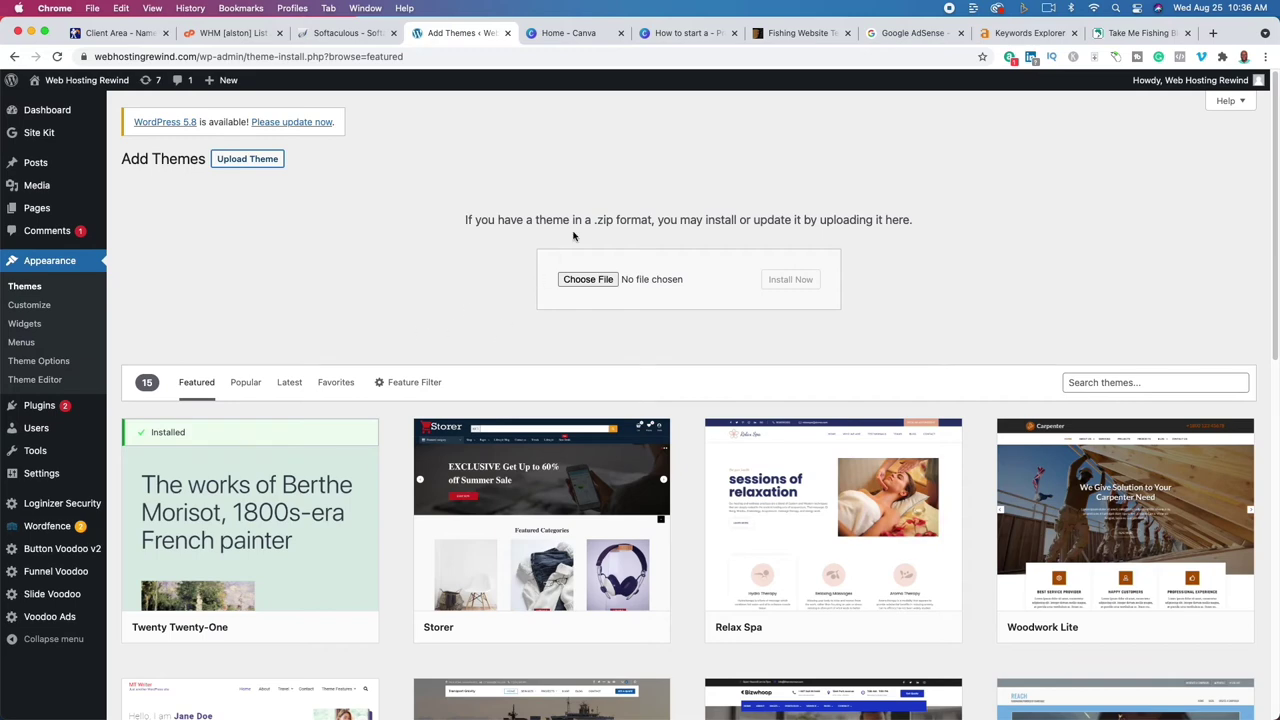
# Check the steps slide in Canva, return to the WordPress admin area and start a new blog post.
pyautogui.click(654, 38)
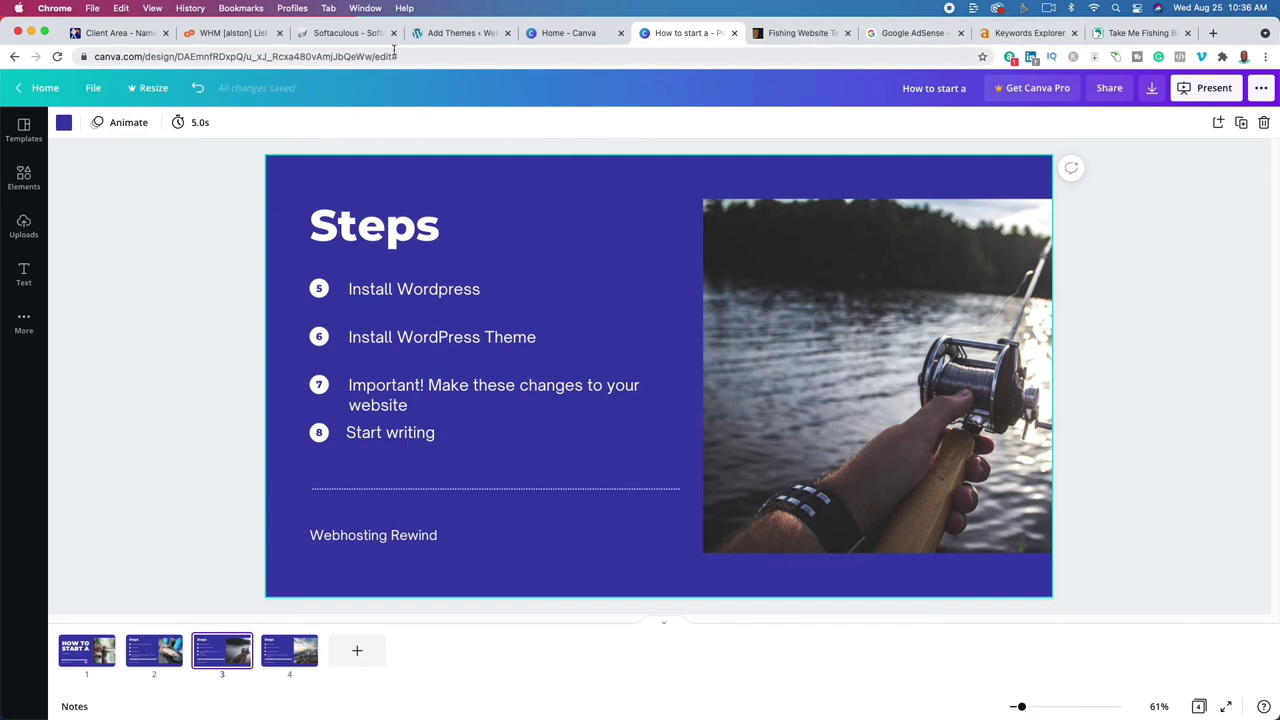
pyautogui.click(457, 34)
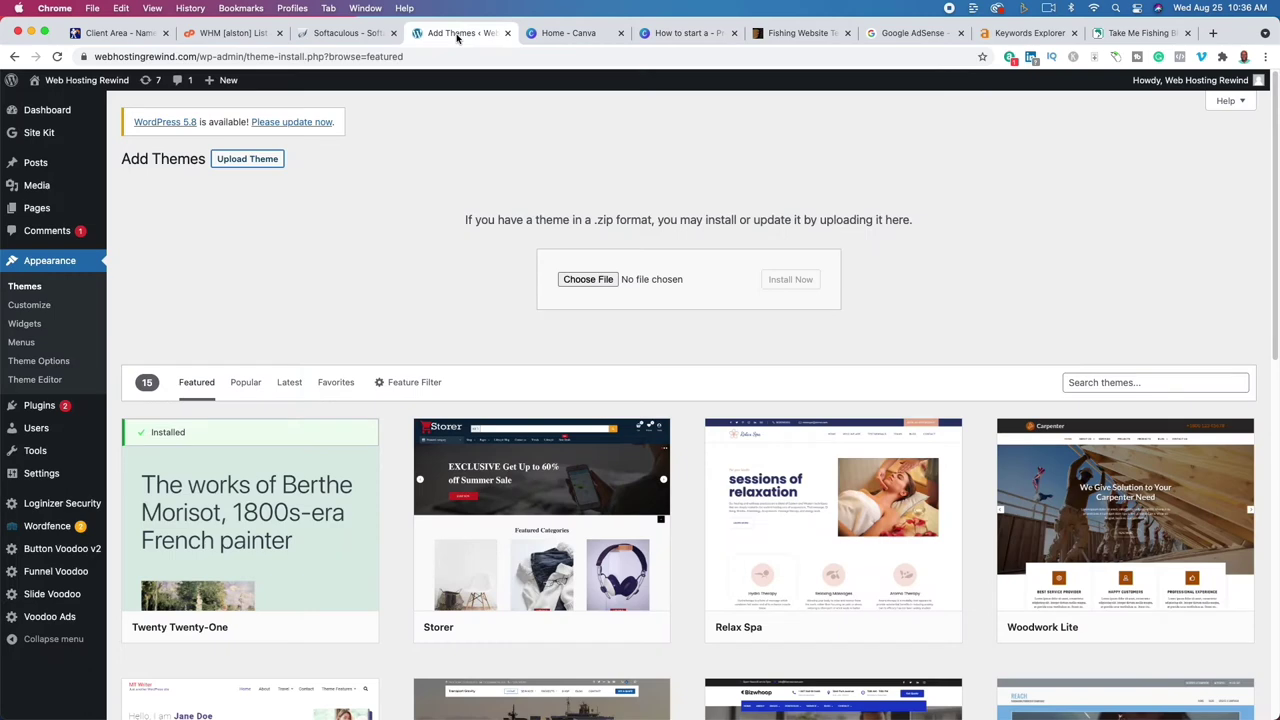
pyautogui.click(48, 167)
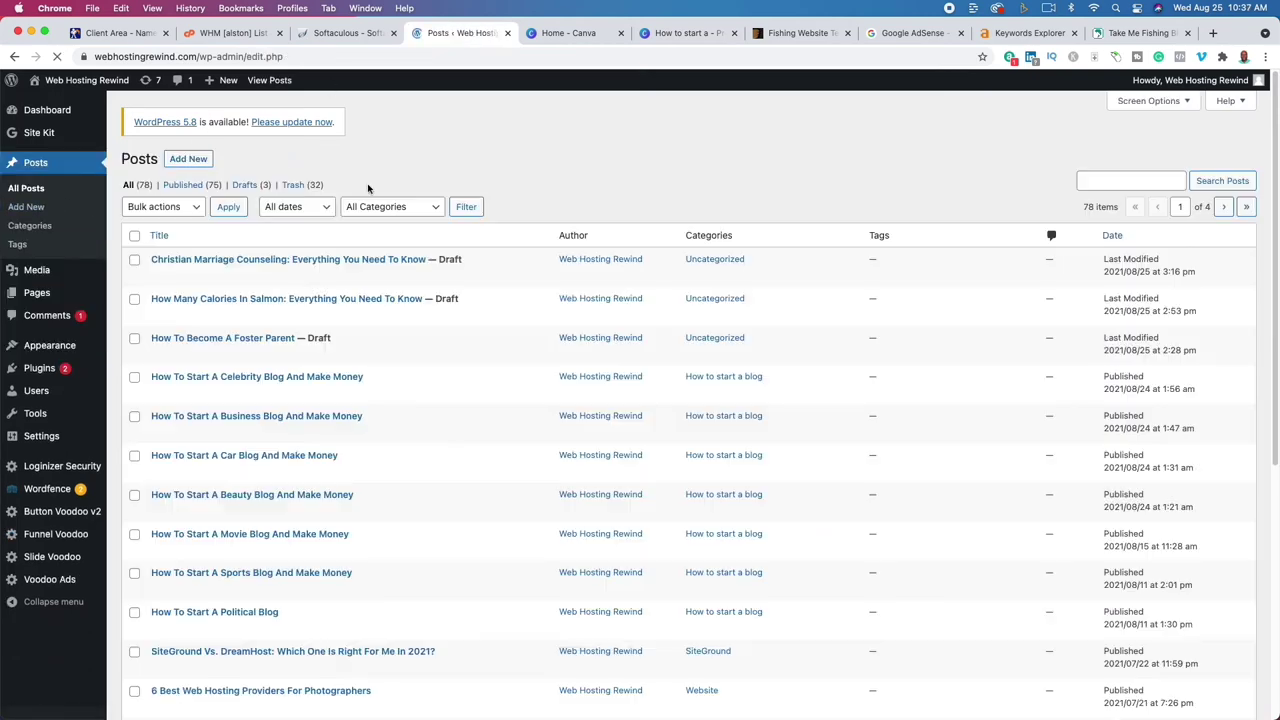
pyautogui.click(190, 160)
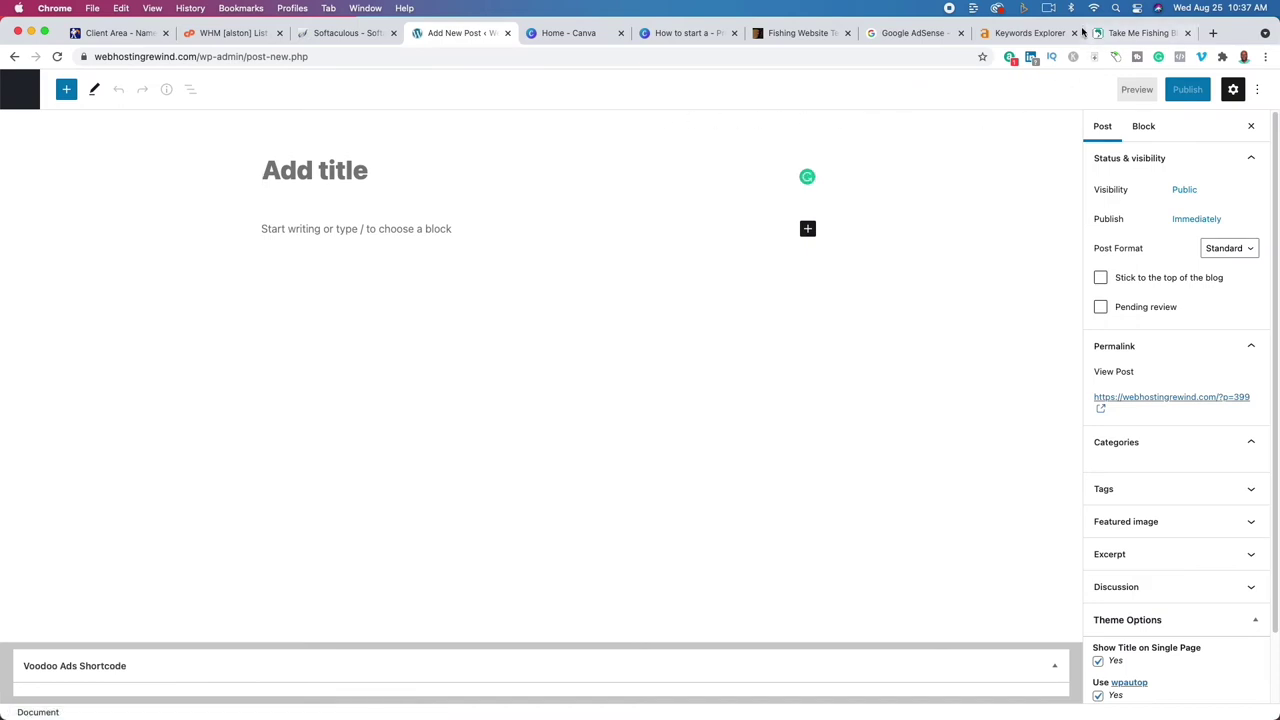
# Copy "sturgeon bay fishing report" from the matching terms for "sturgeon fishing" in Ahrefs and paste it as the WordPress post's title.
pyautogui.click(1050, 33)
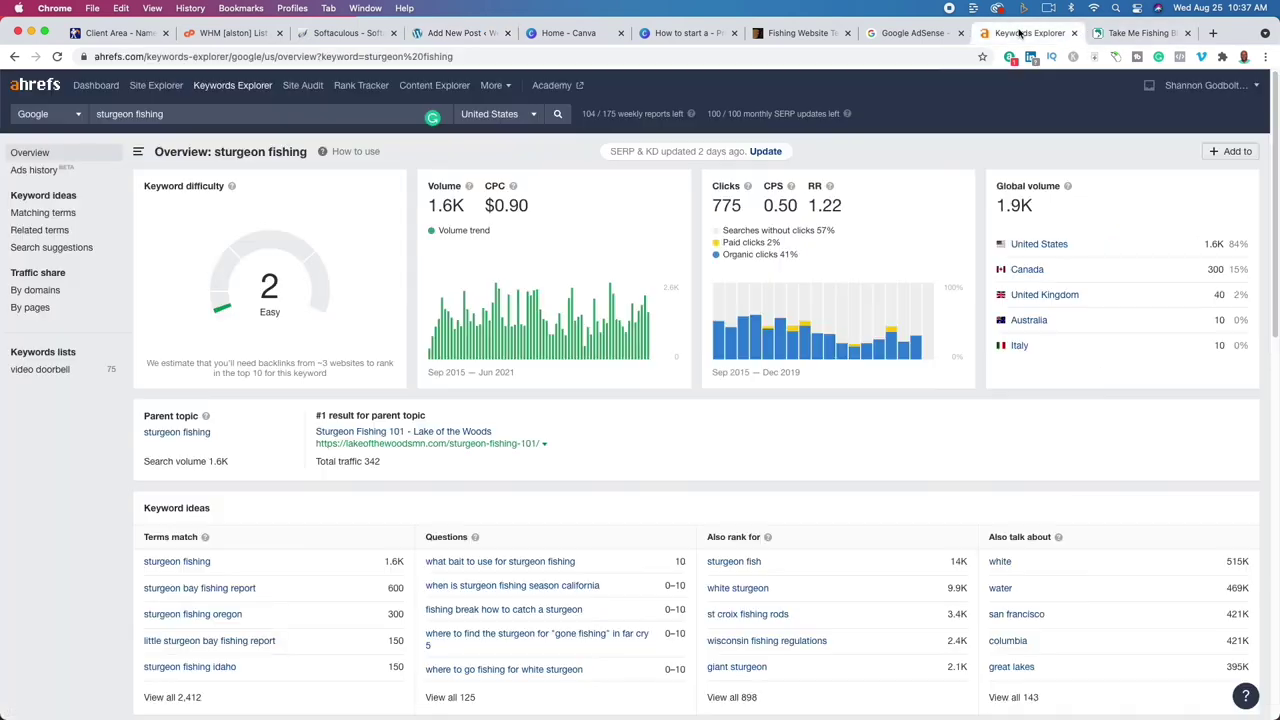
pyautogui.click(90, 214)
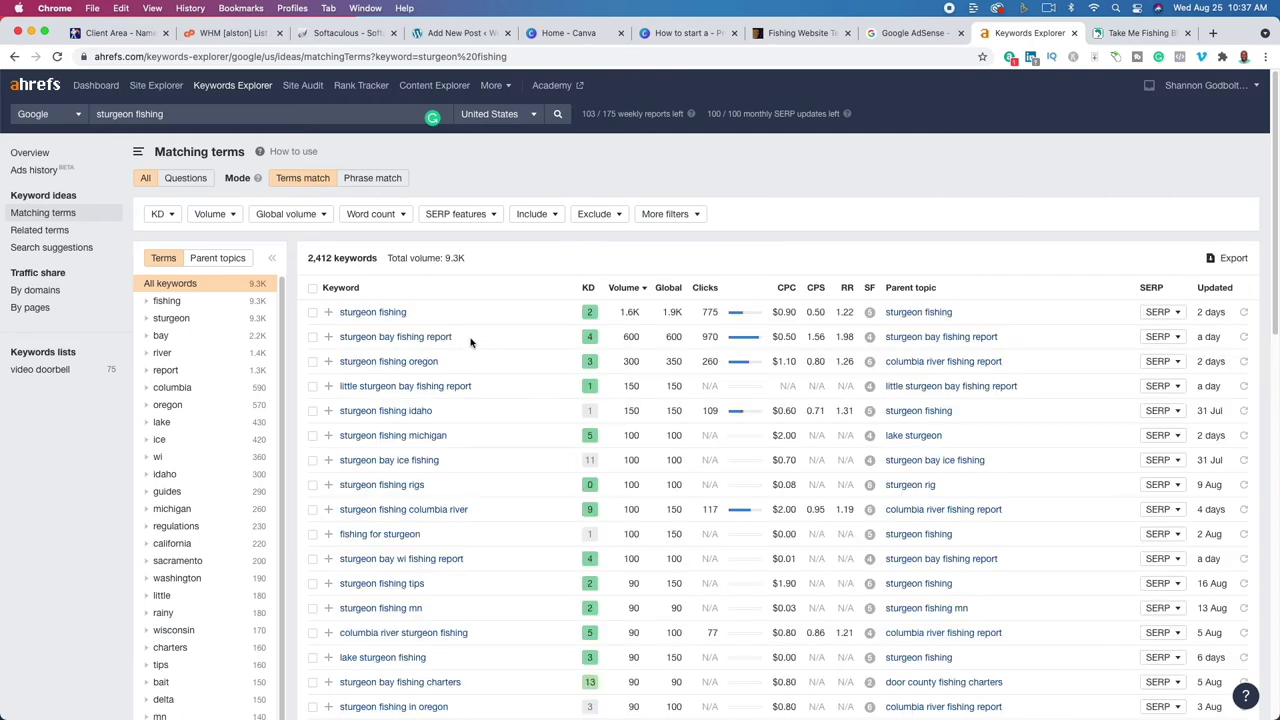
pyautogui.moveTo(340, 337); pyautogui.dragTo(543, 366)
pyautogui.press('cmd+c')
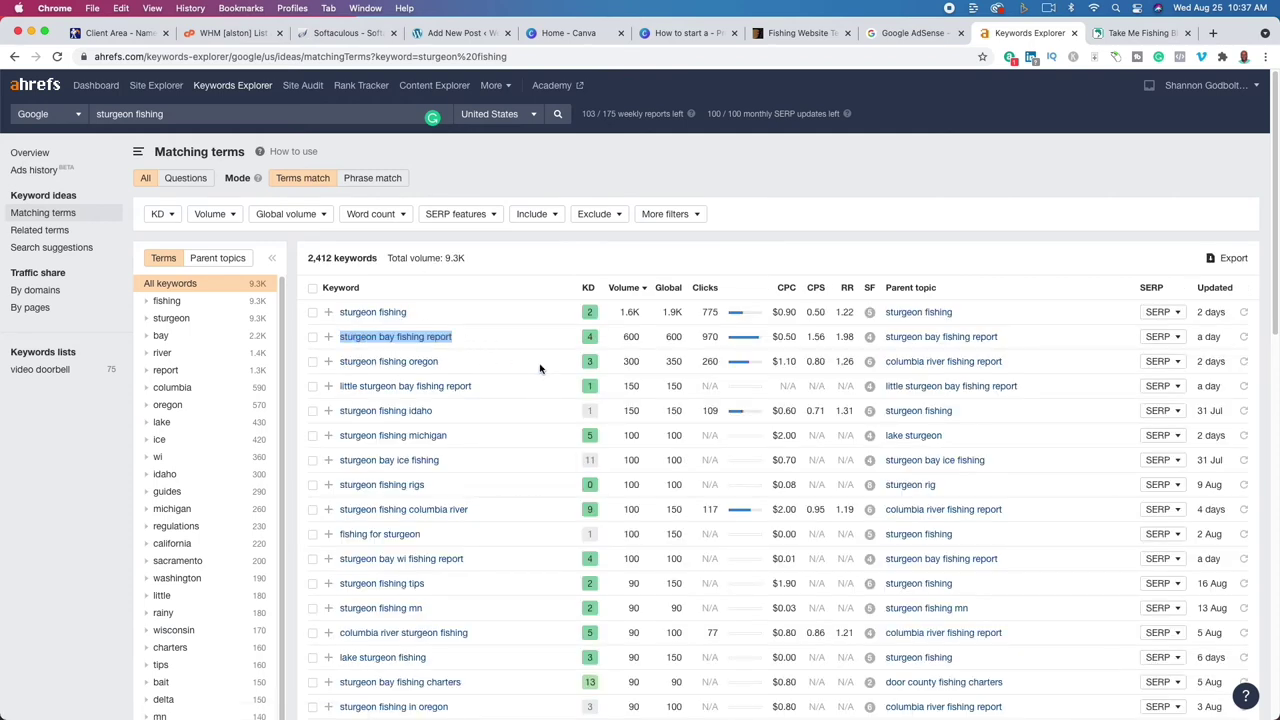
pyautogui.click(470, 33)
pyautogui.press('cmd+v')
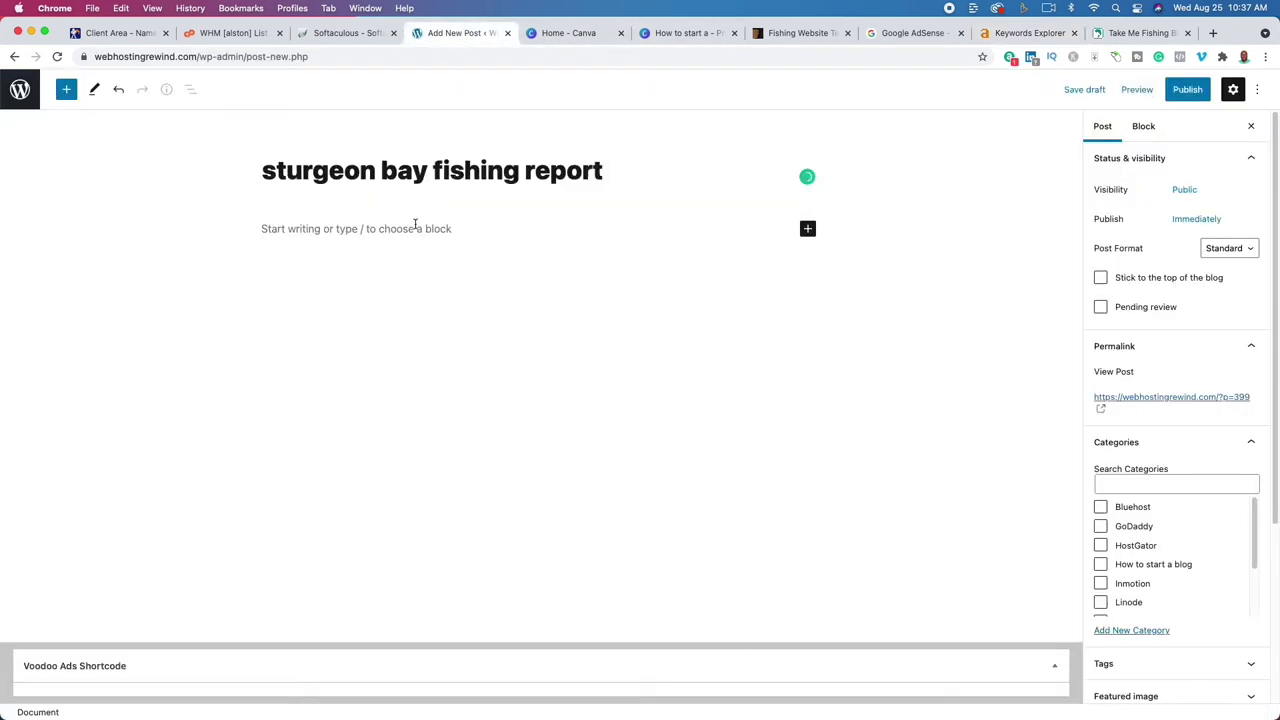
# Capitalize each word of the post title so it reads "Sturgeon Bay Fishing Report".
pyautogui.moveTo(277, 181); pyautogui.dragTo(265, 180)
pyautogui.write('S')
pyautogui.moveTo(401, 172); pyautogui.dragTo(446, 173)
pyautogui.write('Bay FF')
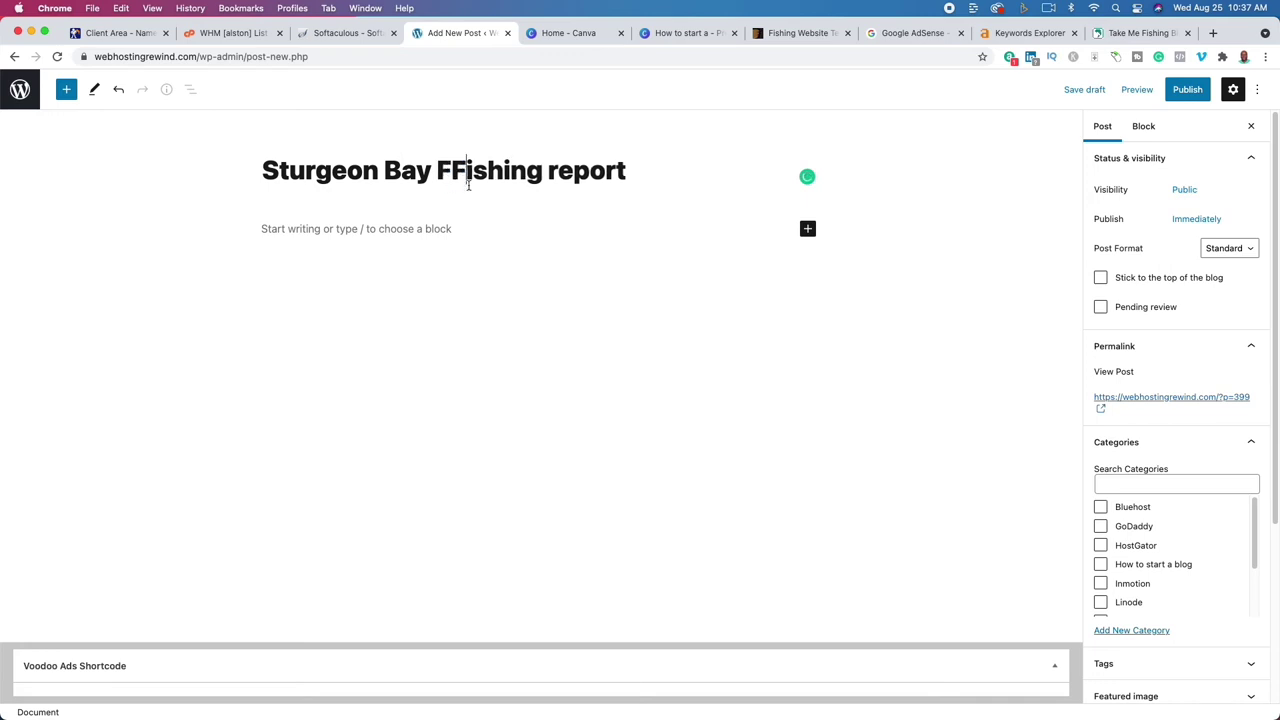
pyautogui.press('BackSpace')
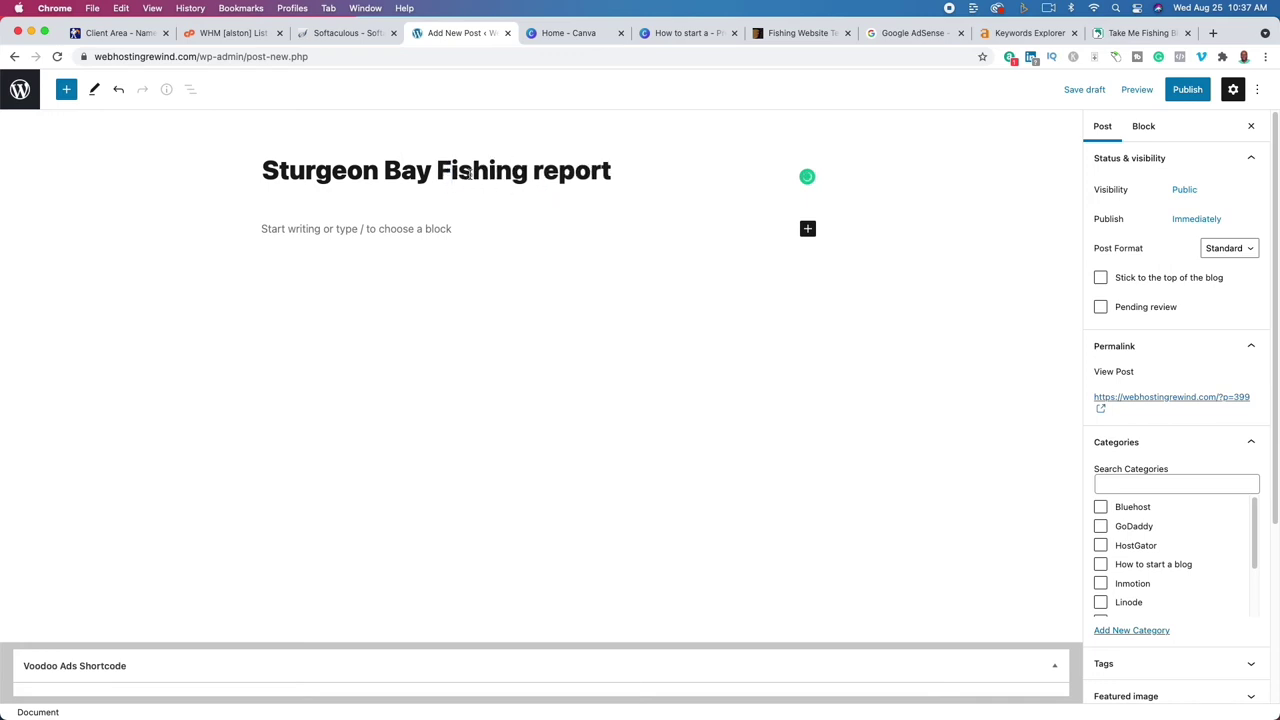
pyautogui.click(532, 172)
pyautogui.moveTo(534, 172); pyautogui.dragTo(540, 173)
pyautogui.write('R')
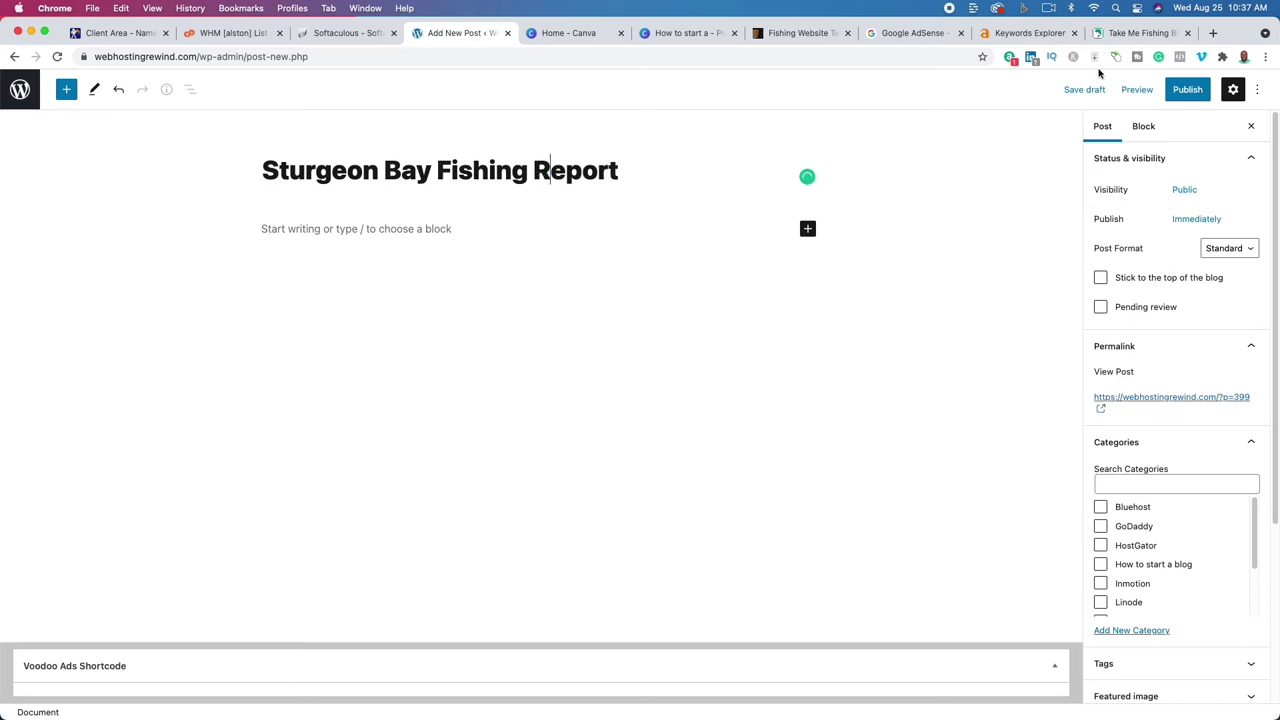
# Search Google for "sturgeon bay fishing report" and browse the results, related questions and images.
pyautogui.click(1213, 33)
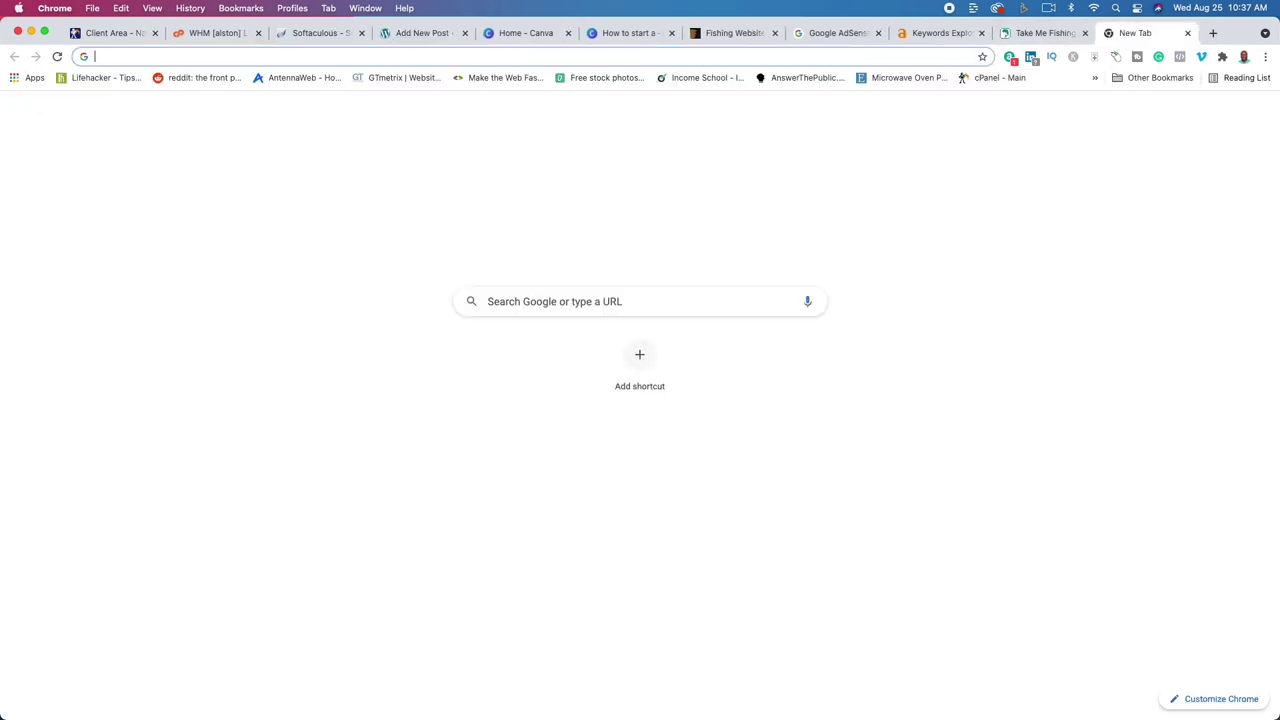
pyautogui.write('sturgeon bay fishing report')
pyautogui.press('Return')
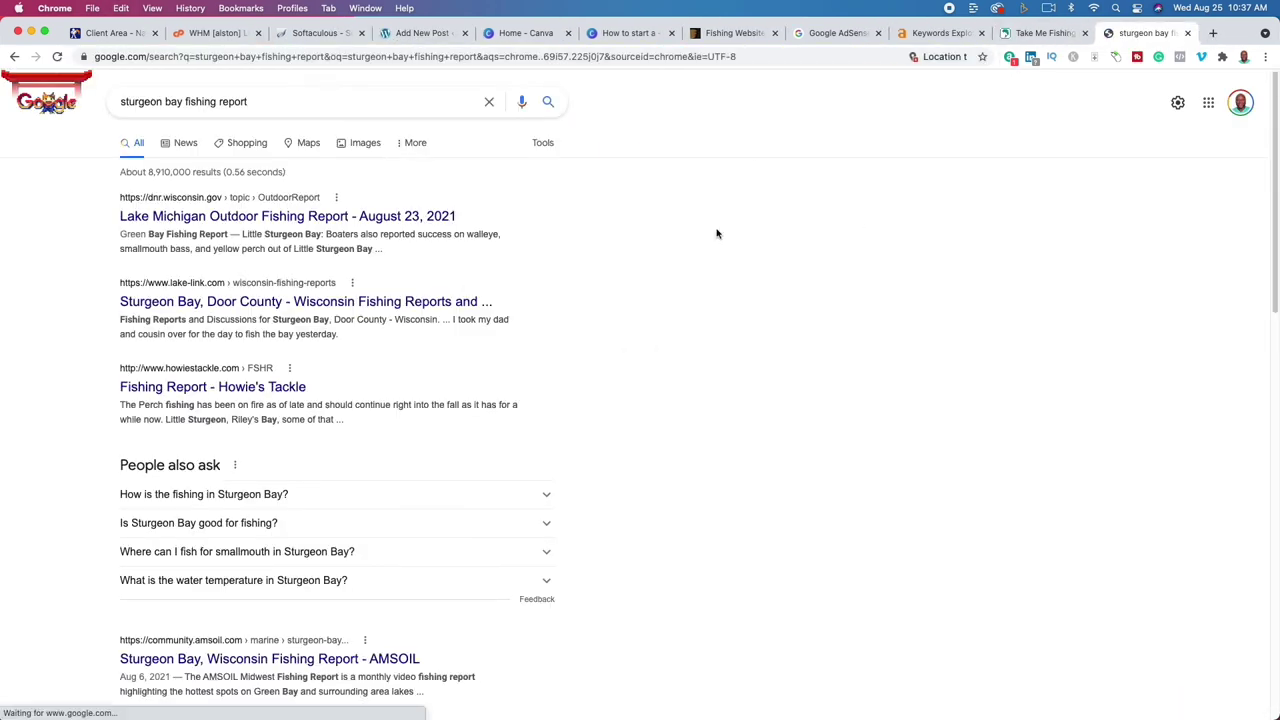
pyautogui.scroll(-1, 237, 345)
pyautogui.scroll(-5, 237, 345)
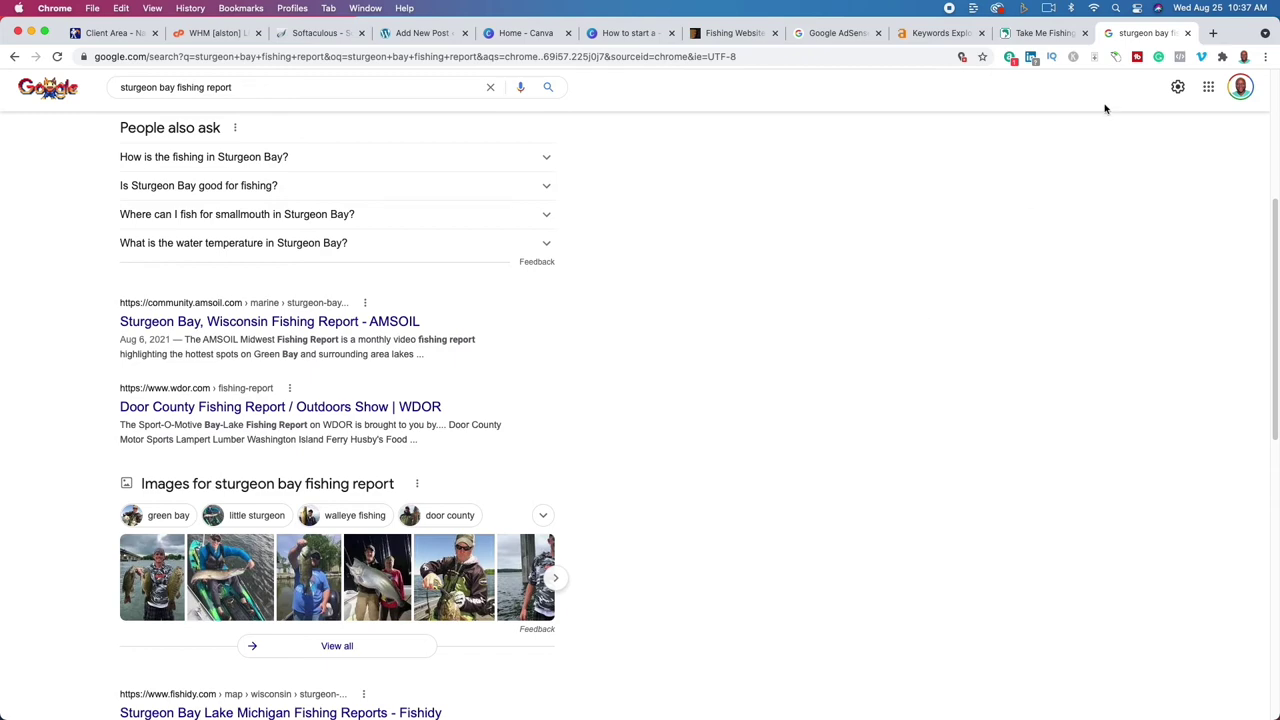
# In the WordPress post, add question-word paragraphs to the body: how, what, when, where, wh and how.
pyautogui.click(940, 33)
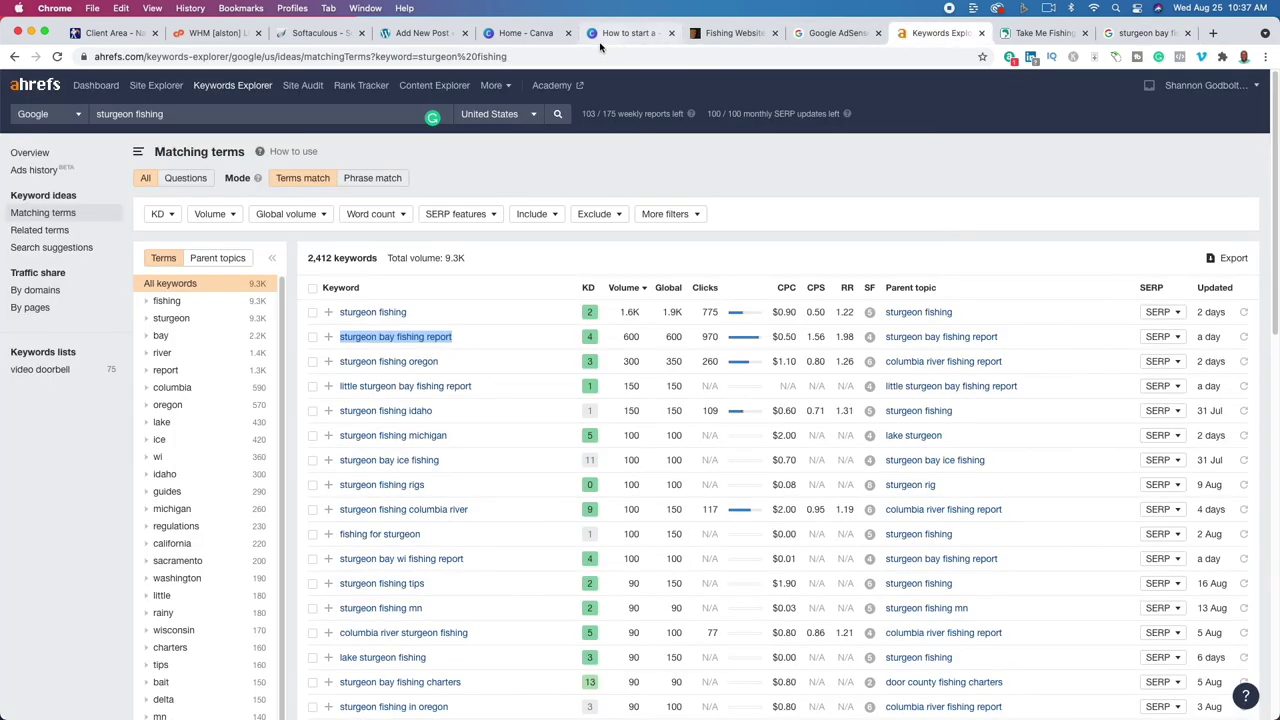
pyautogui.click(422, 33)
pyautogui.click(339, 236)
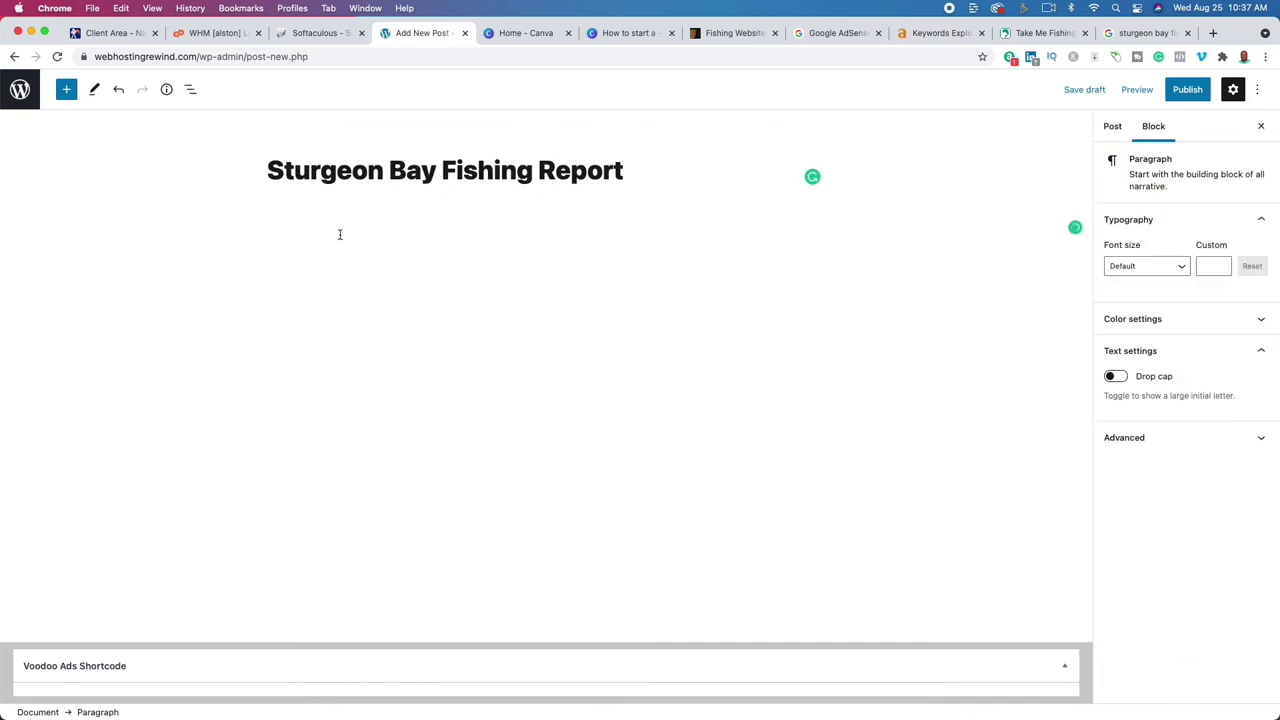
pyautogui.write('how')
pyautogui.press('Return')
pyautogui.write('wh')
pyautogui.write('when')
pyautogui.press('Return')
pyautogui.write('where')
pyautogui.press('Return')
pyautogui.write('wh')
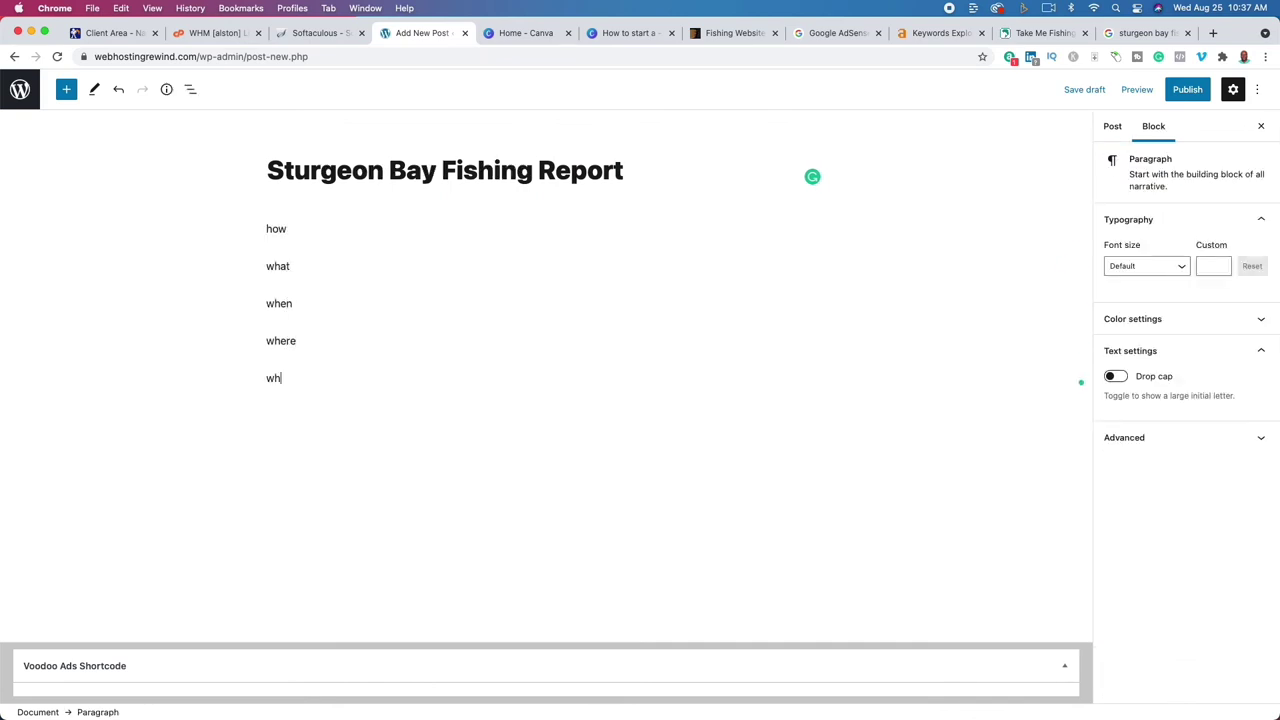
pyautogui.write('ow')
pyautogui.press('Up')
pyautogui.press('BackSpace')
pyautogui.press('BackSpace')
pyautogui.press('BackSpace')
pyautogui.press('Down')
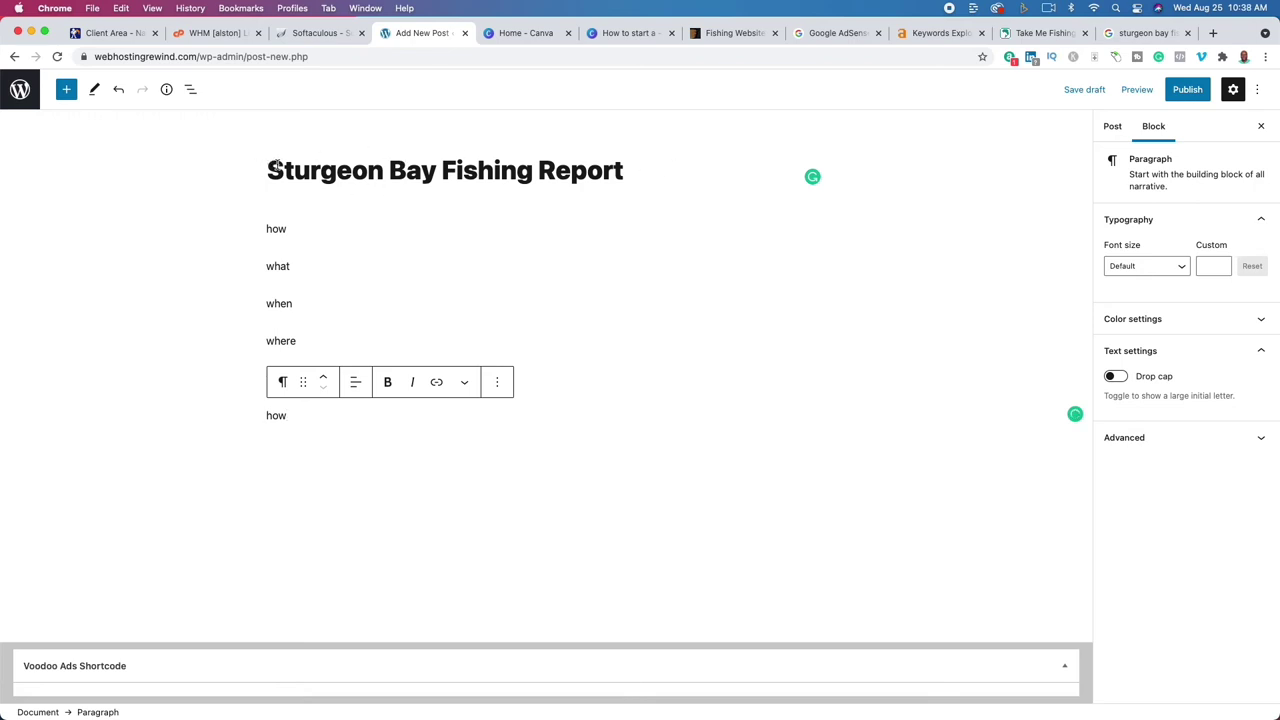
# Extend the "what" paragraph with "domcuments required to start st".
pyautogui.click(415, 224)
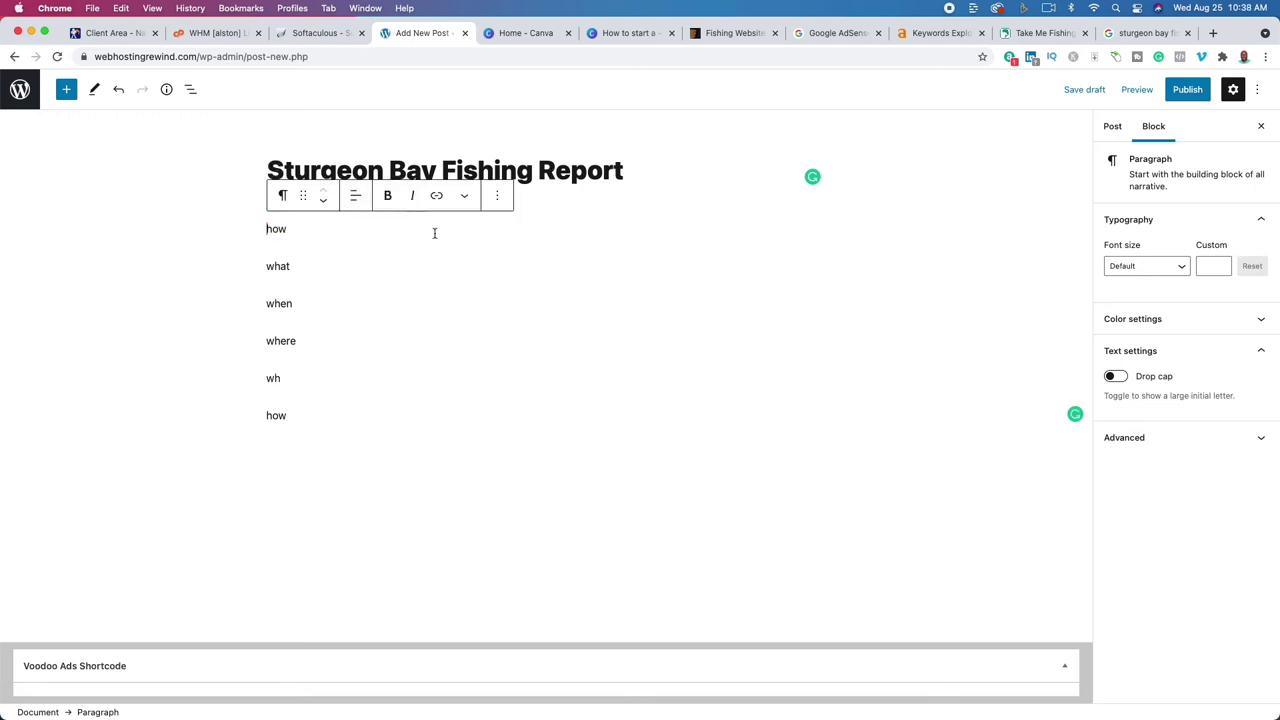
pyautogui.click(365, 266)
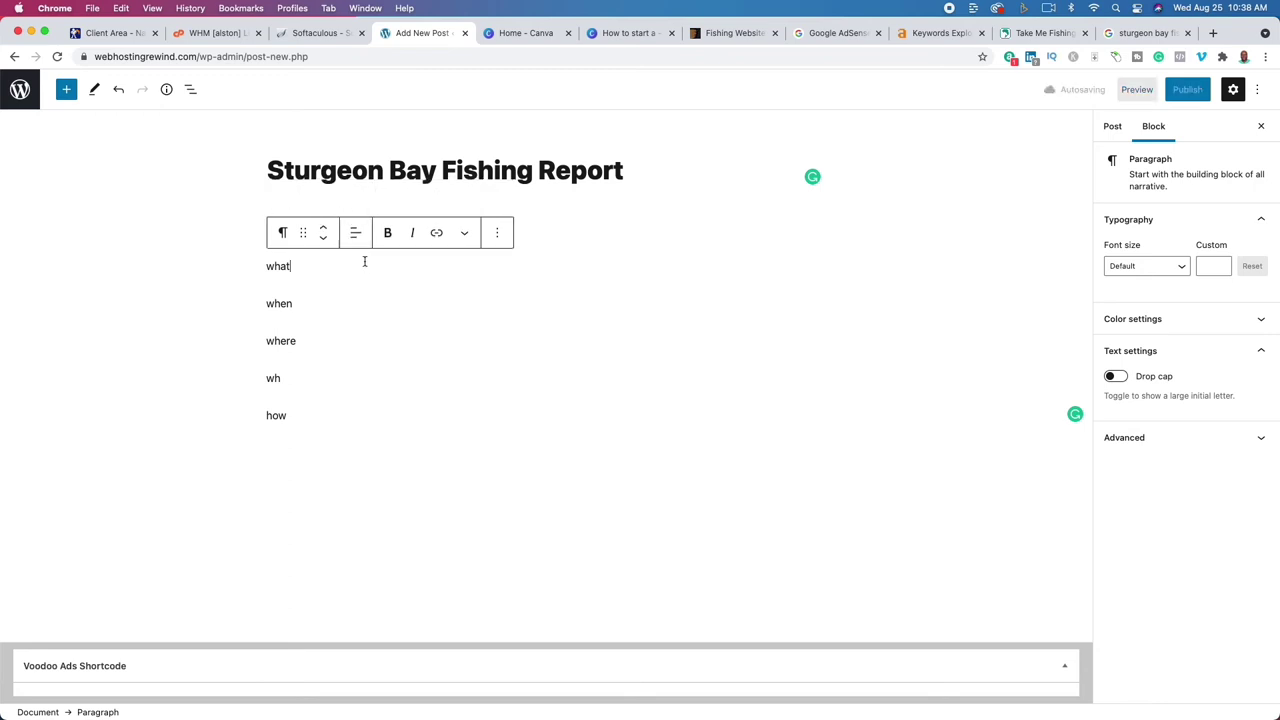
pyautogui.write('domcuments')
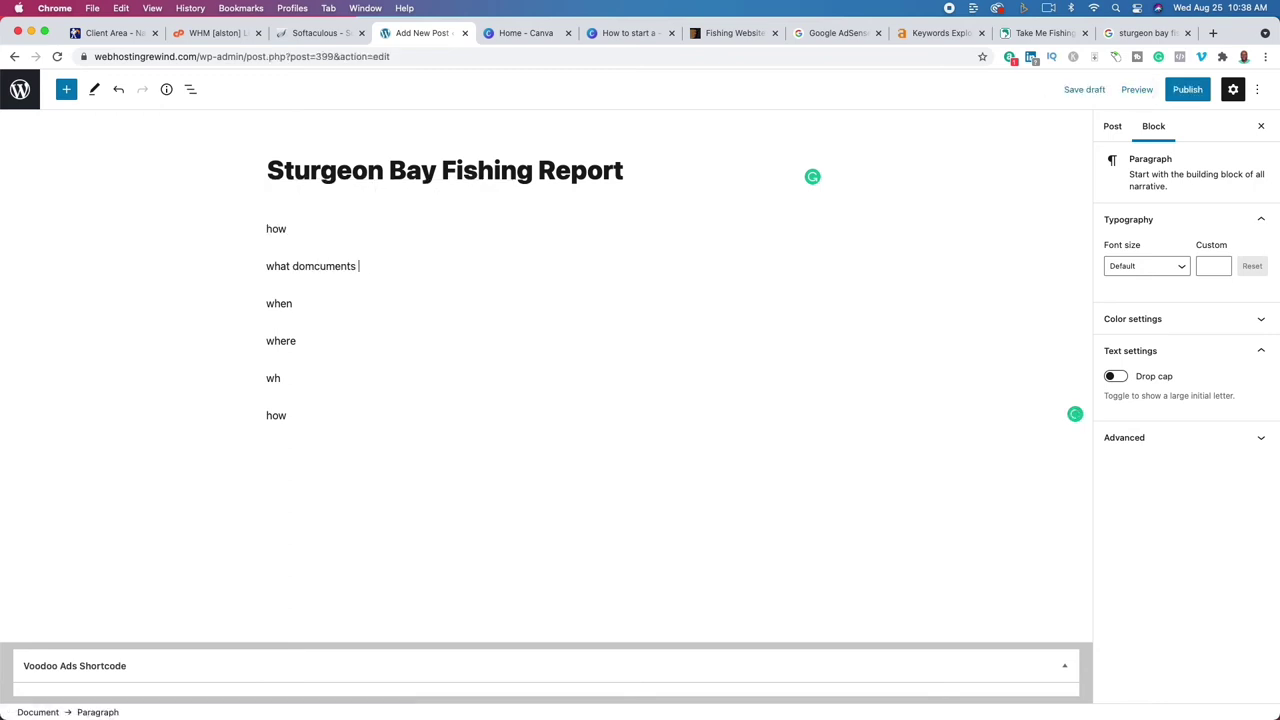
pyautogui.write(' required to start st')
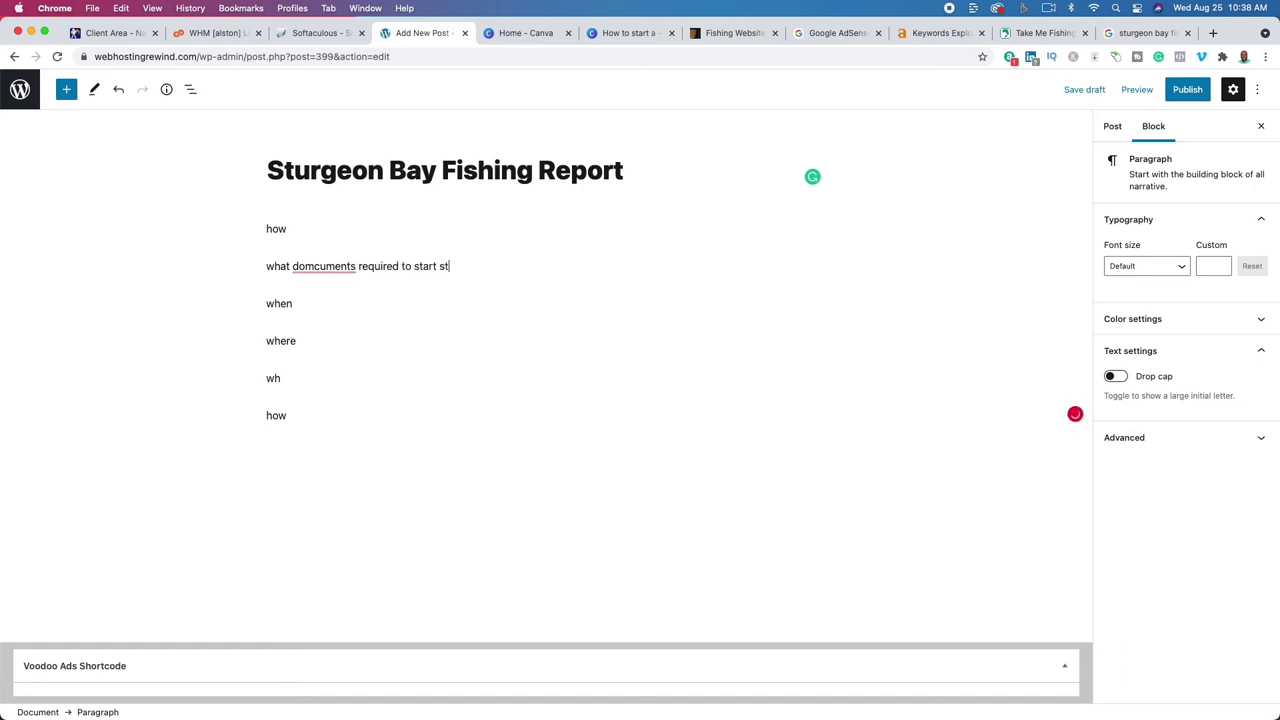
pyautogui.click(306, 304)
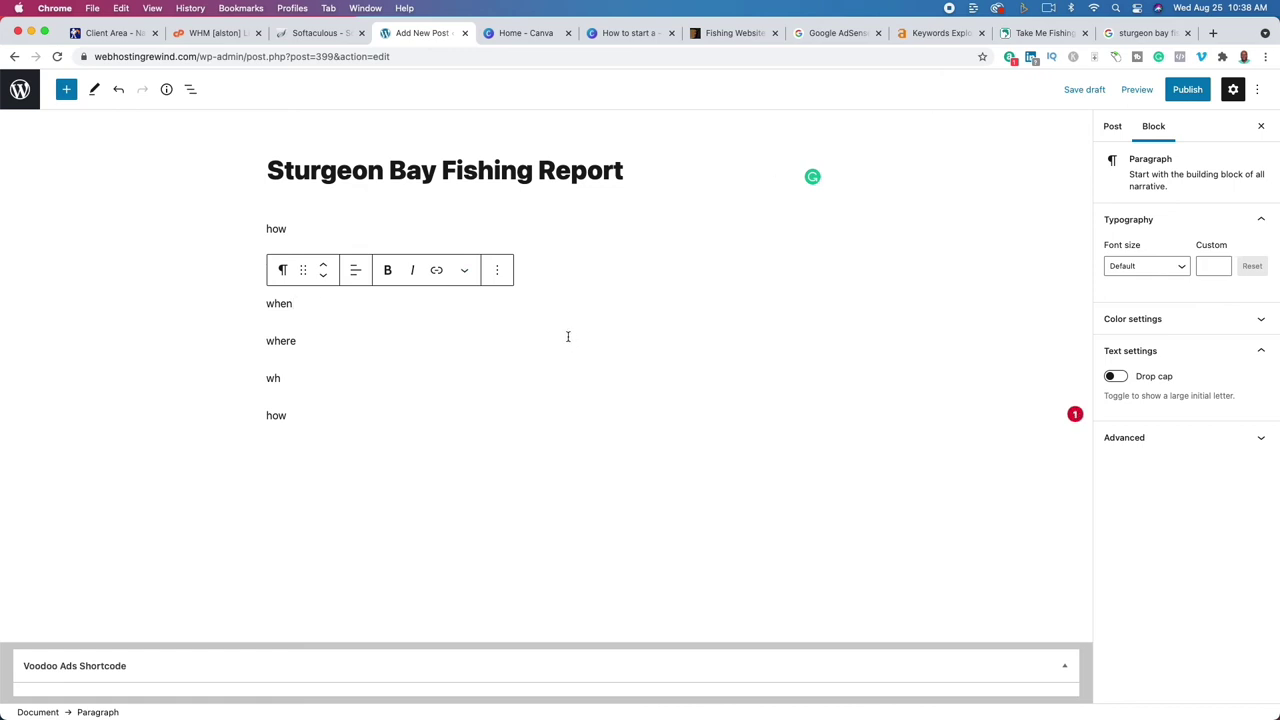
pyautogui.moveTo(287, 175); pyautogui.dragTo(571, 172)
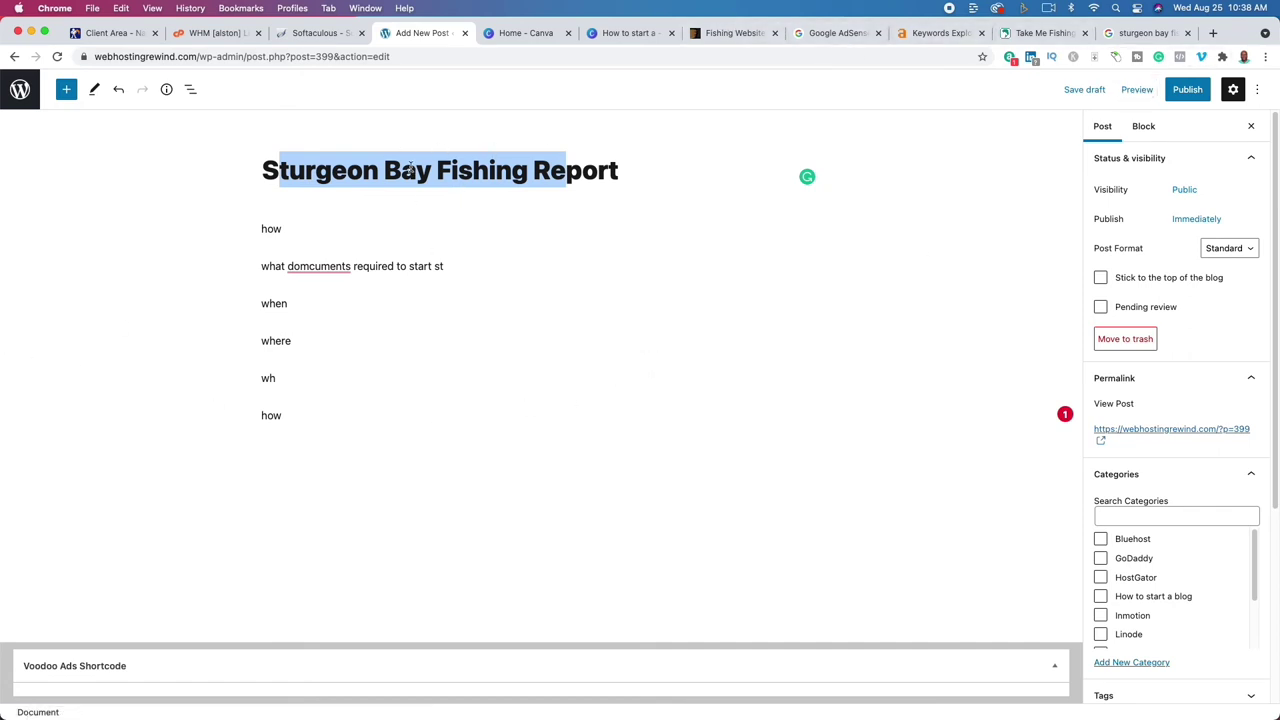
pyautogui.click(441, 178)
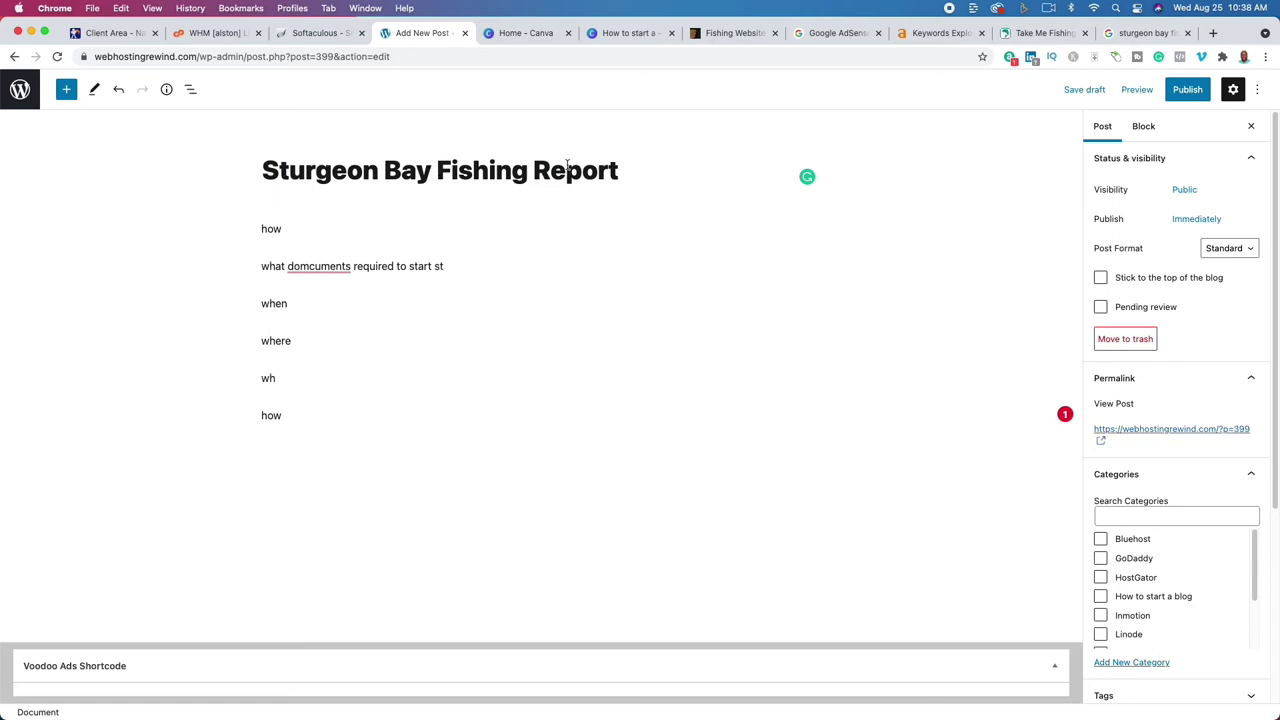
# In Ahrefs, look up matching terms for "bass fishing" and copy the keyword "bass fishing tips".
pyautogui.click(935, 33)
pyautogui.doubleClick(115, 113)
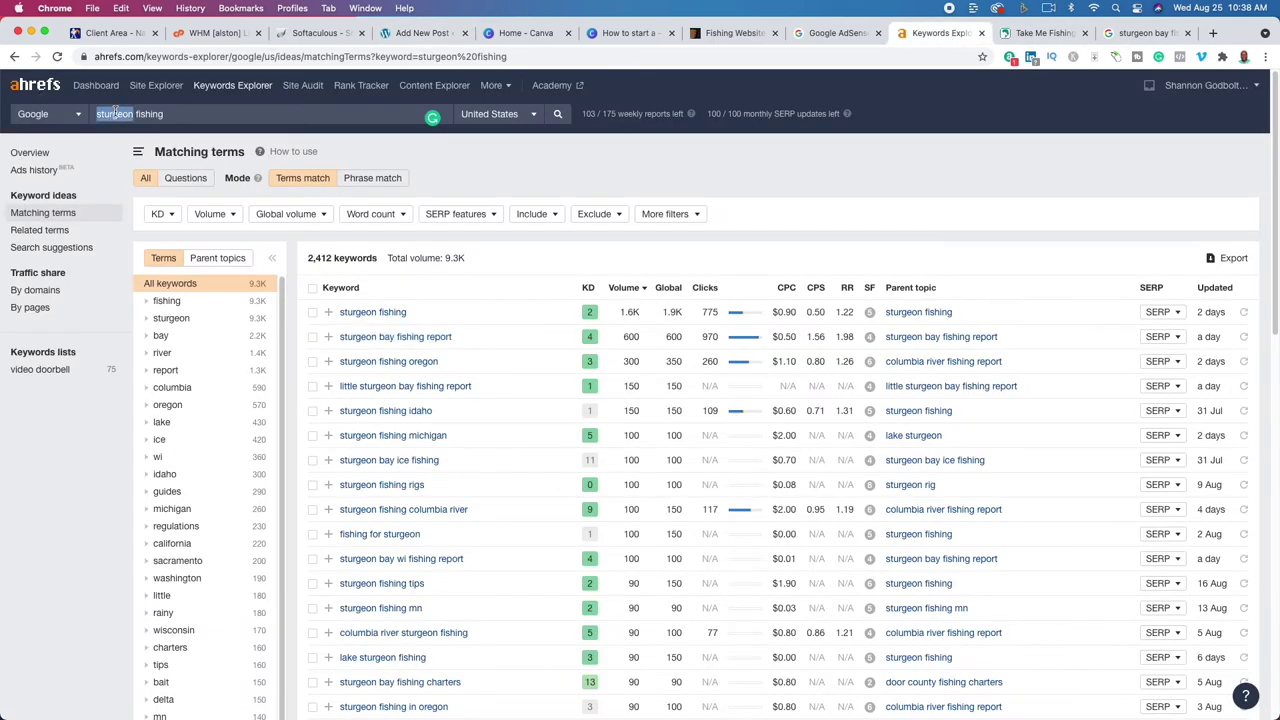
pyautogui.write('bass')
pyautogui.press('Return')
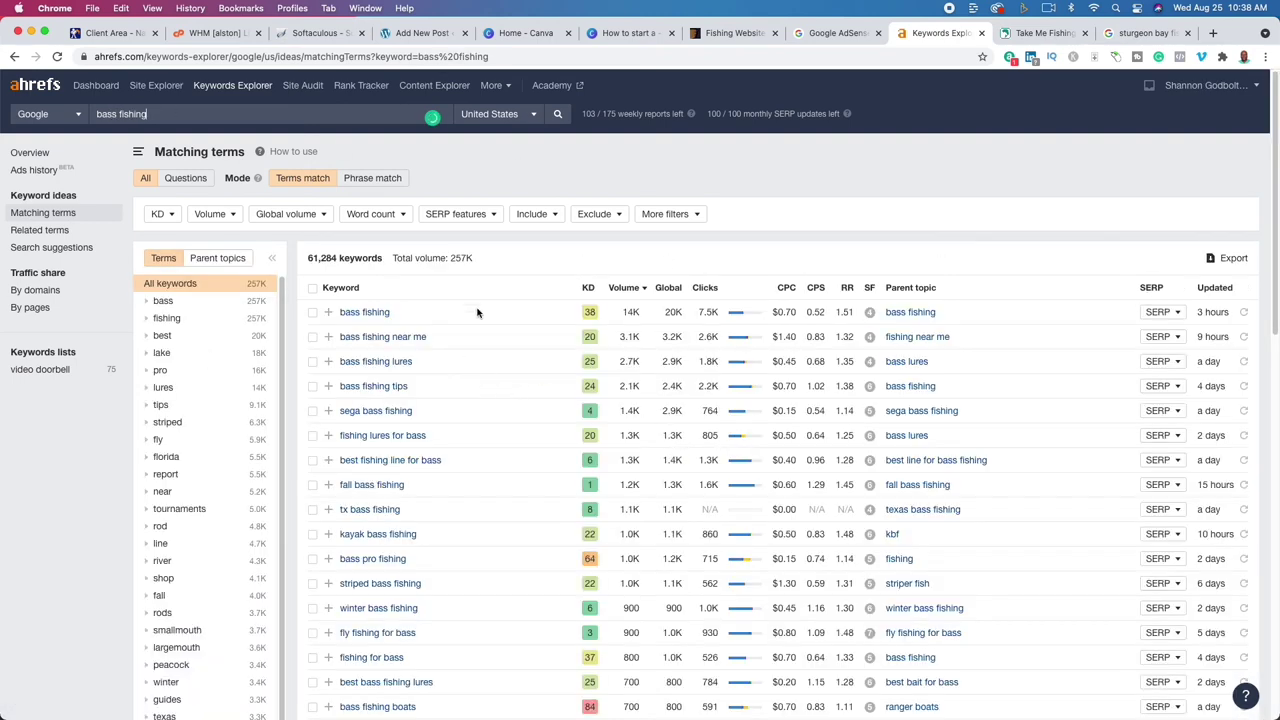
pyautogui.moveTo(407, 388); pyautogui.dragTo(338, 393)
pyautogui.press('cmd+c')
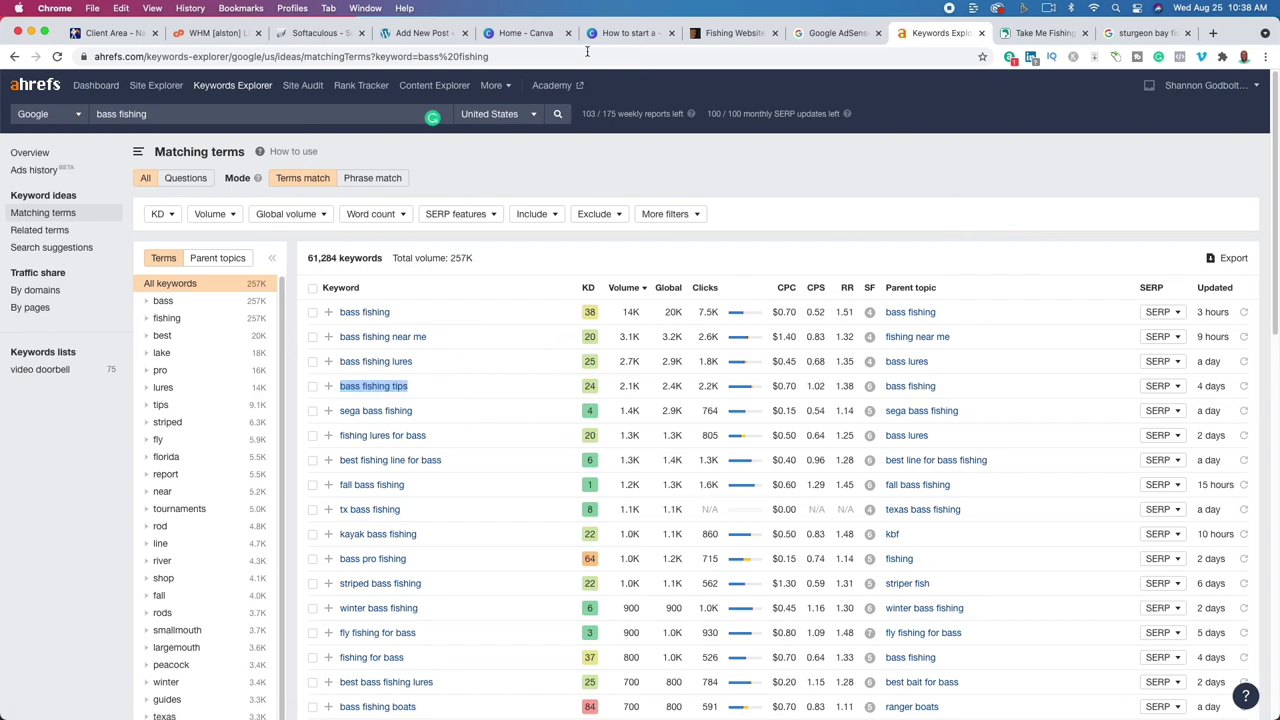
# Replace the title of the WordPress post with "bass fishing tips: Everything you nee to know".
pyautogui.click(424, 33)
pyautogui.moveTo(660, 174); pyautogui.dragTo(262, 172)
pyautogui.press('cmd+v')
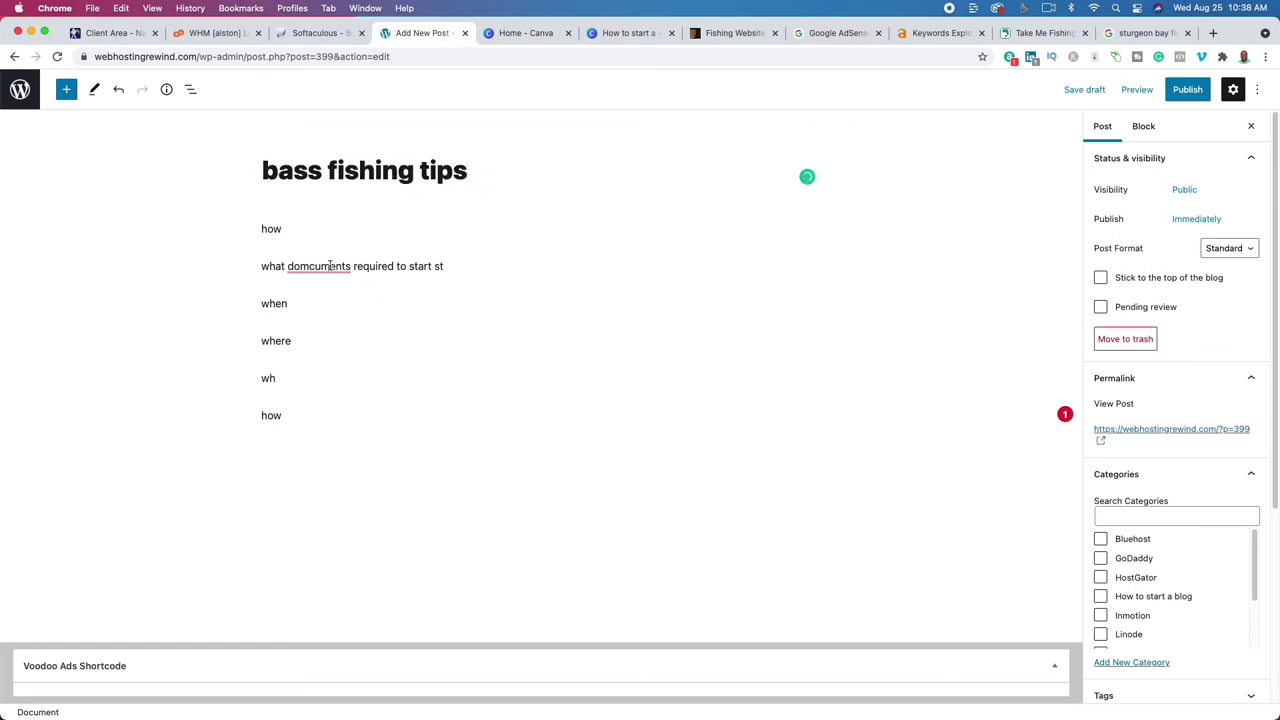
pyautogui.write(': Everyt')
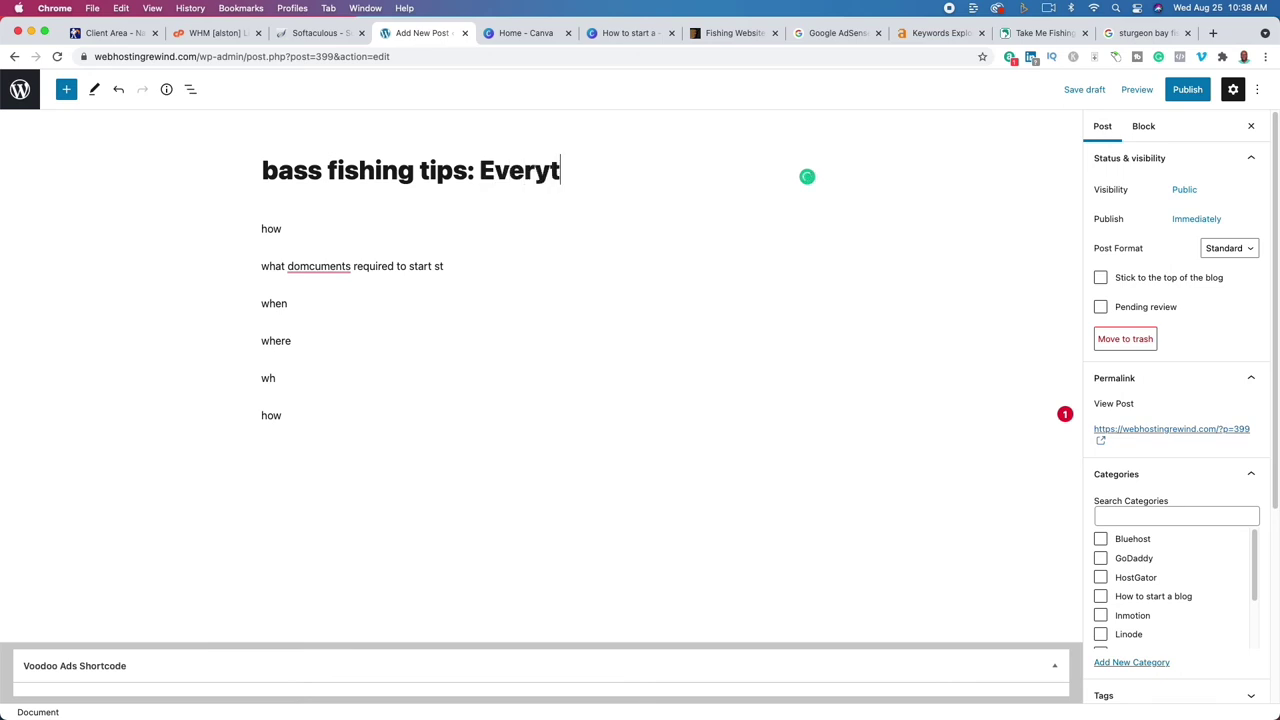
pyautogui.write('hing you nee to kn')
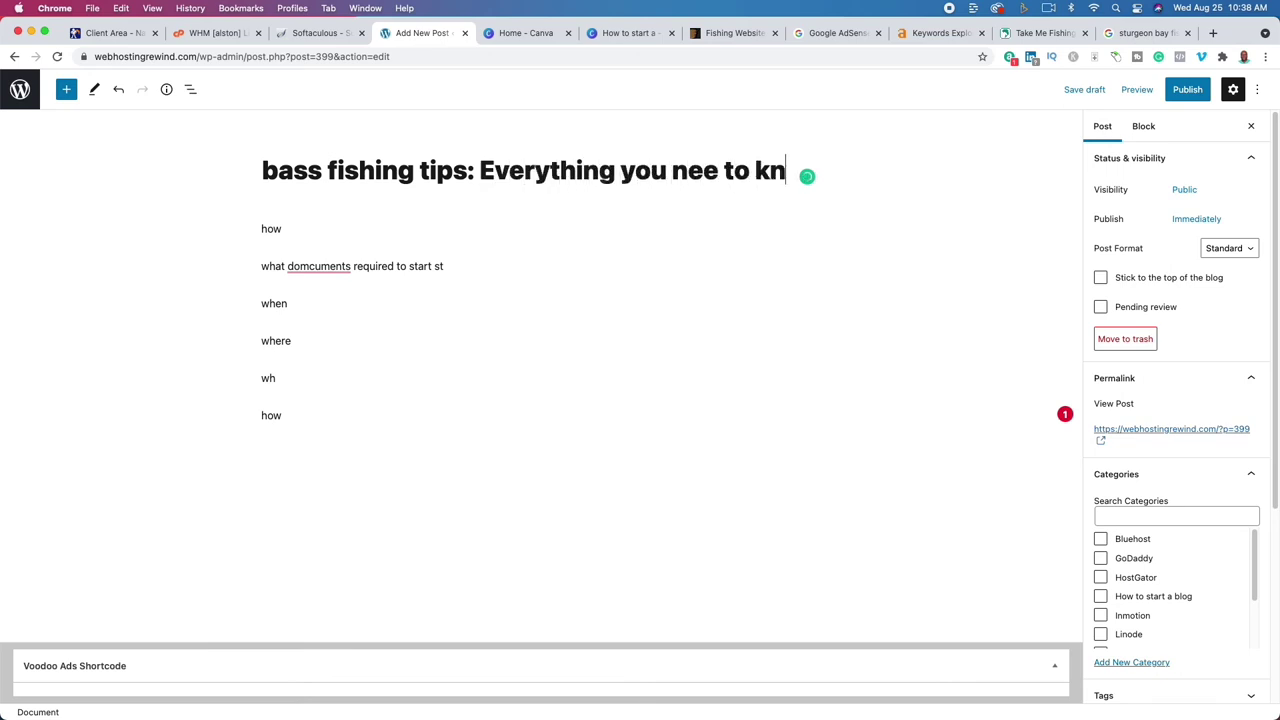
pyautogui.write('ow')
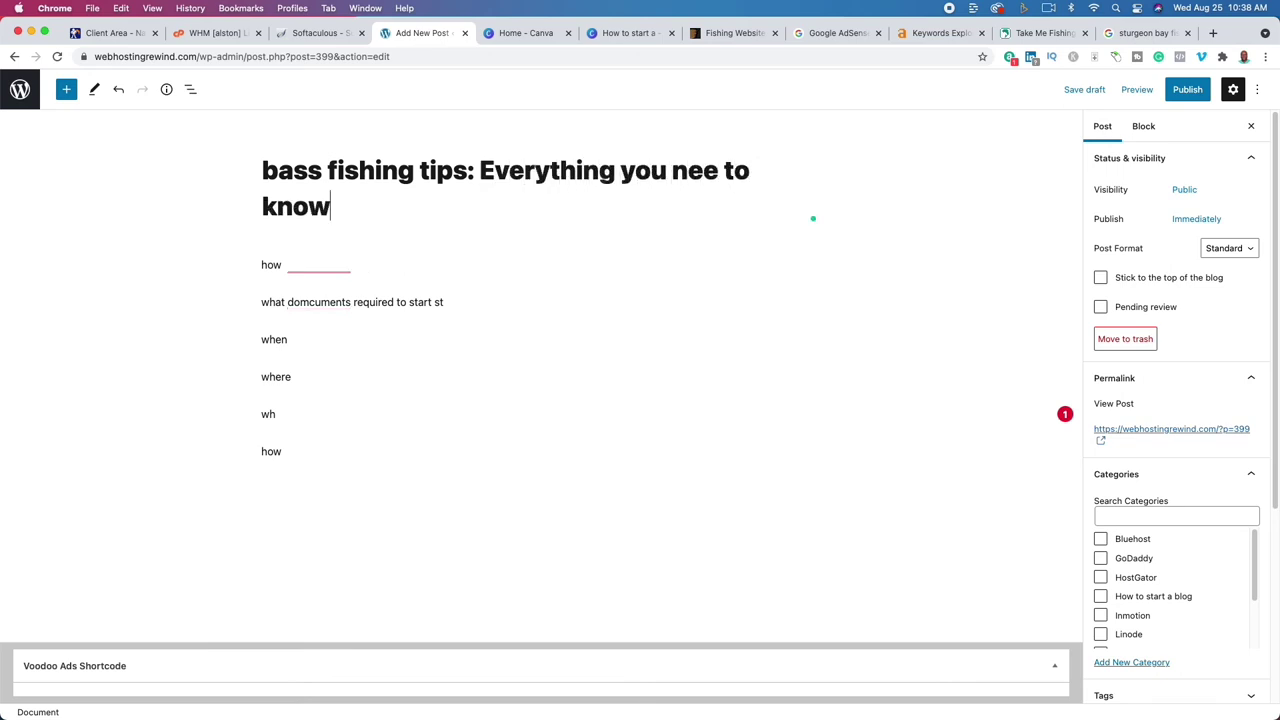
# Complete the first paragraph as "how to start bass fishing".
pyautogui.click(293, 265)
pyautogui.write('tio')
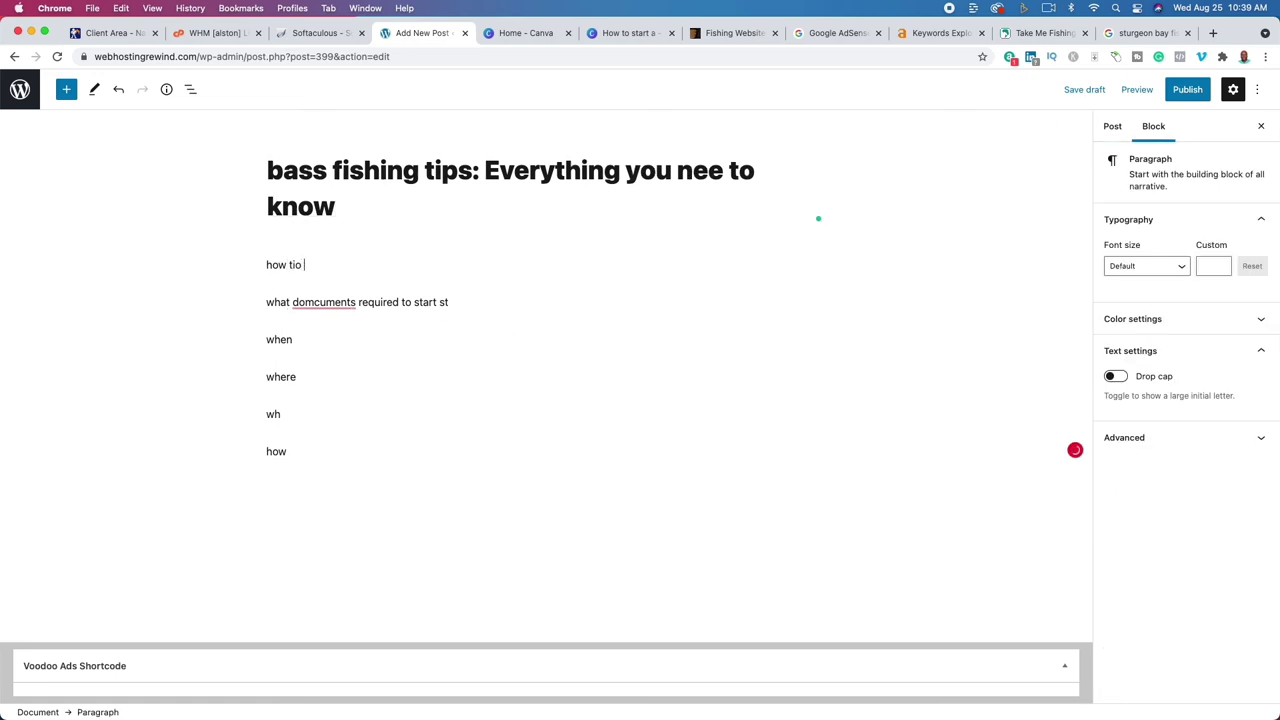
pyautogui.press('BackSpace')
pyautogui.press('BackSpace')
pyautogui.press('BackSpace')
pyautogui.write('o start bass fishing')
# Rewrite the second paragraph as "what reels are needde to start bass fishing".
pyautogui.moveTo(296, 302)
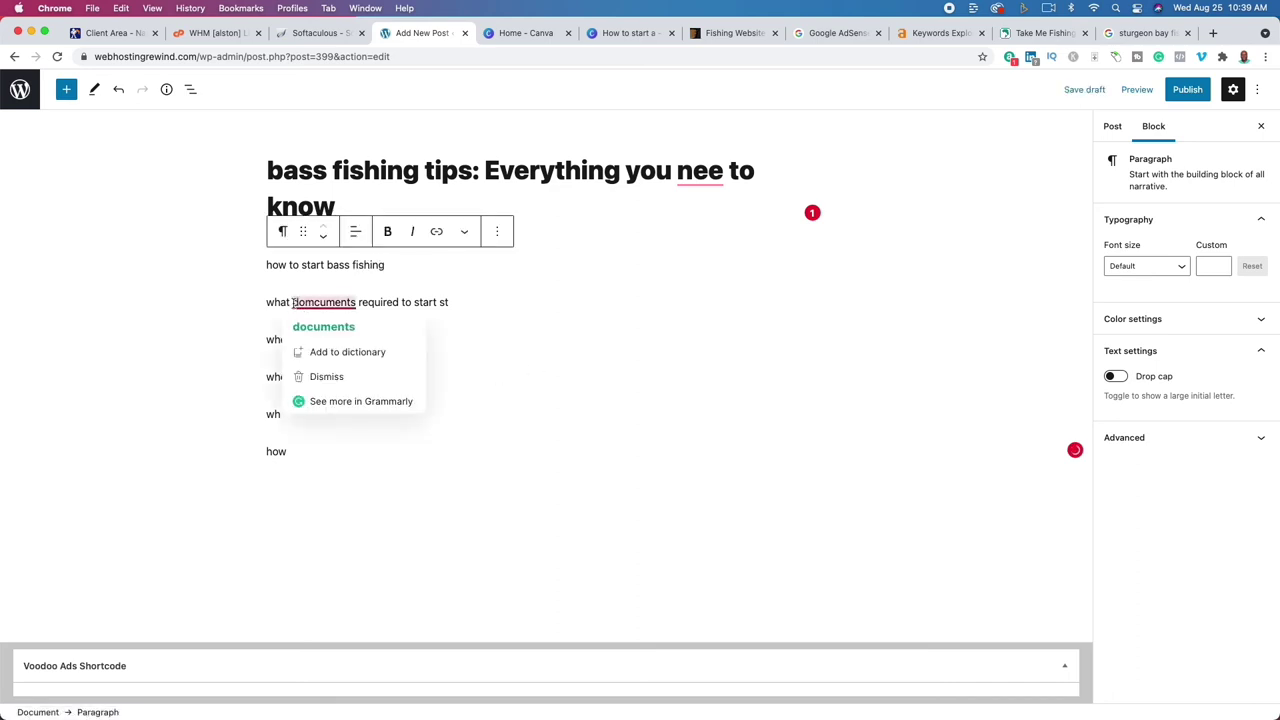
pyautogui.moveTo(292, 302); pyautogui.dragTo(454, 302)
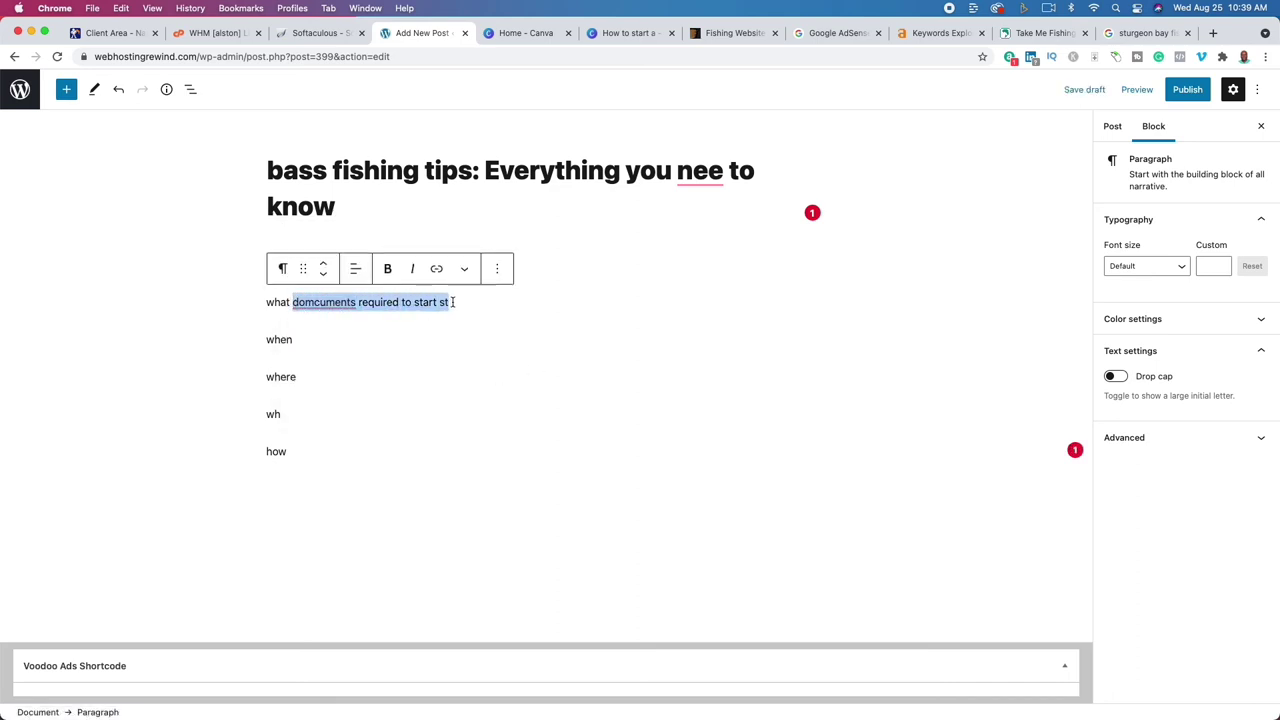
pyautogui.write('reels are needd')
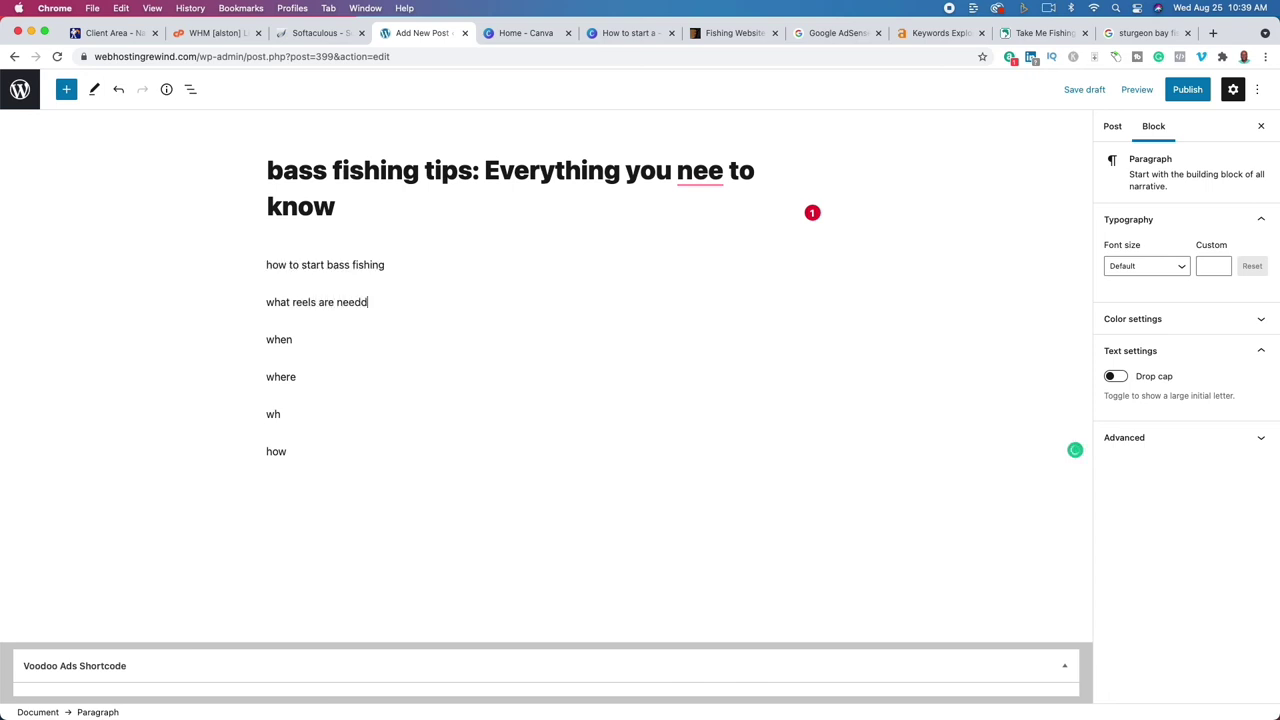
pyautogui.write('tart bass fishing')
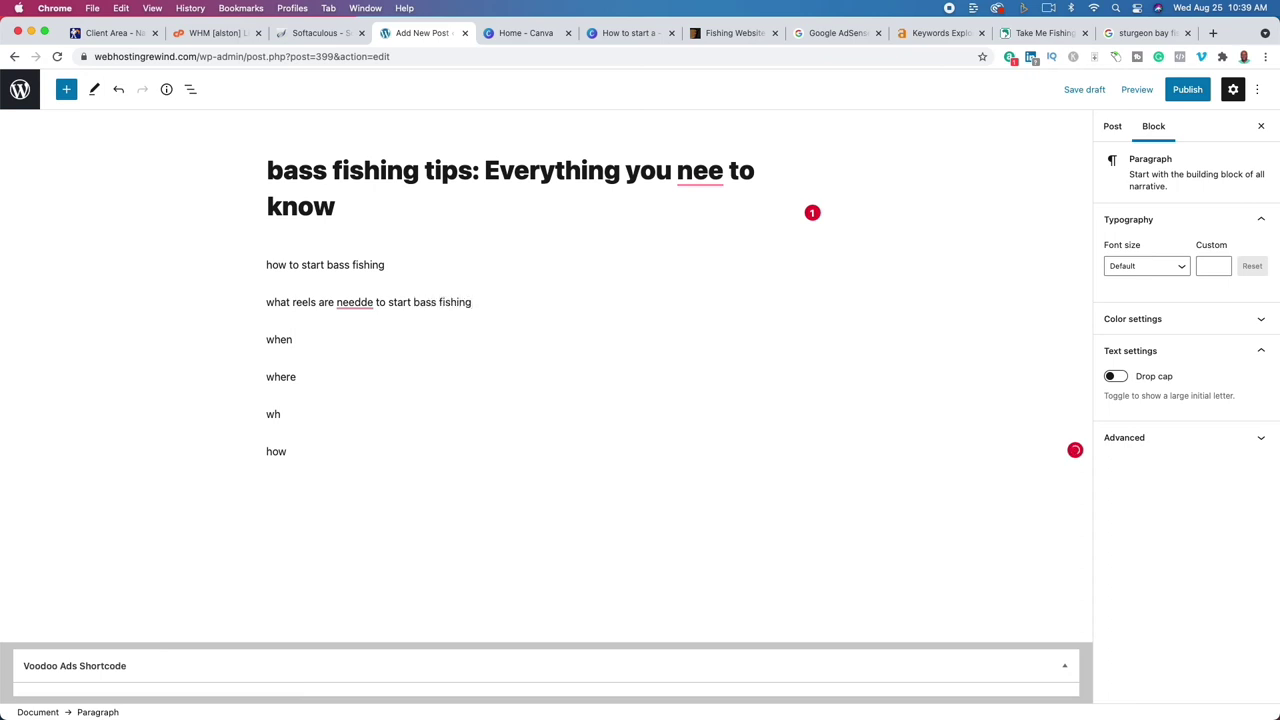
# Copy "bass fishing tips" from the post title and search Google for it.
pyautogui.moveTo(700, 176)
pyautogui.moveTo(527, 366)
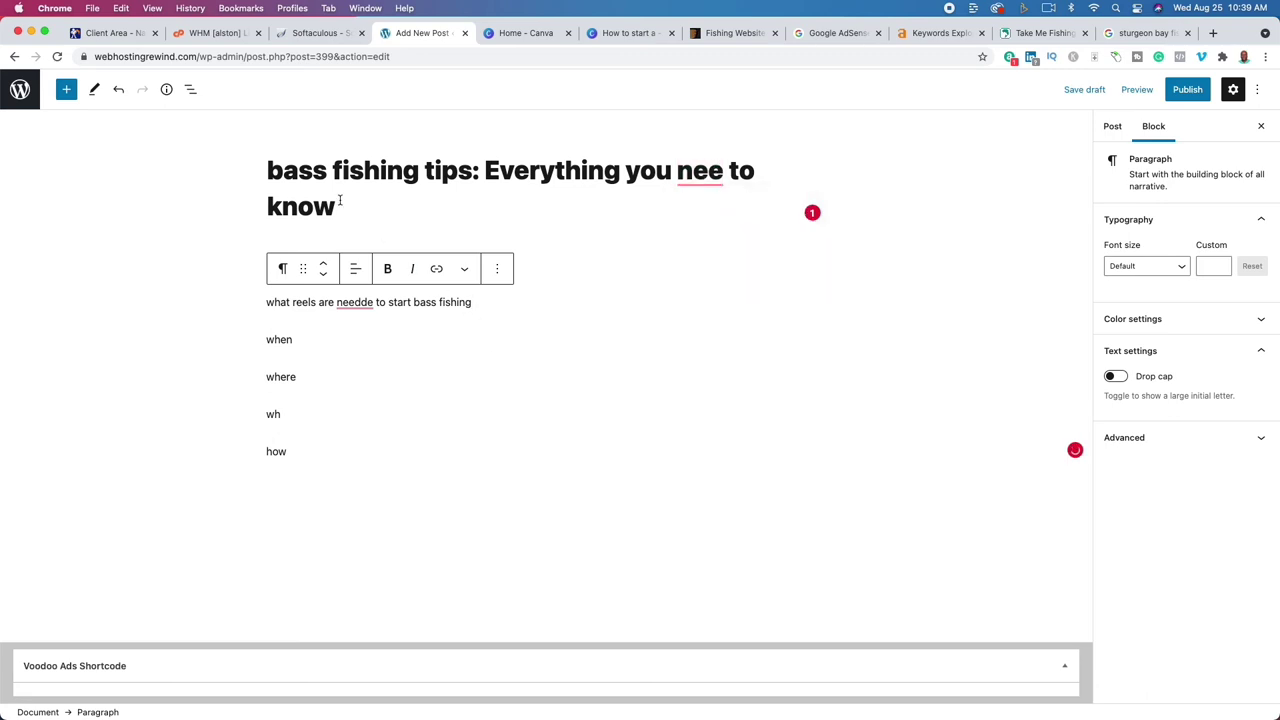
pyautogui.moveTo(268, 172); pyautogui.dragTo(467, 170)
pyautogui.press('super+c')
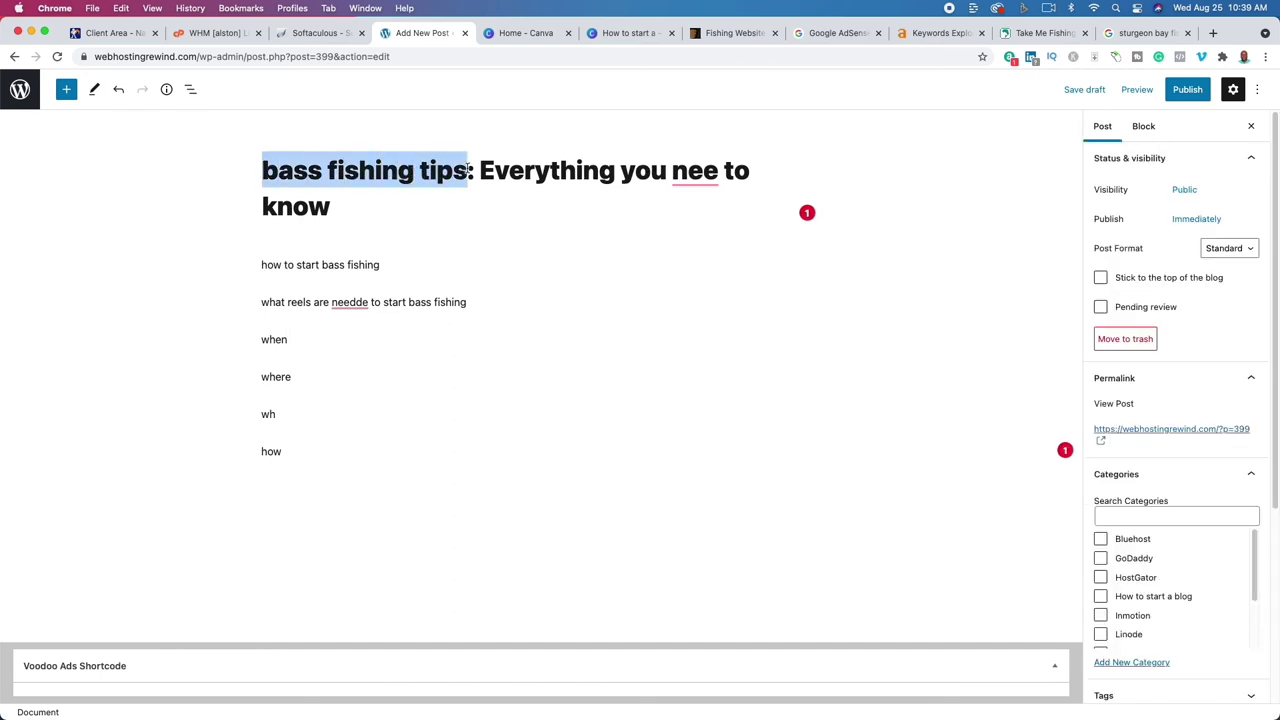
pyautogui.click(1157, 33)
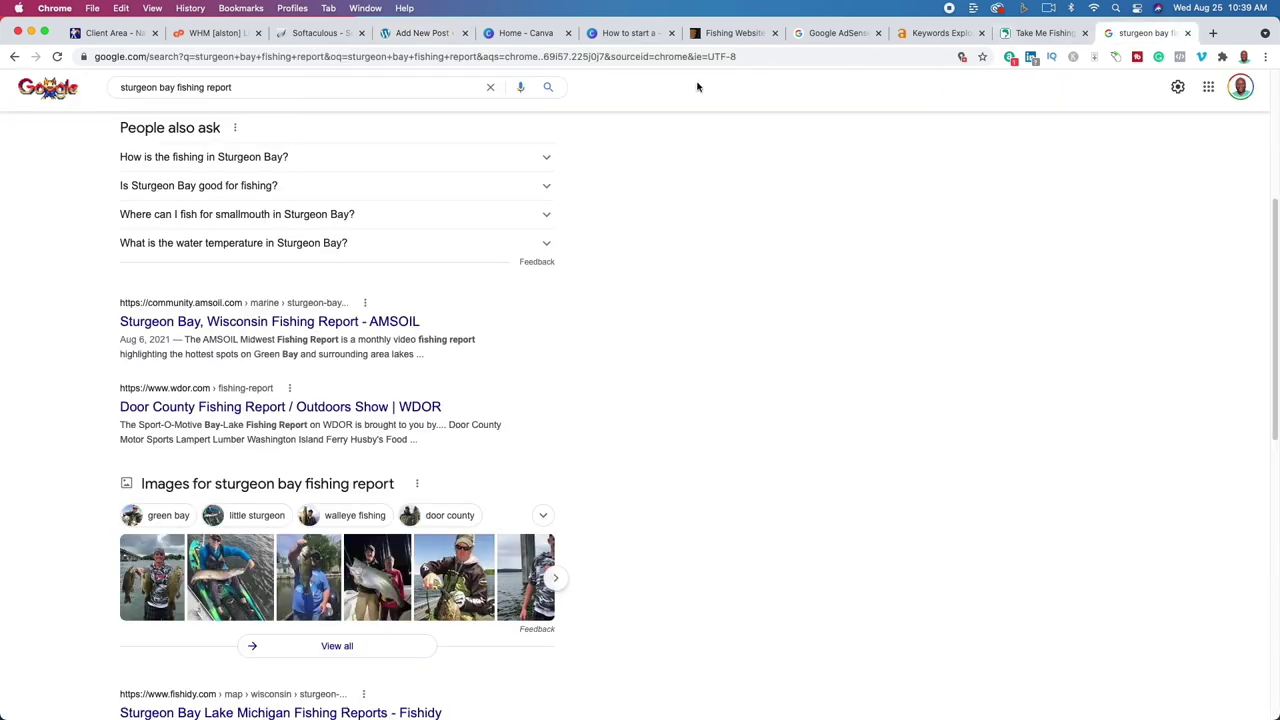
pyautogui.click(430, 56)
pyautogui.press('super+v')
pyautogui.press('Return')
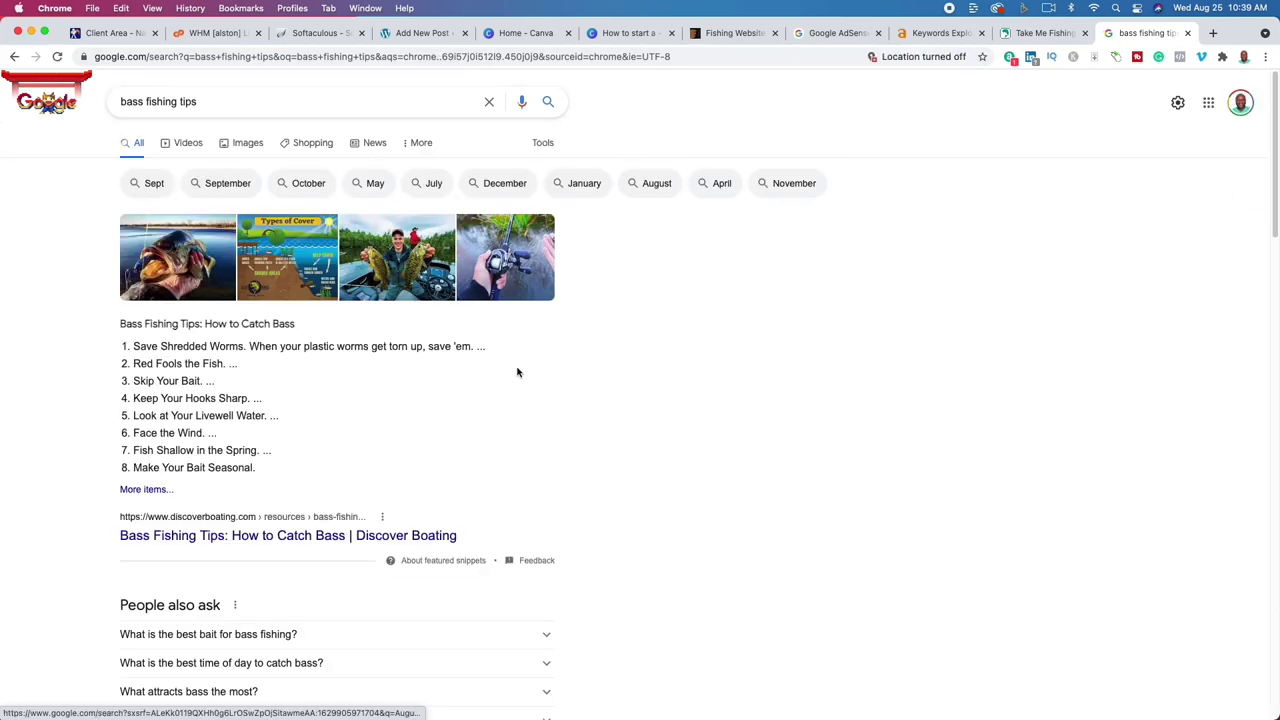
# Open the Discover Boating result "Bass Fishing Tips: How to Catch Bass" in a new tab and switch to it.
pyautogui.scroll(-3, 519, 370)
pyautogui.rightClick(160, 404)
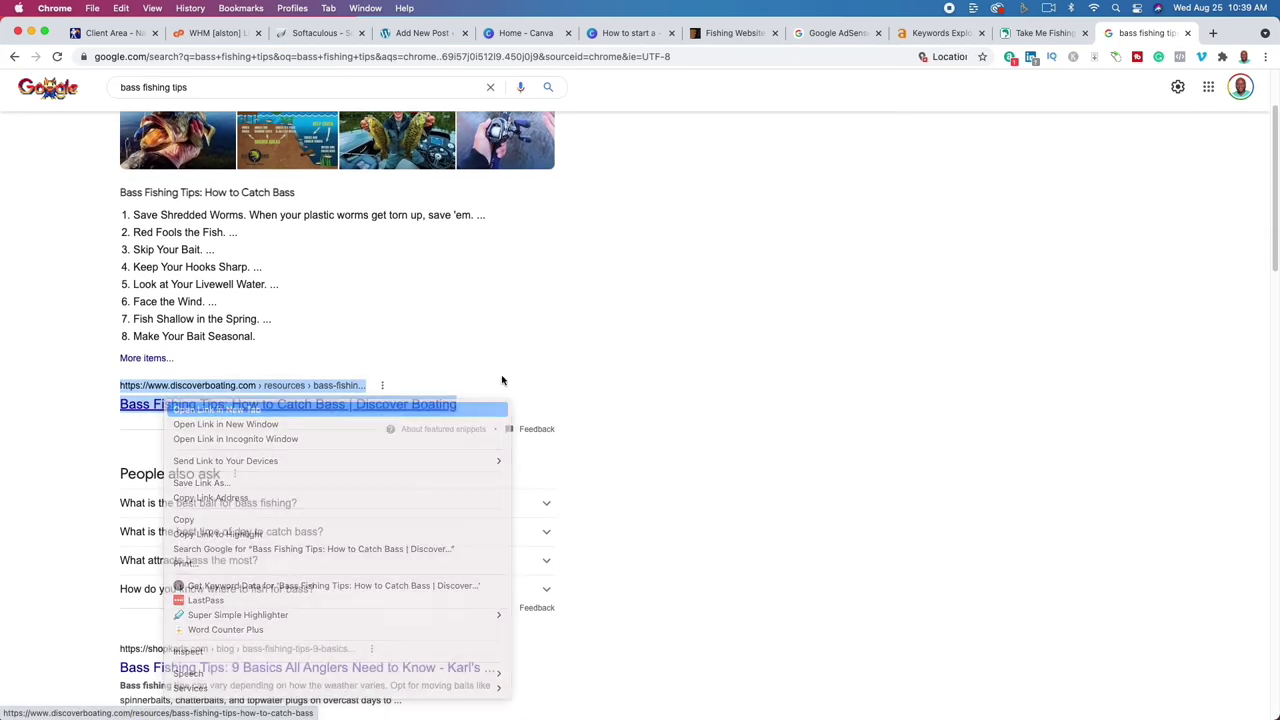
pyautogui.click(380, 407)
pyautogui.click(1150, 33)
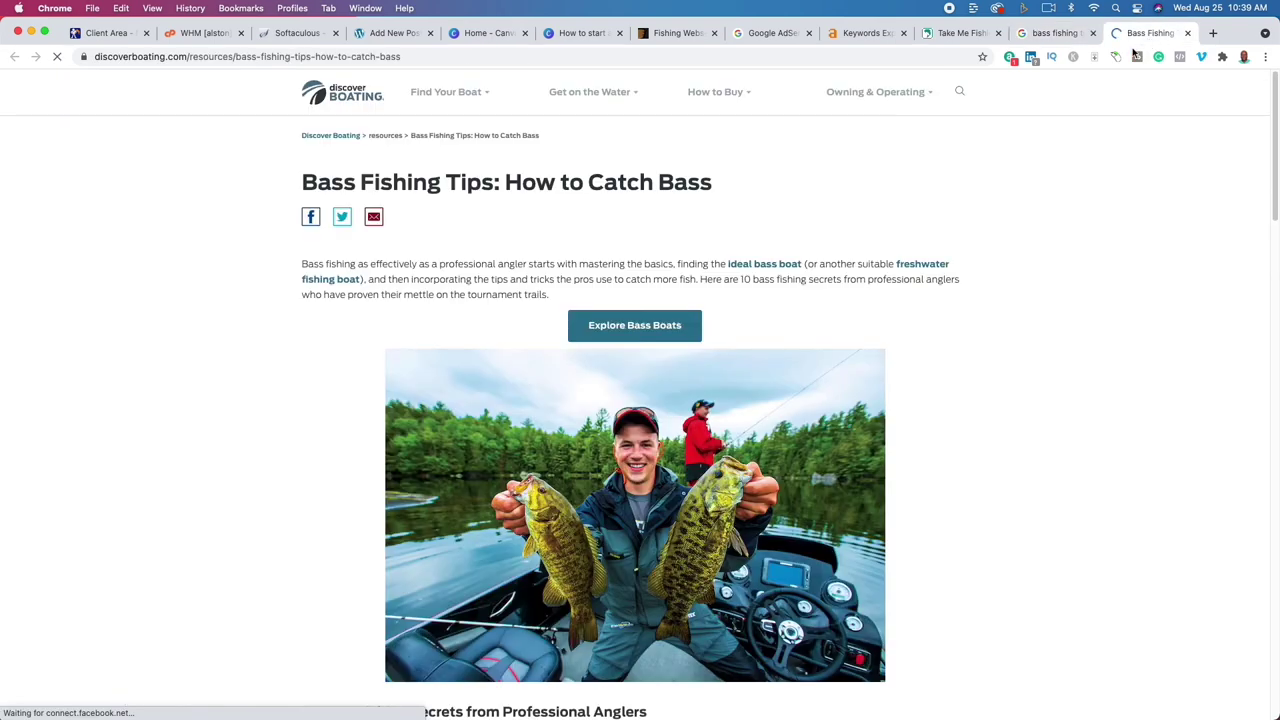
# Check the word count of the full Discover Boating article and look through its numbered bass fishing tips.
pyautogui.moveTo(311, 185); pyautogui.dragTo(771, 470)
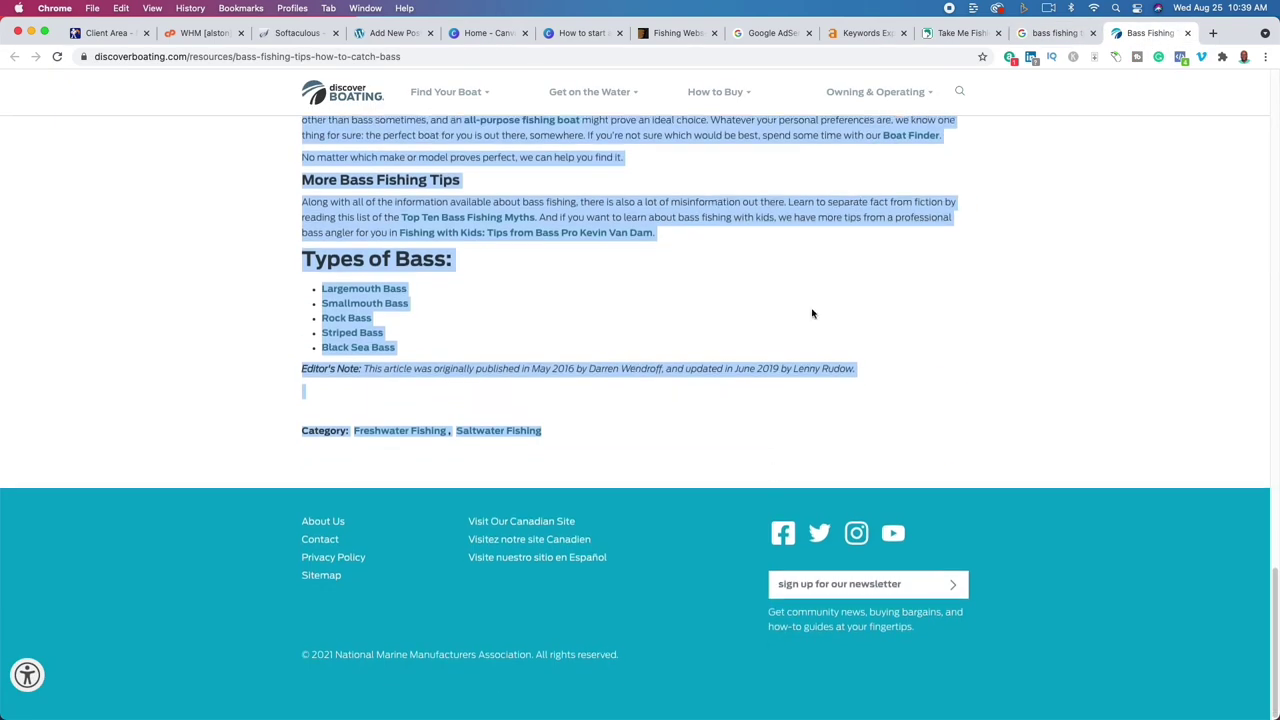
pyautogui.rightClick(680, 132)
pyautogui.click(736, 280)
pyautogui.click(640, 296)
pyautogui.scroll(20, 929, 360)
pyautogui.click(940, 384)
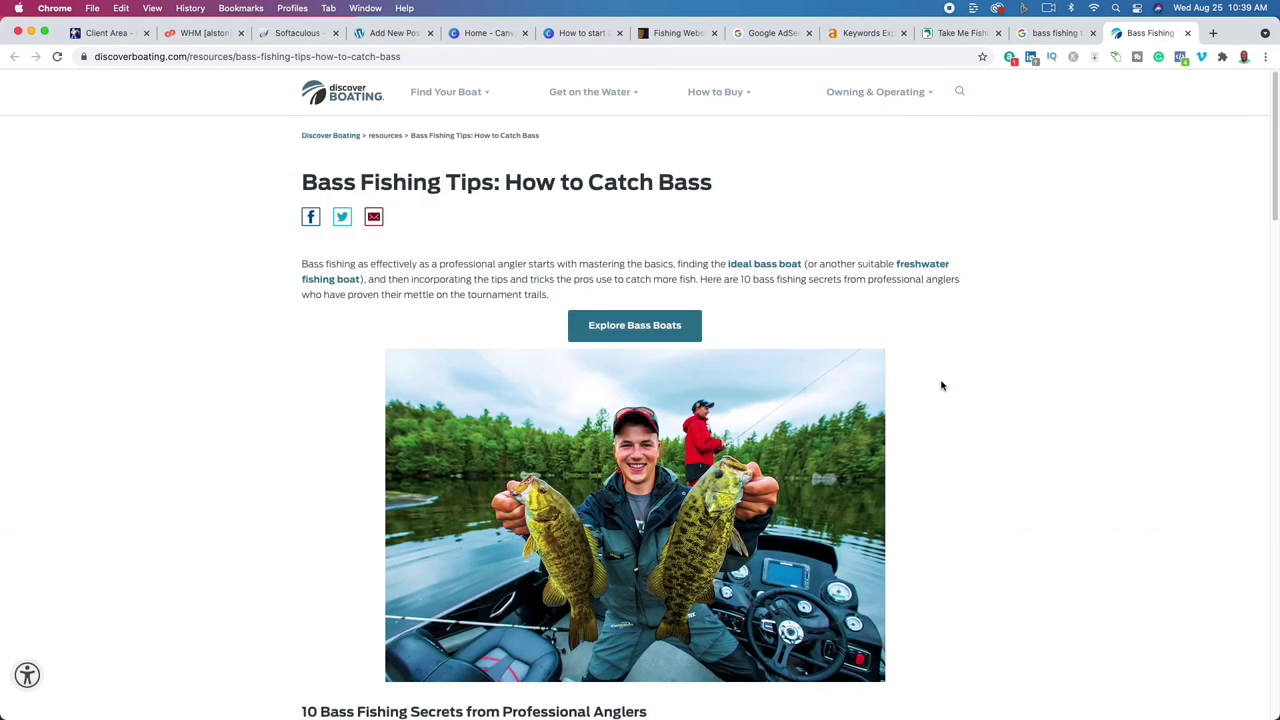
pyautogui.scroll(-7, 882, 444)
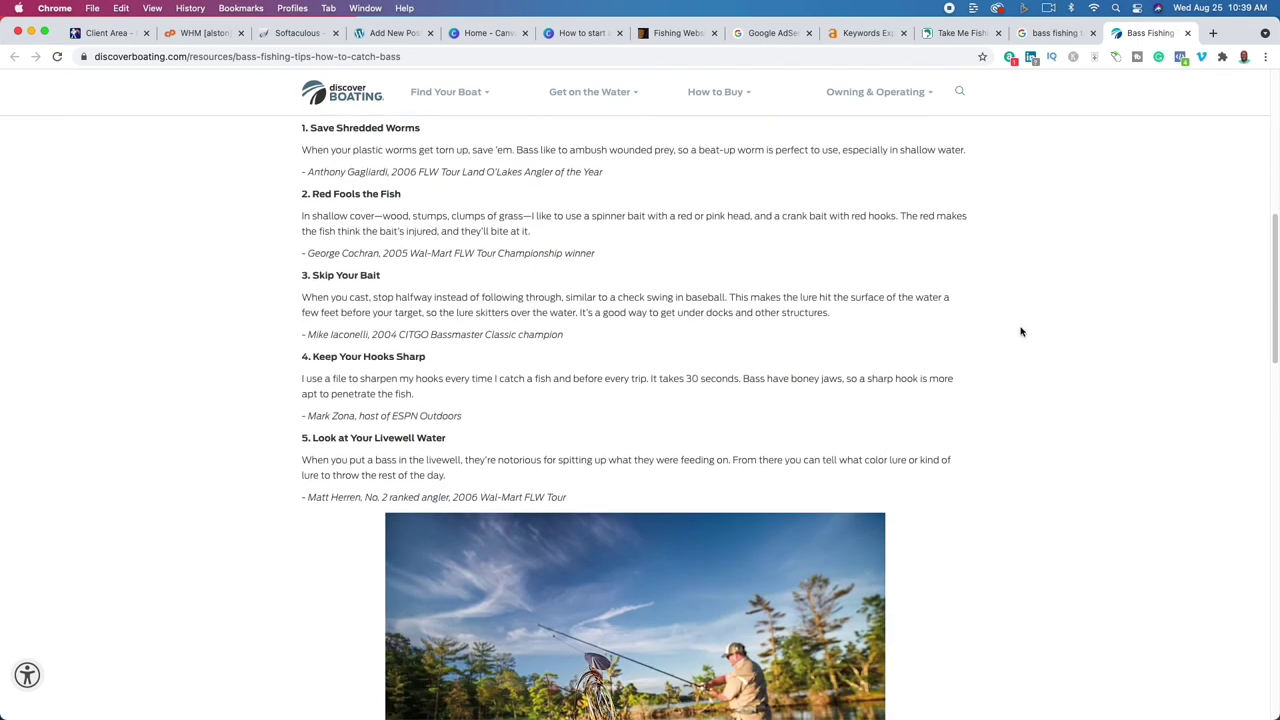
# In the WordPress post, convert the paragraph about reels for bass fishing into a heading.
pyautogui.click(411, 34)
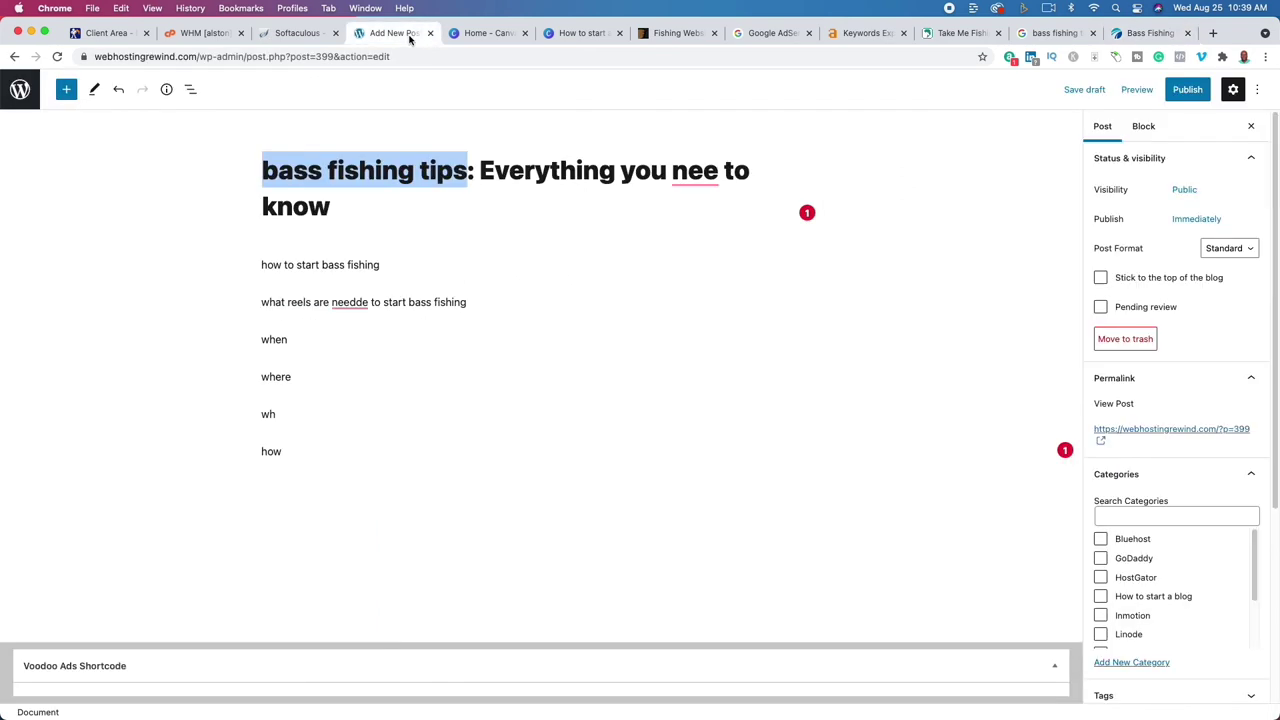
pyautogui.click(333, 373)
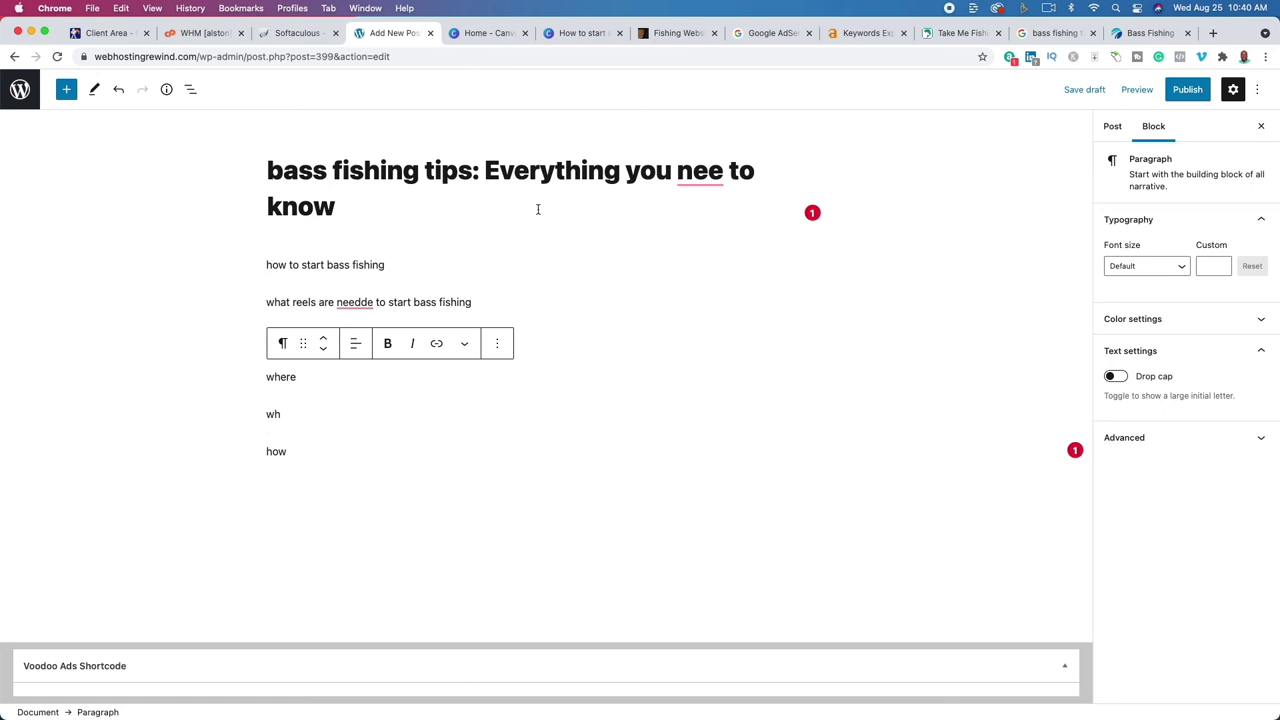
pyautogui.doubleClick(450, 302)
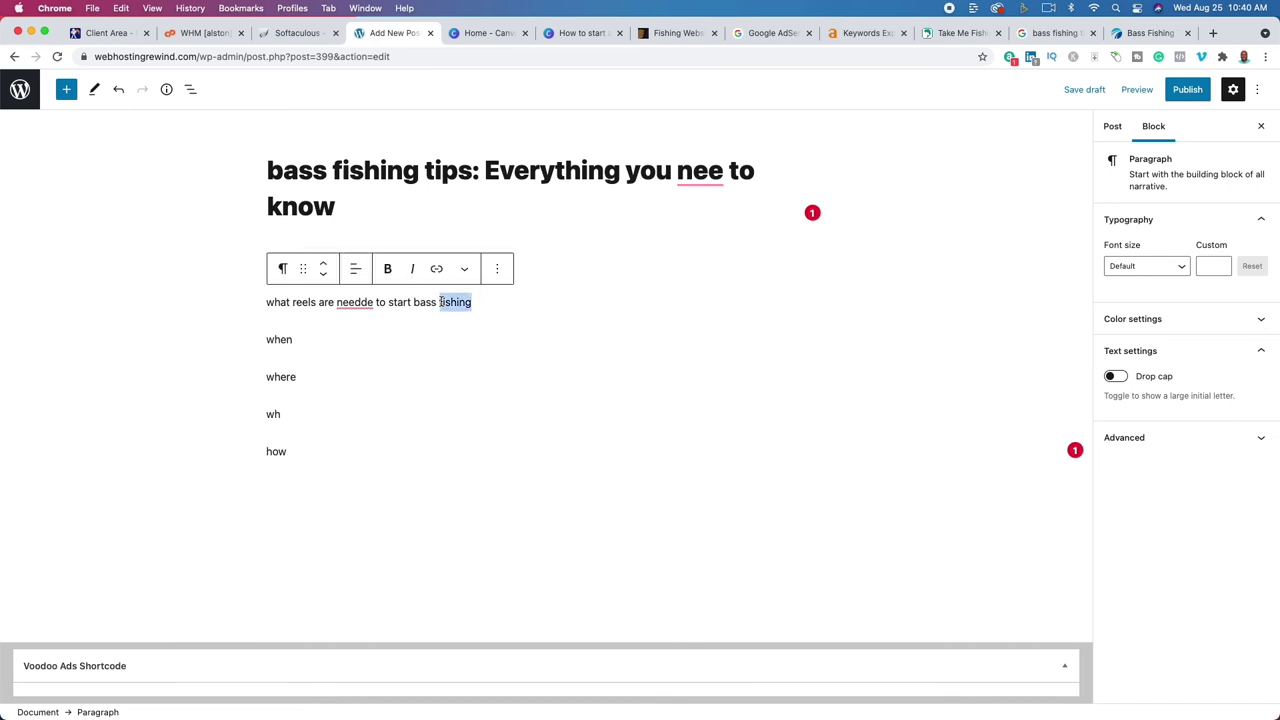
pyautogui.moveTo(450, 302); pyautogui.dragTo(234, 270)
pyautogui.click(283, 268)
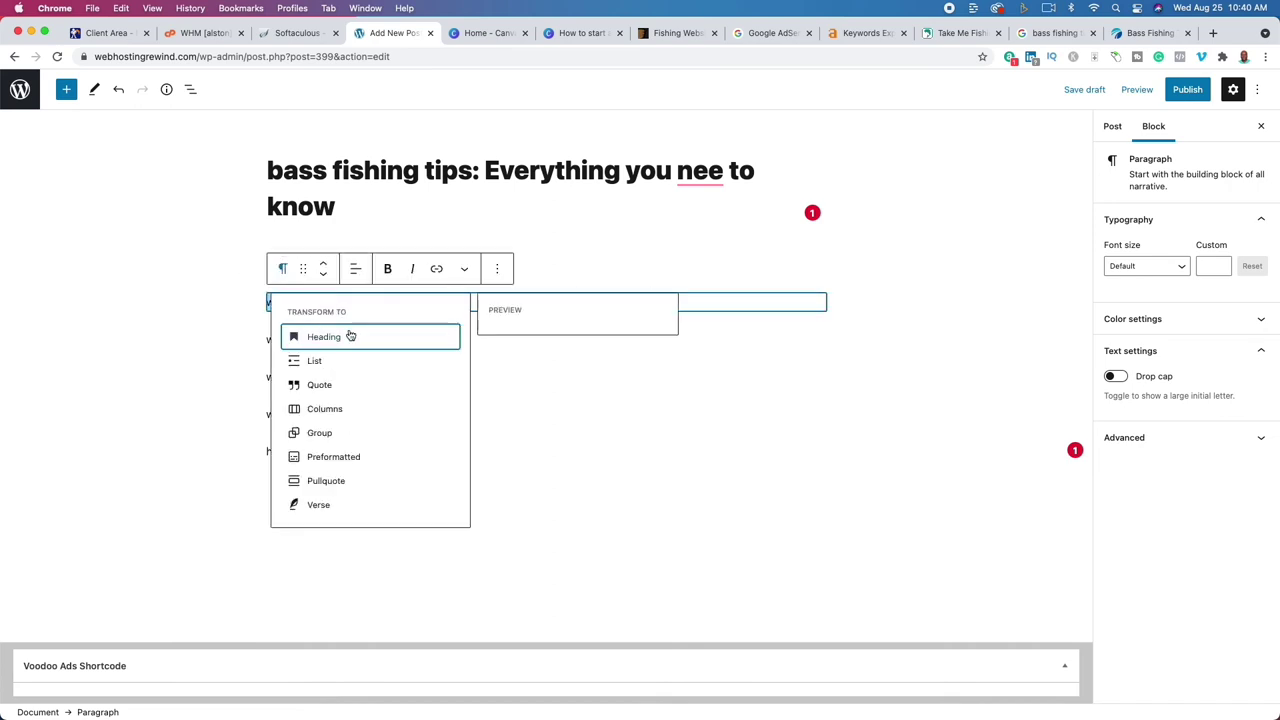
pyautogui.click(323, 334)
# Add a paragraph below the reels heading reading "The best reels for bass fishing are".
pyautogui.click(678, 309)
pyautogui.press('Return')
pyautogui.write('The ')
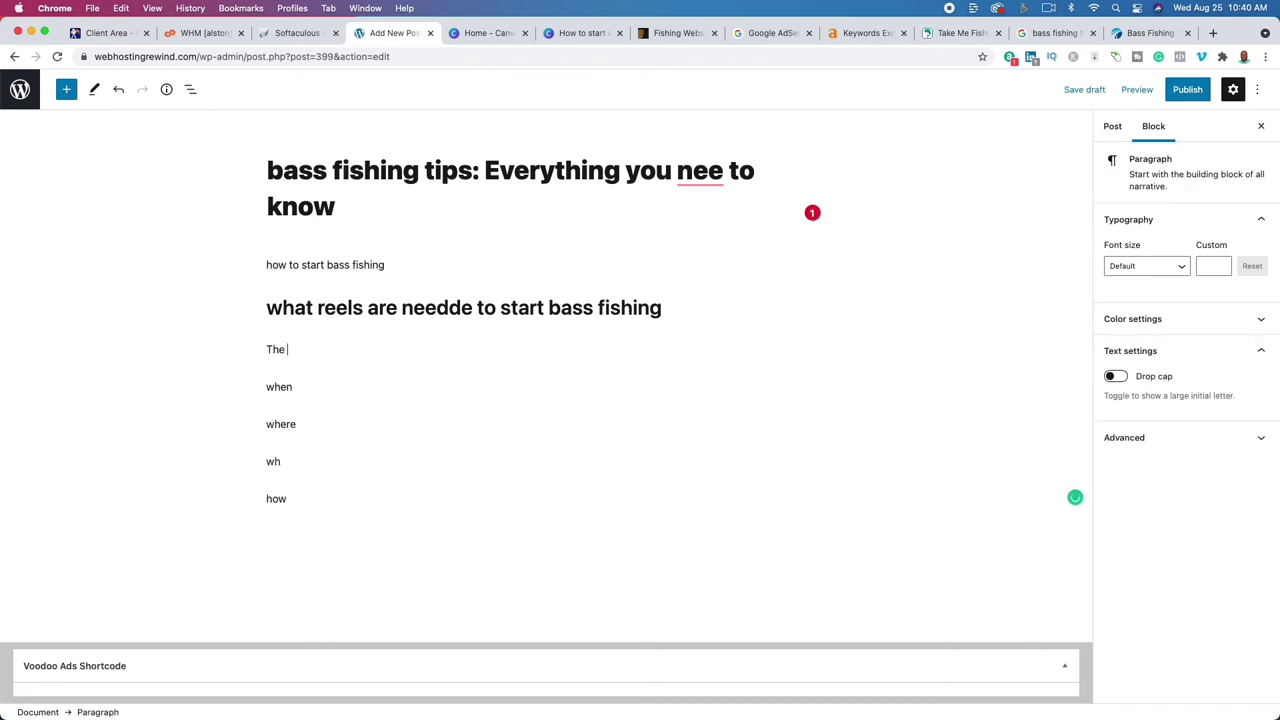
pyautogui.write('best reels for bass fishing are')
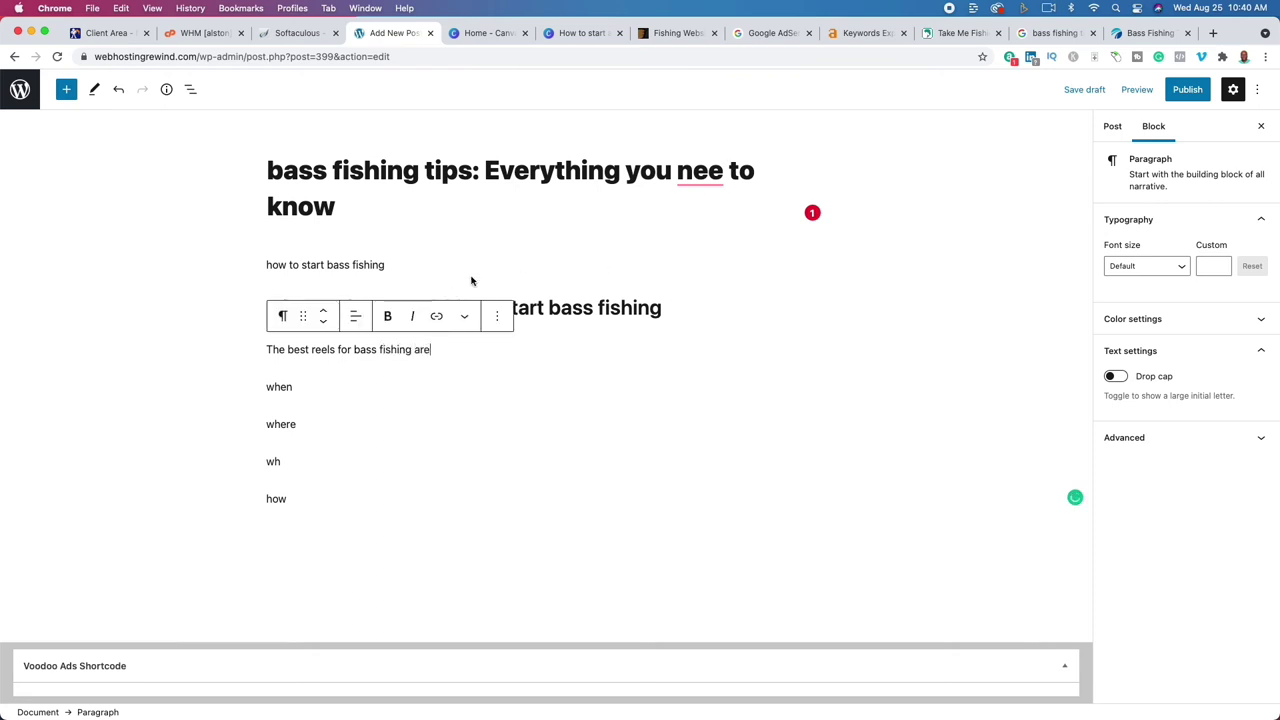
# Shorten the misspelled word "needde" in the reels heading to "need".
pyautogui.click(584, 312)
pyautogui.moveTo(449, 309); pyautogui.dragTo(466, 309)
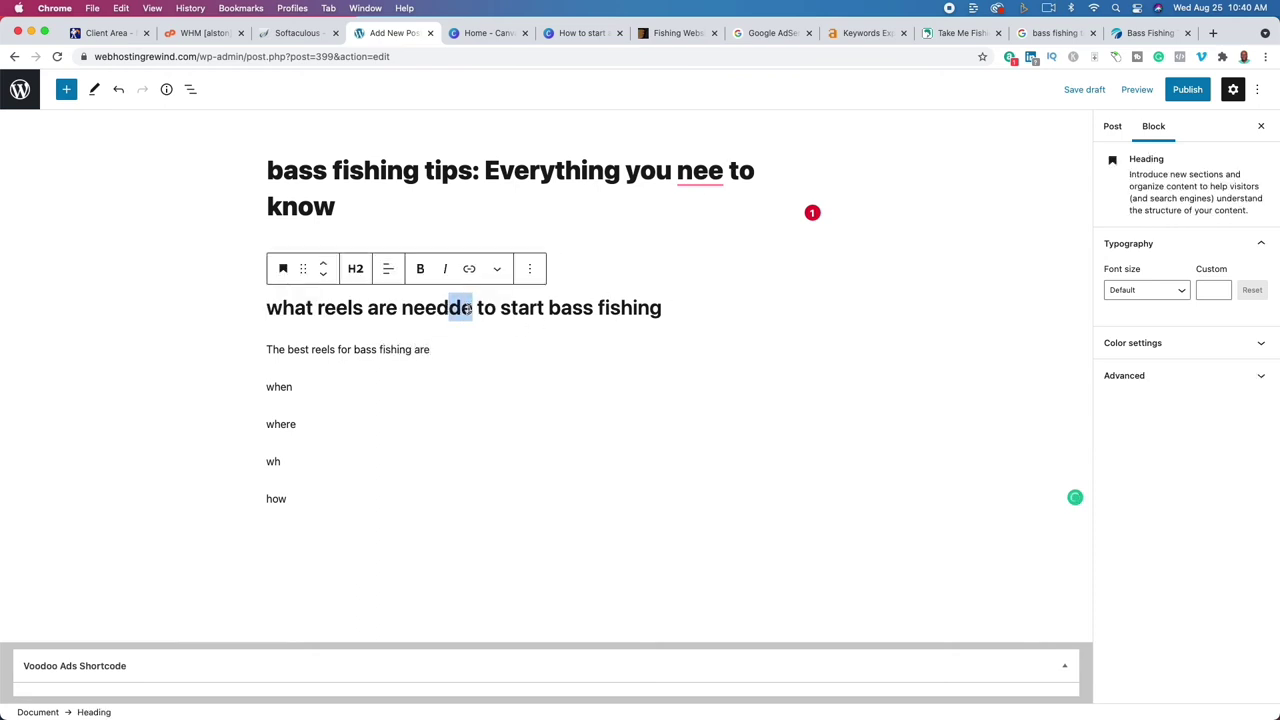
pyautogui.press('BackSpace')
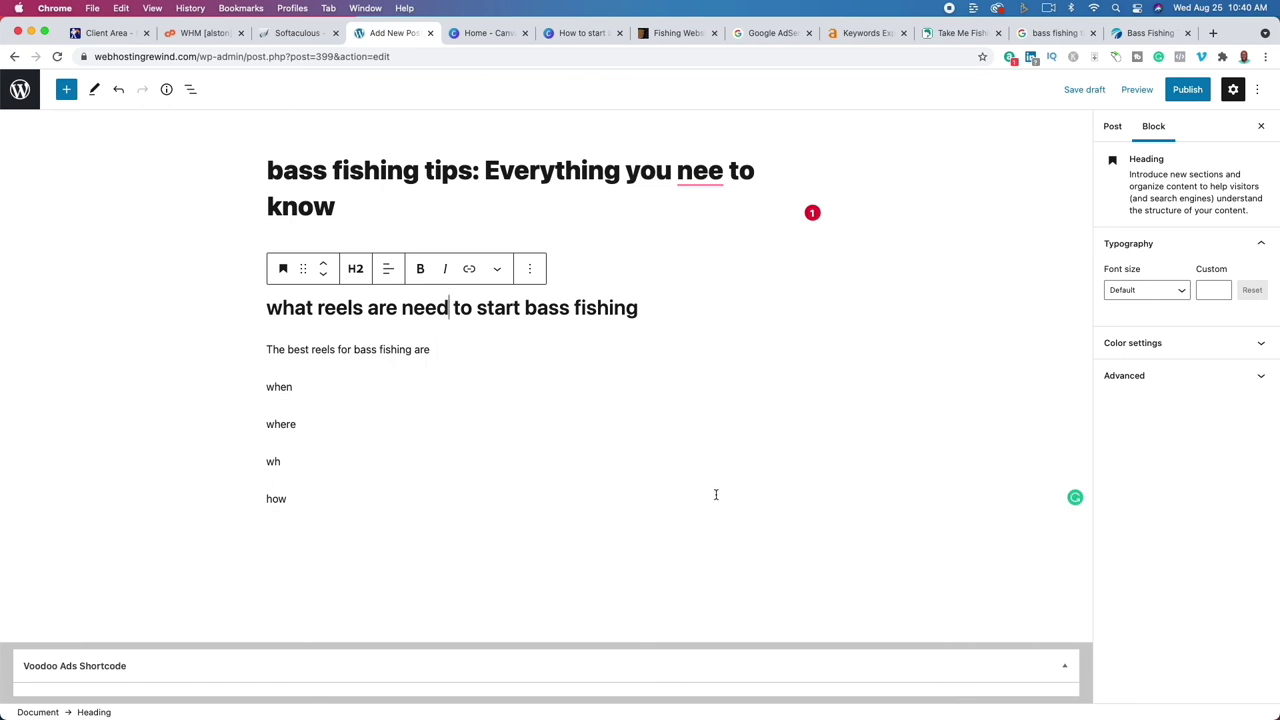
# Switch to the Canva presentation and show slide 4 with steps 9 to 12.
pyautogui.click(560, 35)
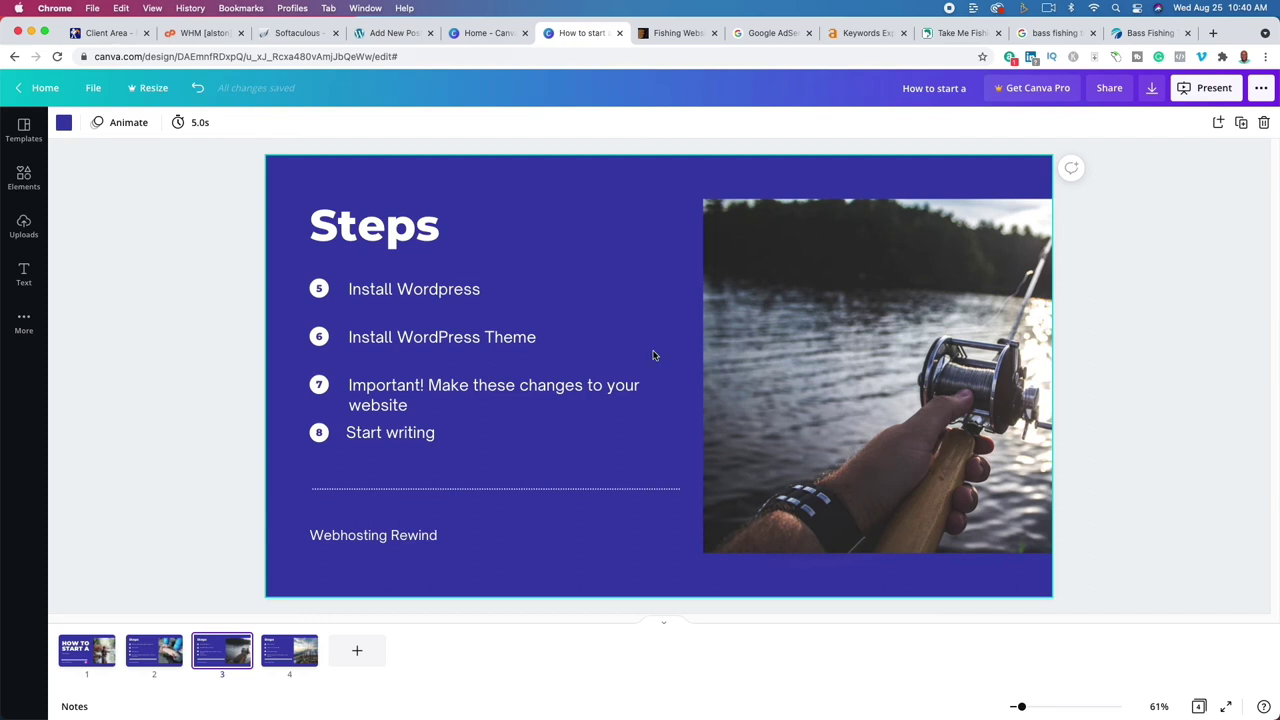
pyautogui.click(278, 650)
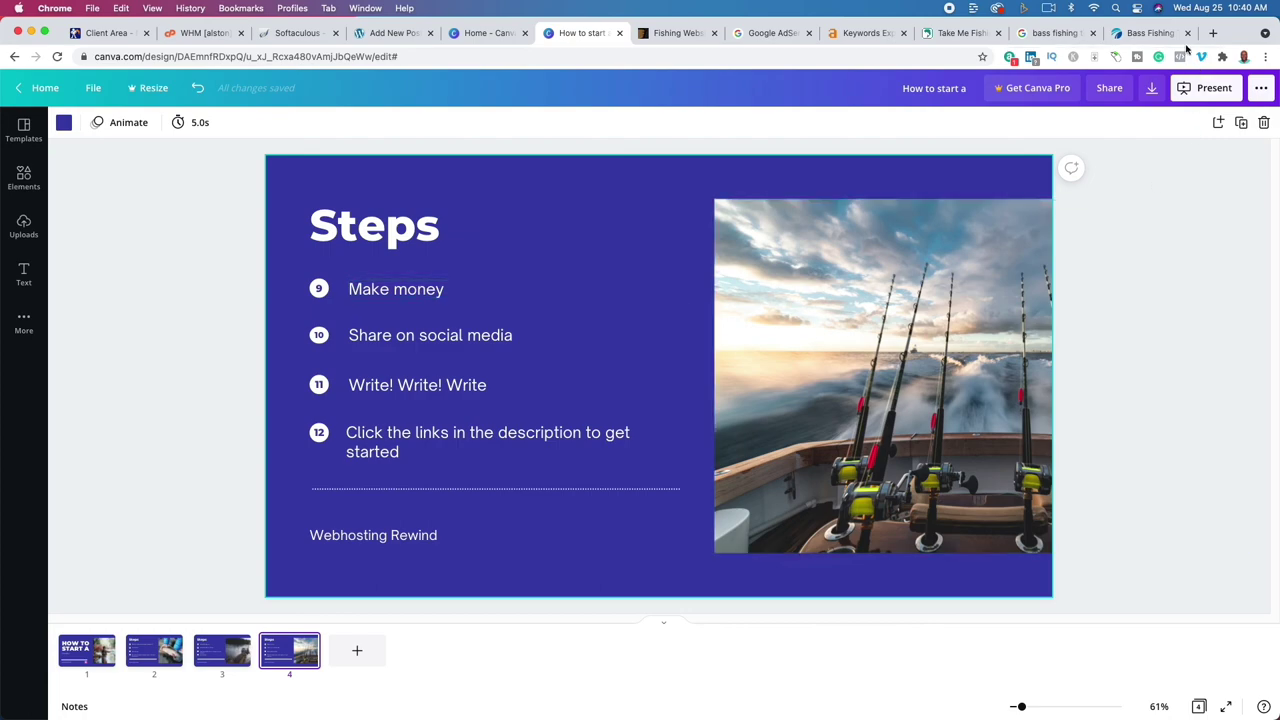
# Look through the full Discover Boating article and the Take Me Fishing blog page as example fishing sites.
pyautogui.click(1150, 33)
pyautogui.scroll(-5, 655, 400)
pyautogui.scroll(-15, 655, 400)
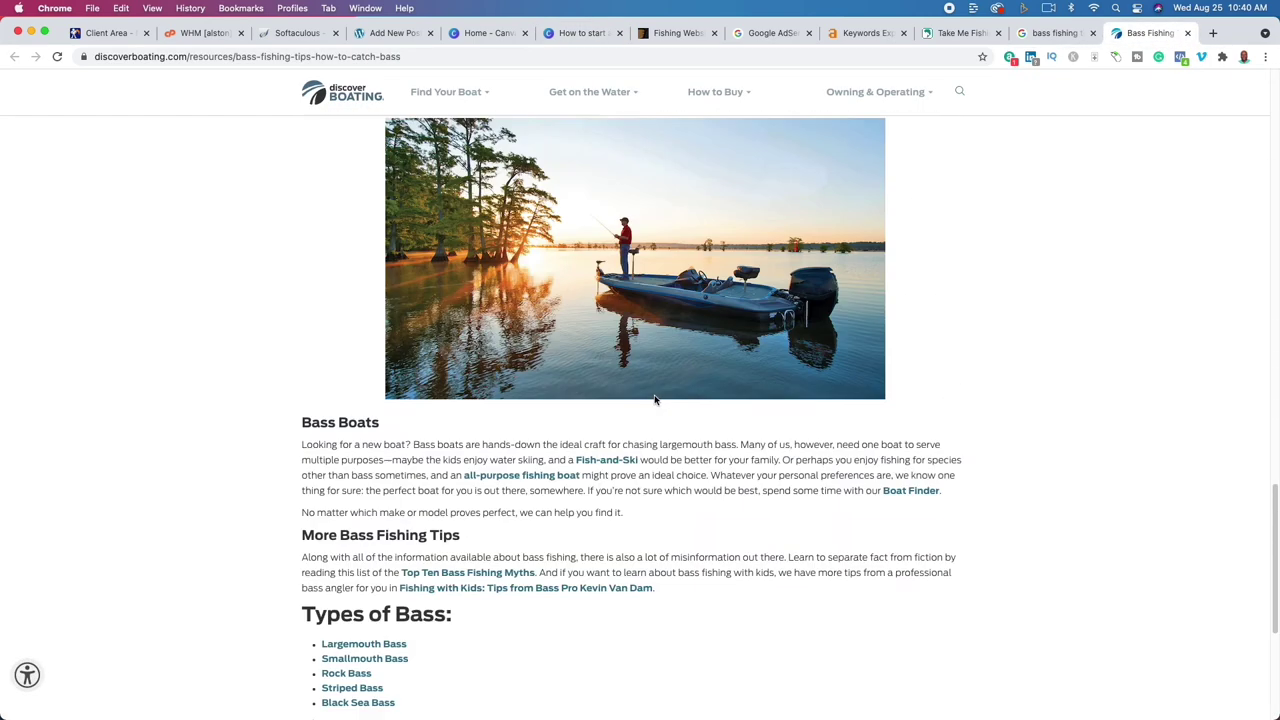
pyautogui.scroll(20, 655, 400)
pyautogui.click(1040, 35)
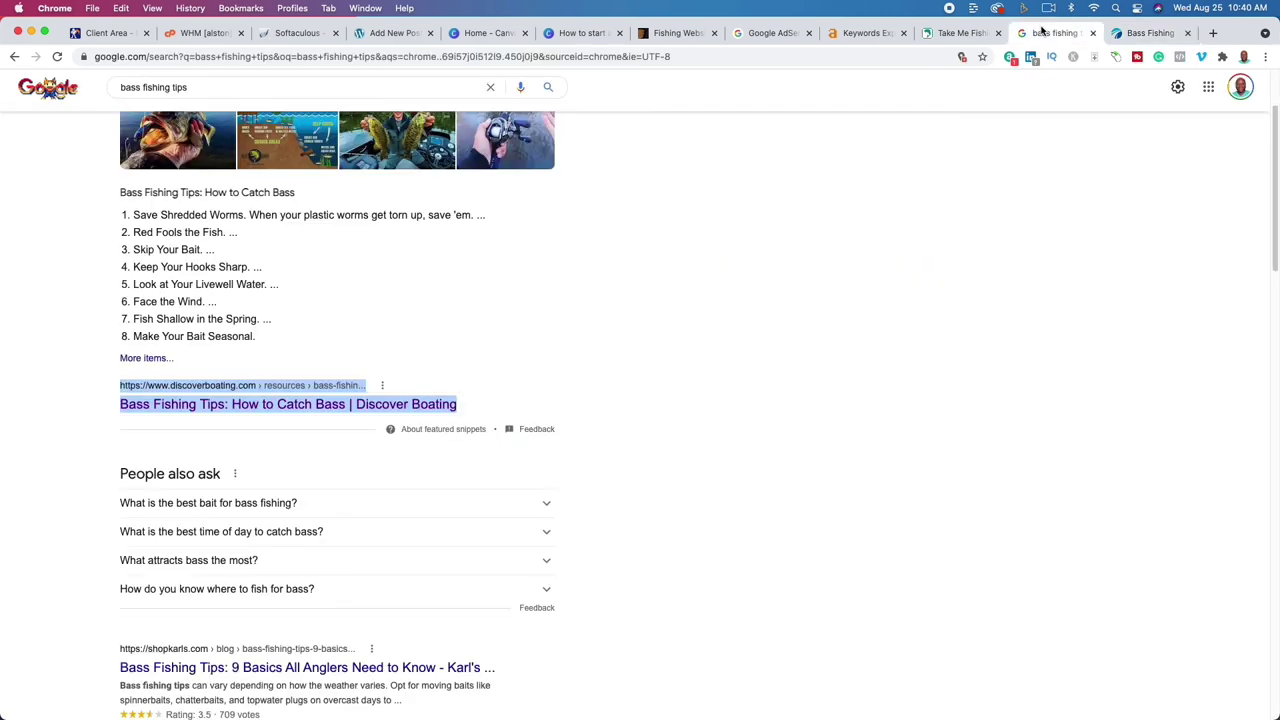
pyautogui.click(965, 34)
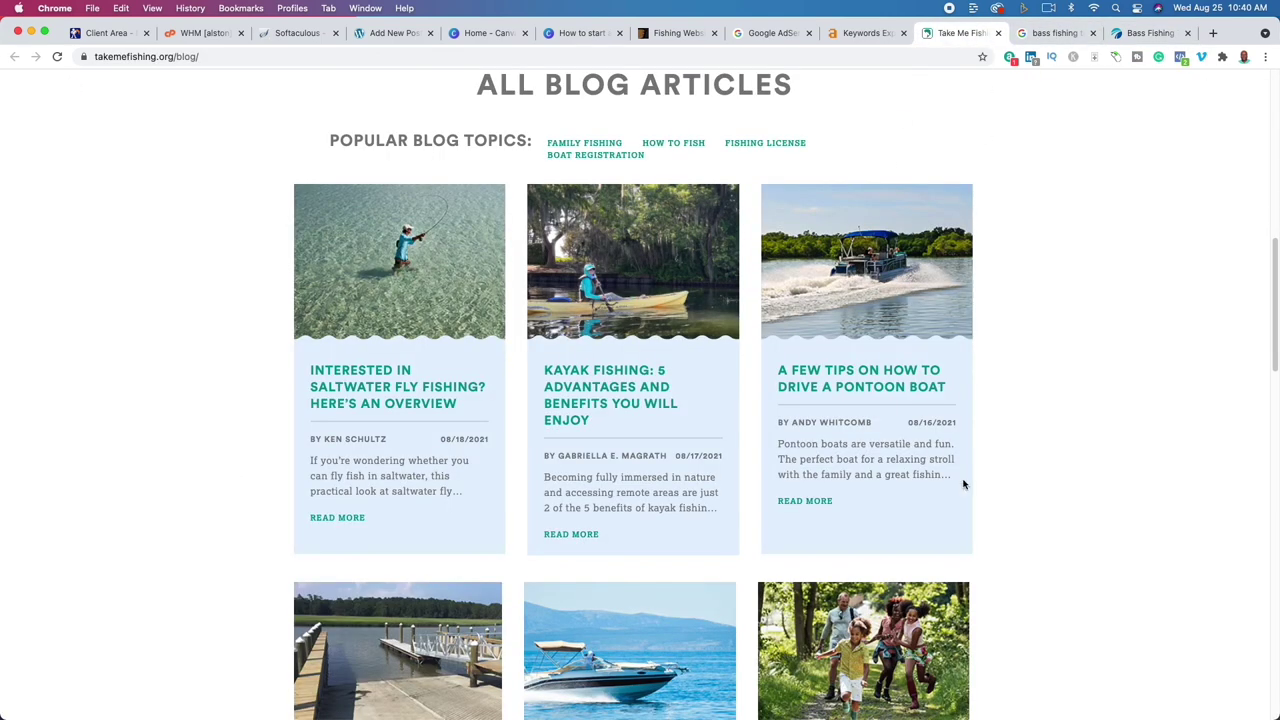
pyautogui.scroll(10, 969, 480)
pyautogui.scroll(-20, 962, 487)
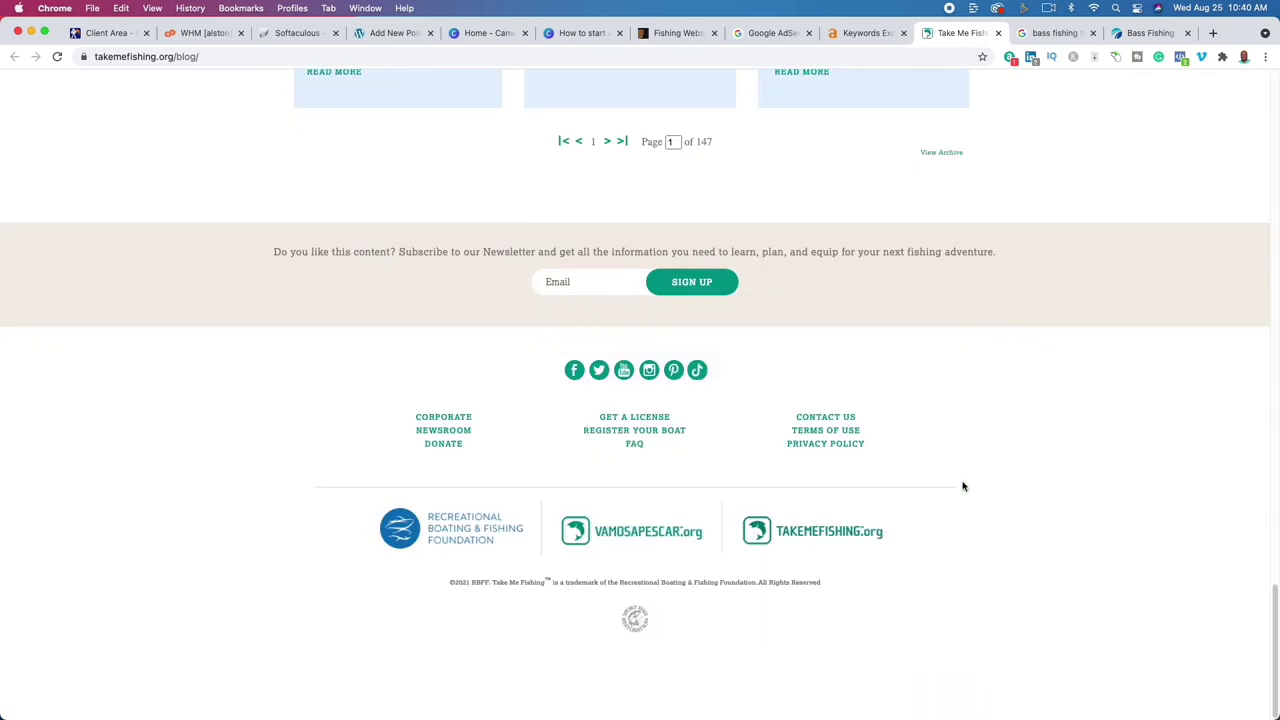
# View the Google AdSense start page and look over the professional anglers' tips in the Discover Boating article.
pyautogui.click(772, 33)
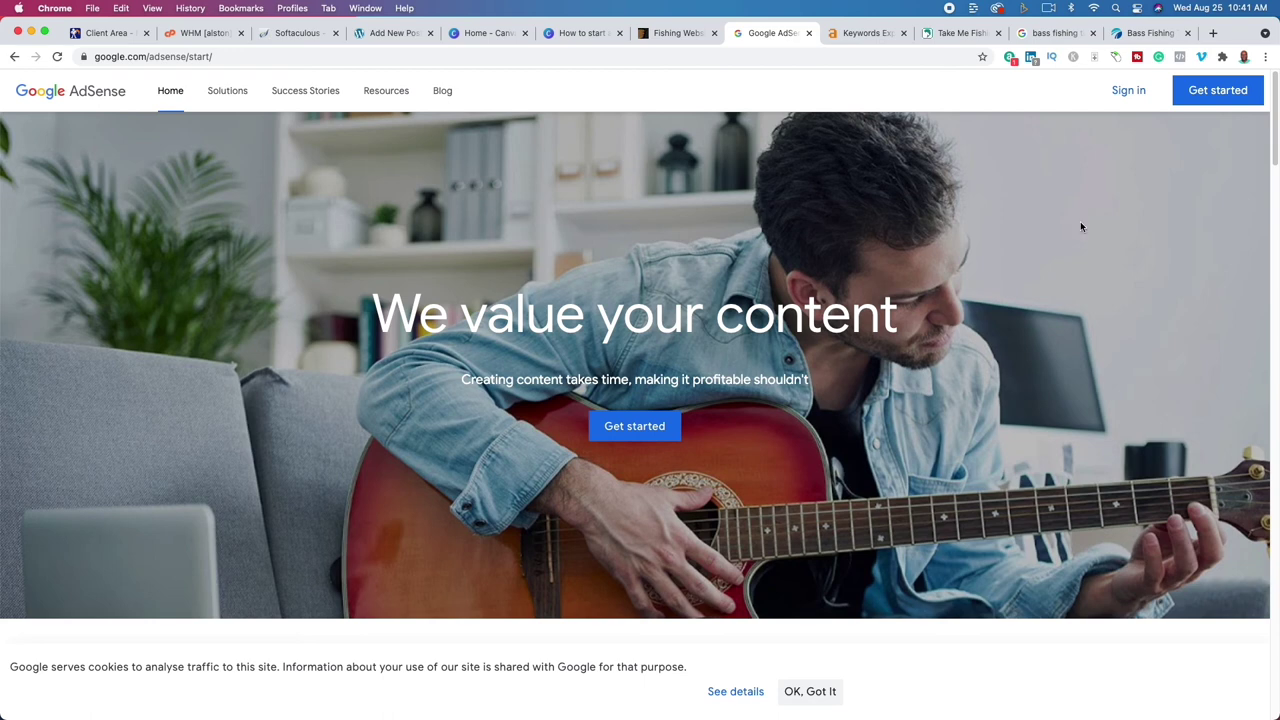
pyautogui.click(1150, 33)
pyautogui.scroll(-1, 872, 233)
pyautogui.scroll(-5, 871, 234)
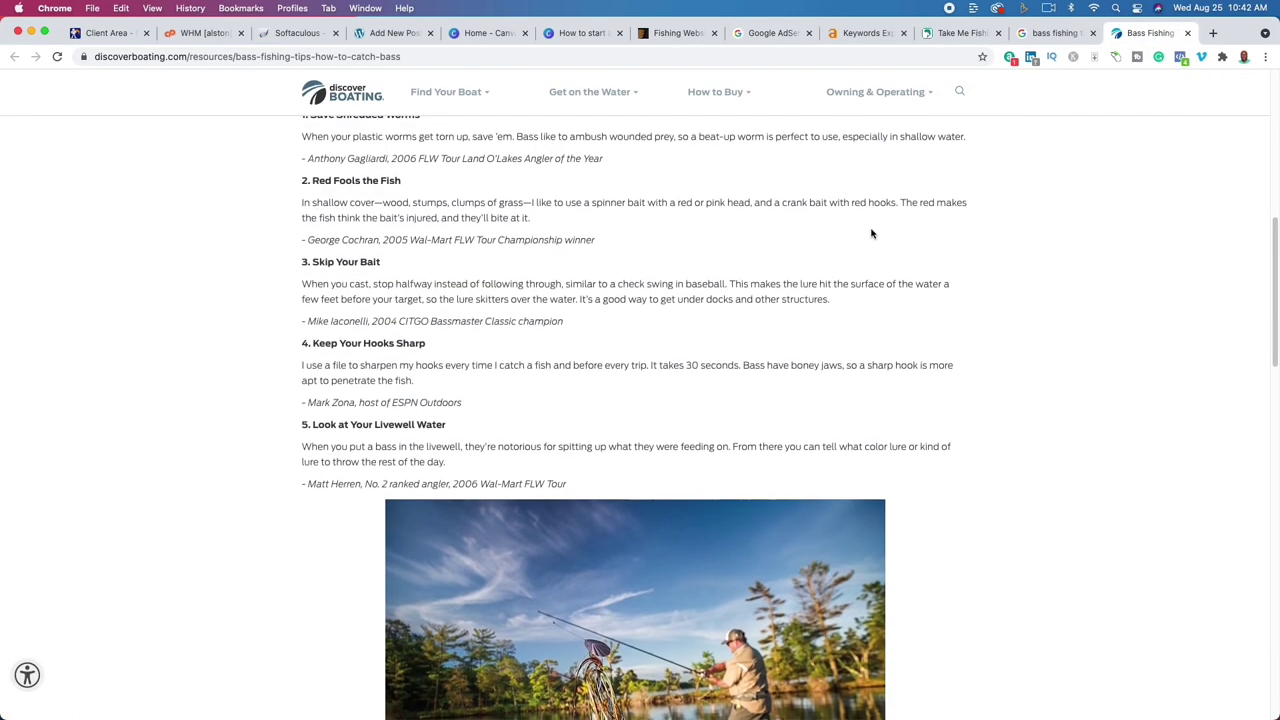
pyautogui.scroll(1, 566, 314)
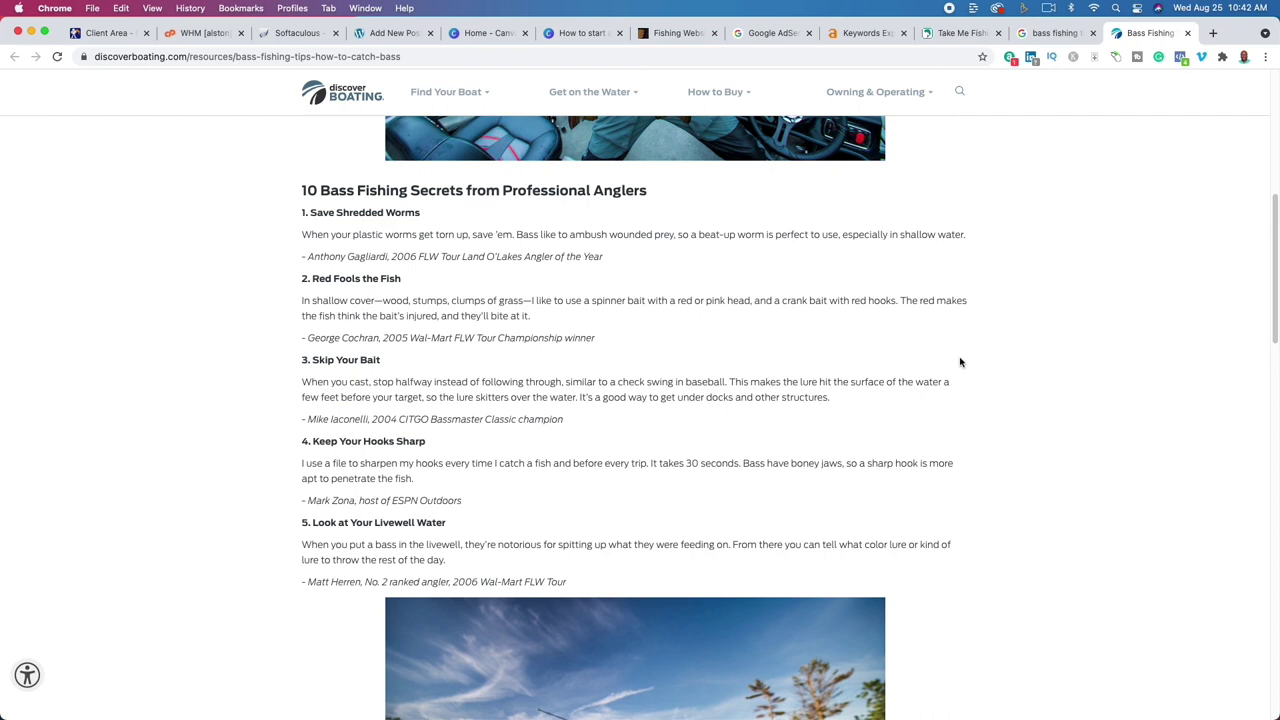
pyautogui.scroll(3, 960, 360)
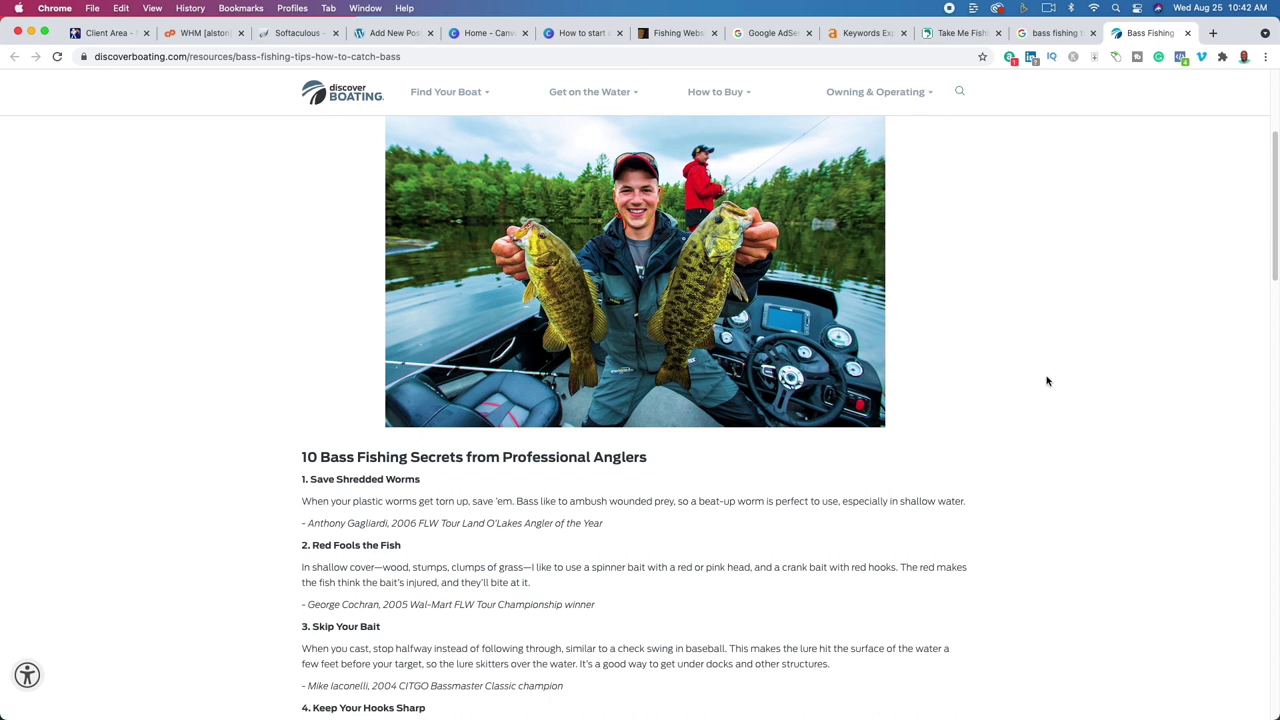
# Return to the Canva slide listing steps 9 to 12.
pyautogui.click(562, 36)
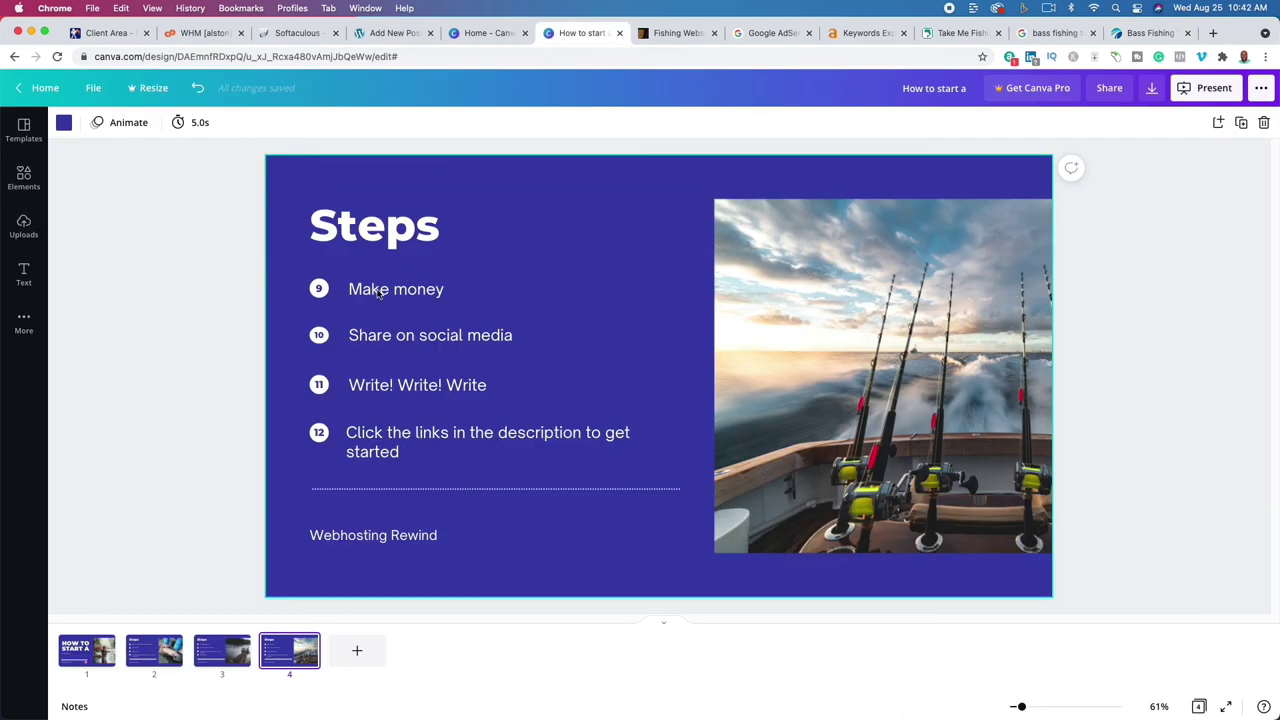